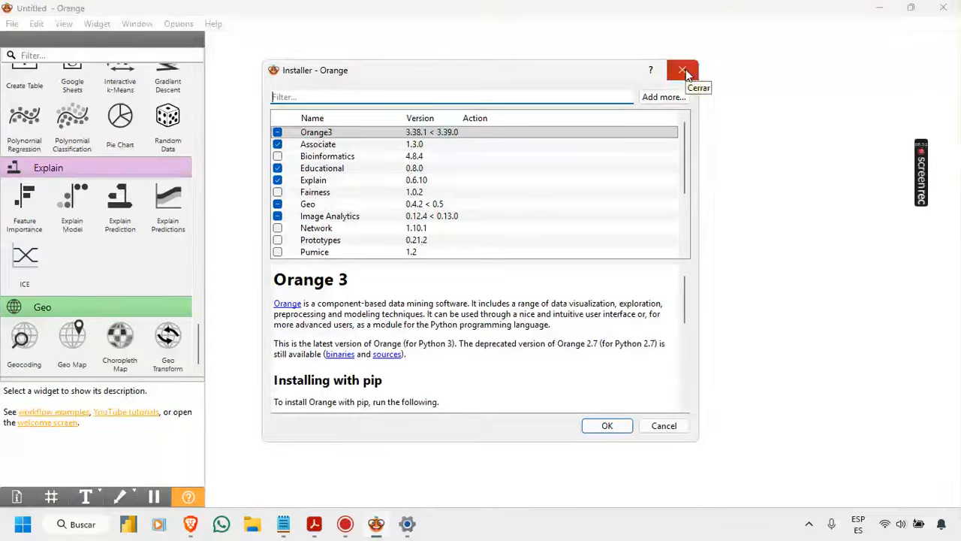
# Step: Close the add-on installer without changes and return to the Data widgets at the start of the widget list
pyautogui.click(683, 71)
pyautogui.scroll(10, 116, 239)
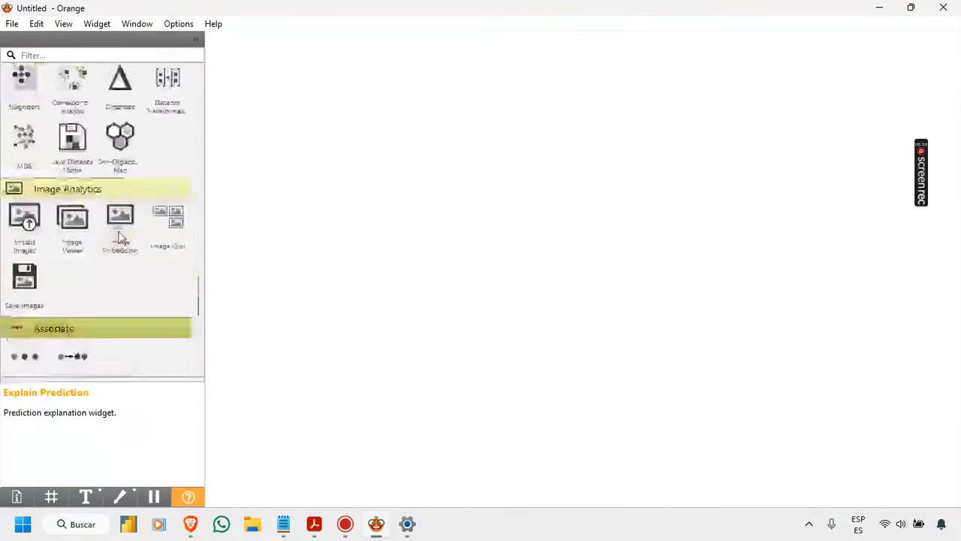
pyautogui.scroll(15, 118, 237)
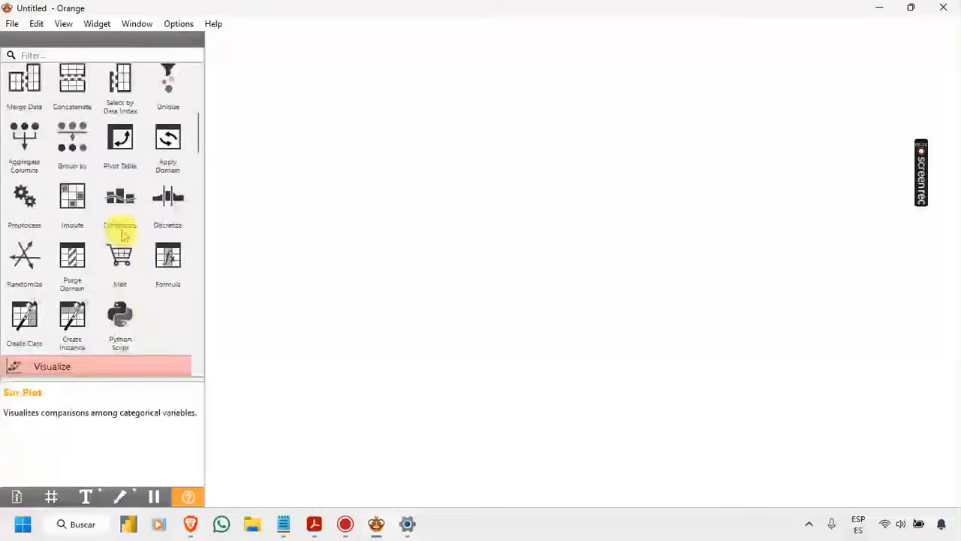
pyautogui.scroll(3, 120, 233)
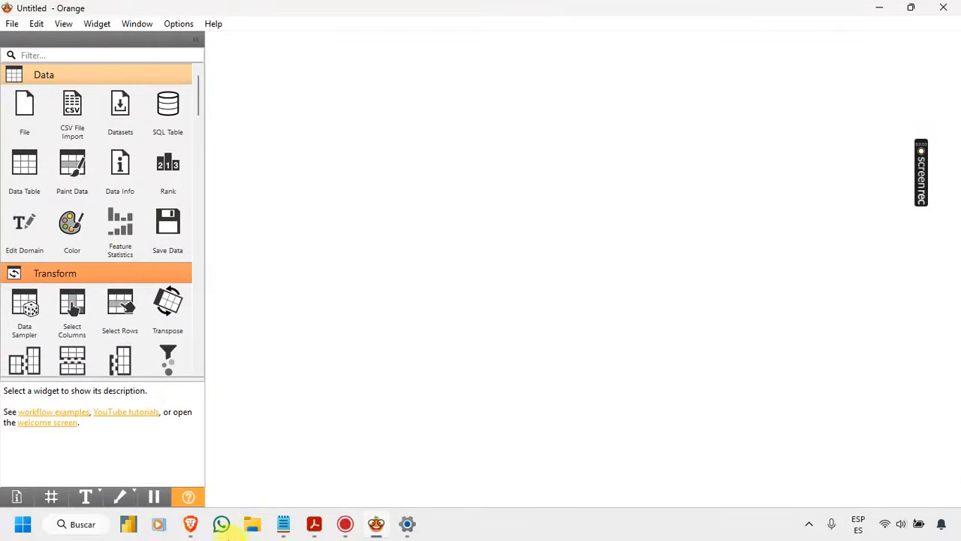
# Step: Switch to the Kaggle Student Study Performance page in the browser and read the full dataset description, including the variable list
pyautogui.moveTo(196, 528)
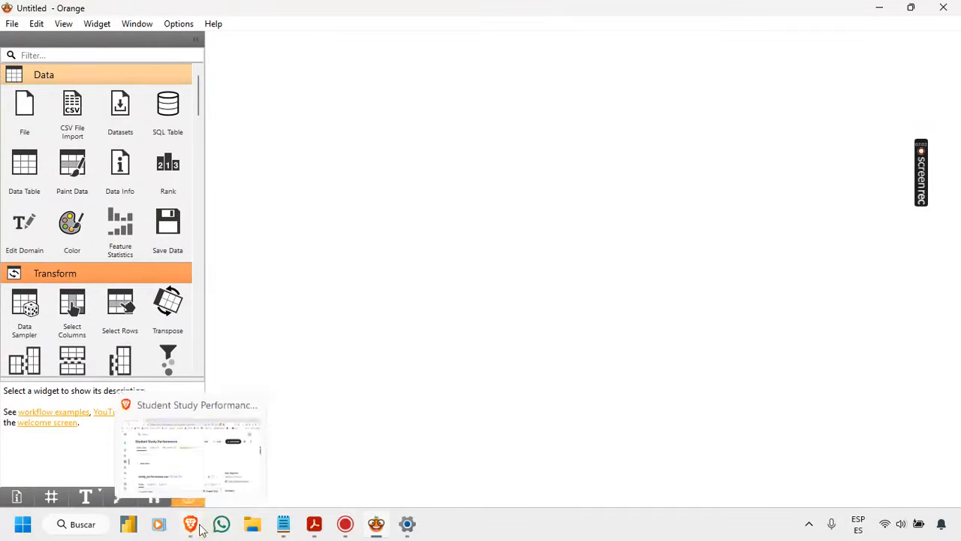
pyautogui.click(189, 461)
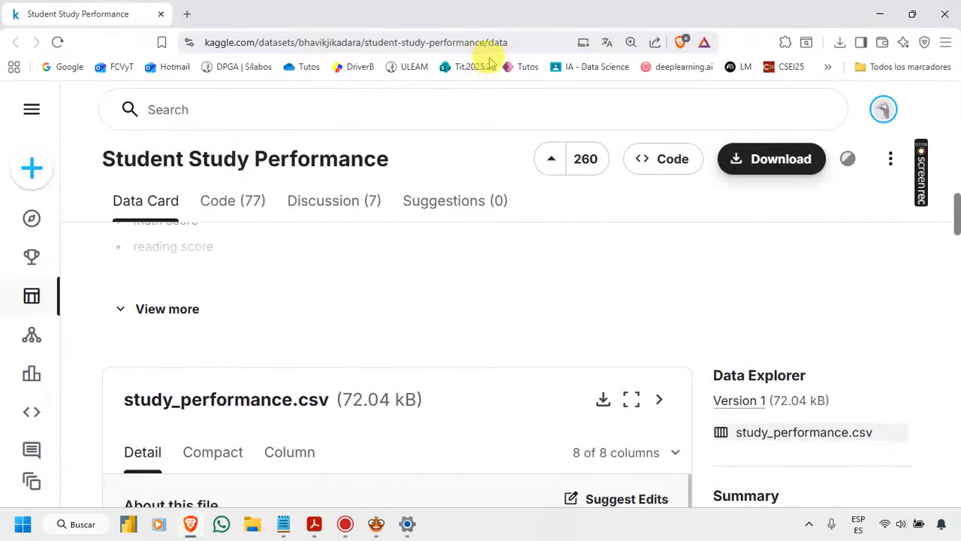
pyautogui.scroll(-2, 411, 261)
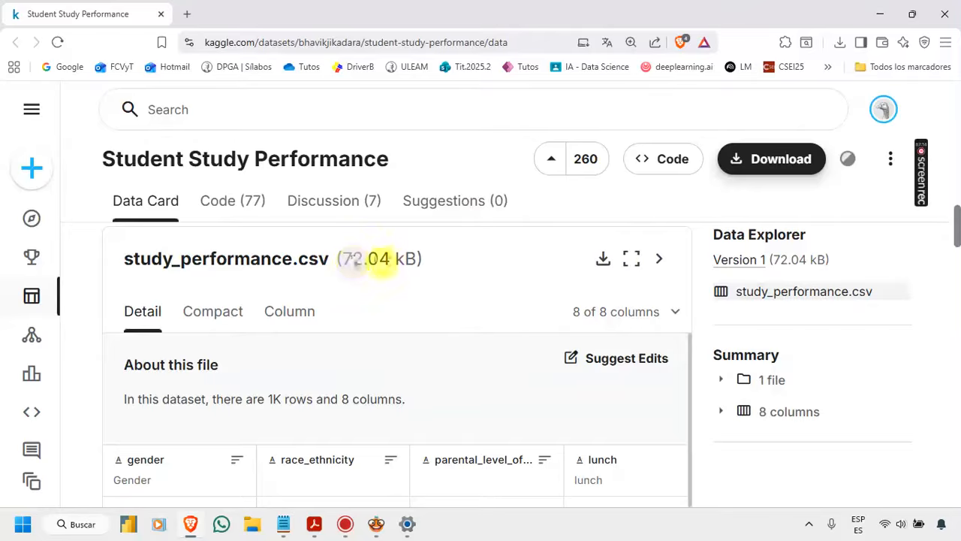
pyautogui.scroll(-2, 381, 285)
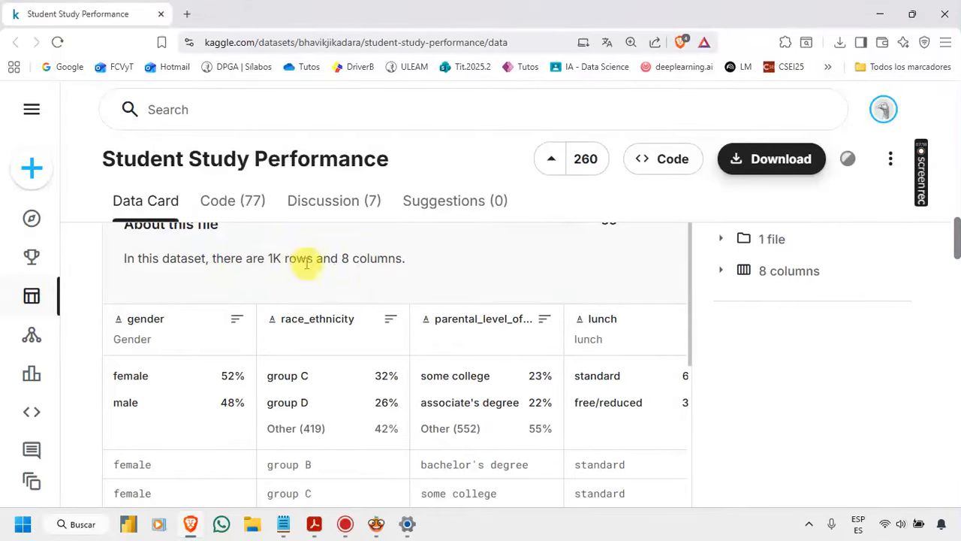
pyautogui.scroll(6, 368, 274)
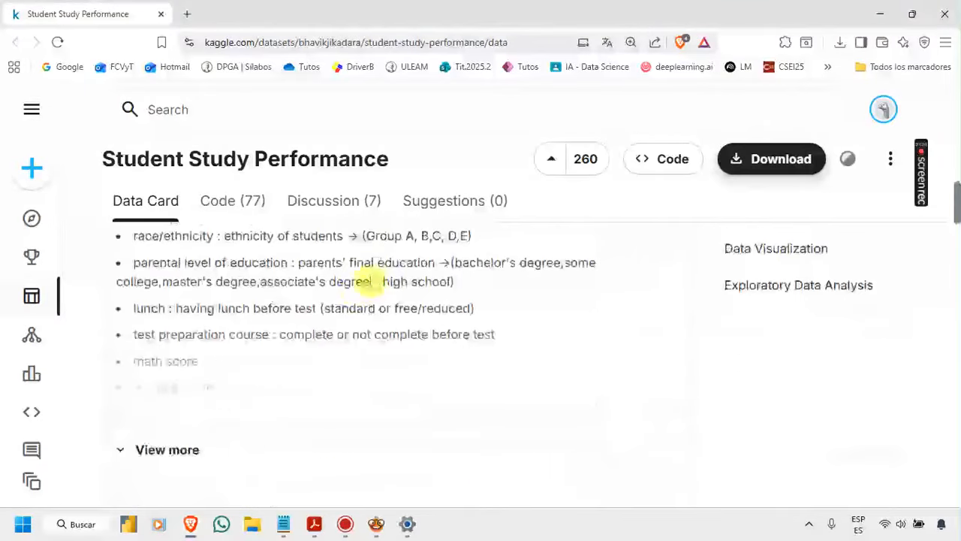
pyautogui.click(160, 450)
pyautogui.scroll(2, 279, 408)
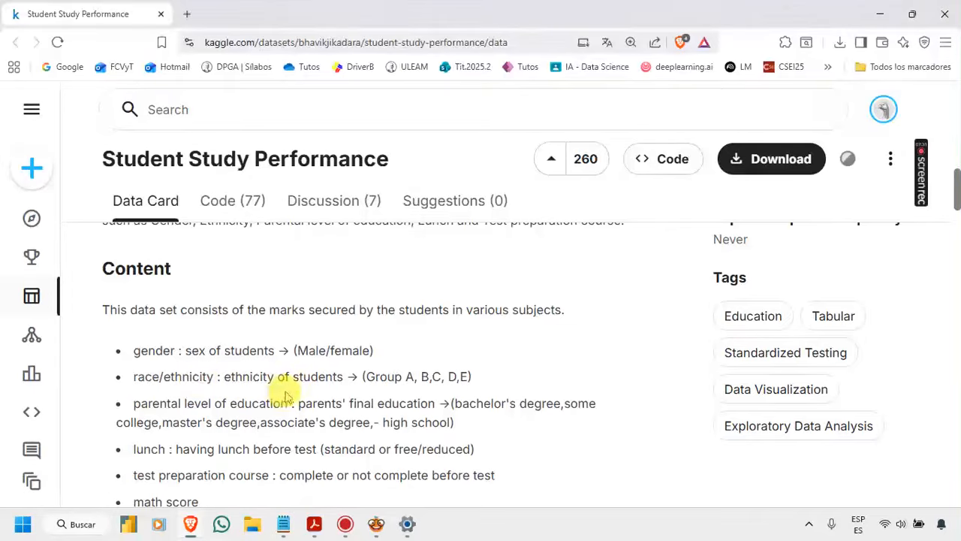
pyautogui.scroll(-1, 297, 387)
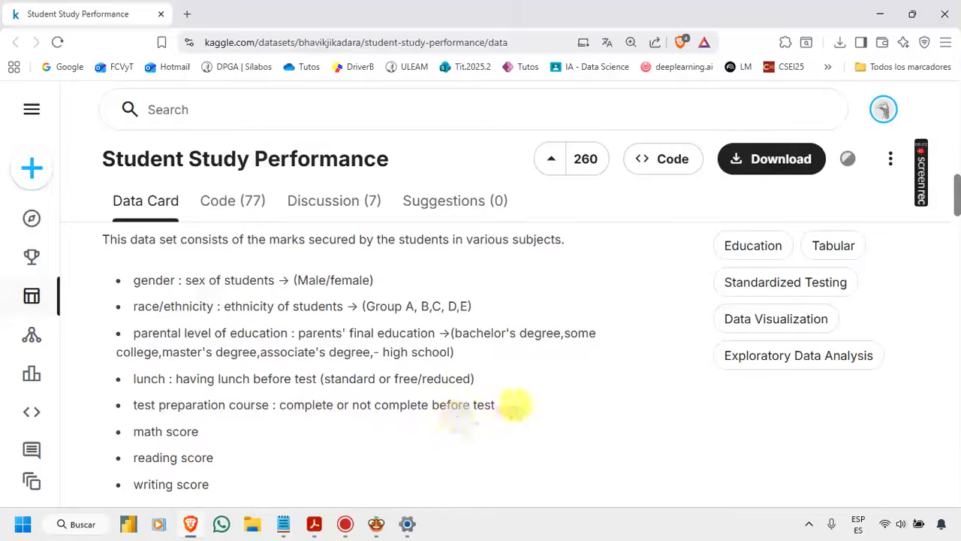
pyautogui.scroll(-1, 455, 387)
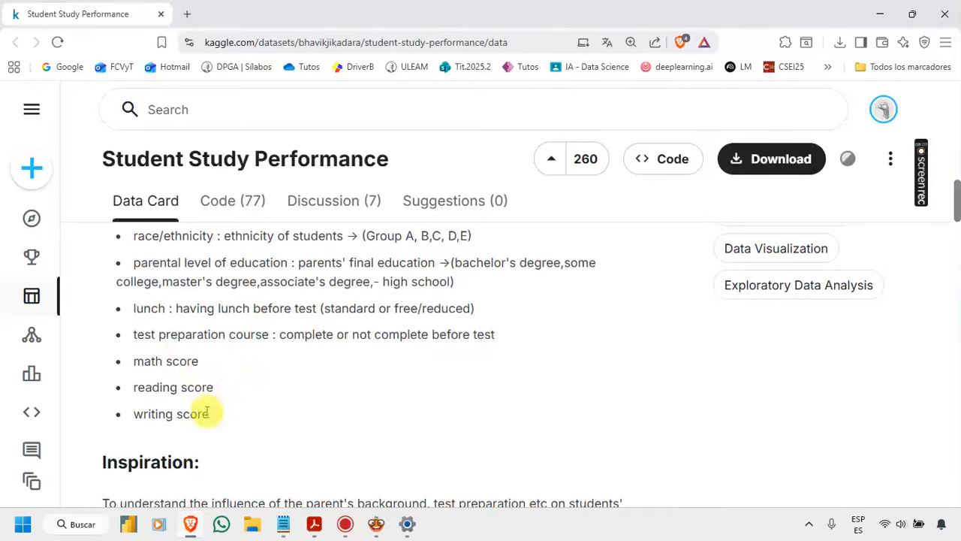
pyautogui.scroll(-1, 222, 387)
pyautogui.scroll(-1, 223, 387)
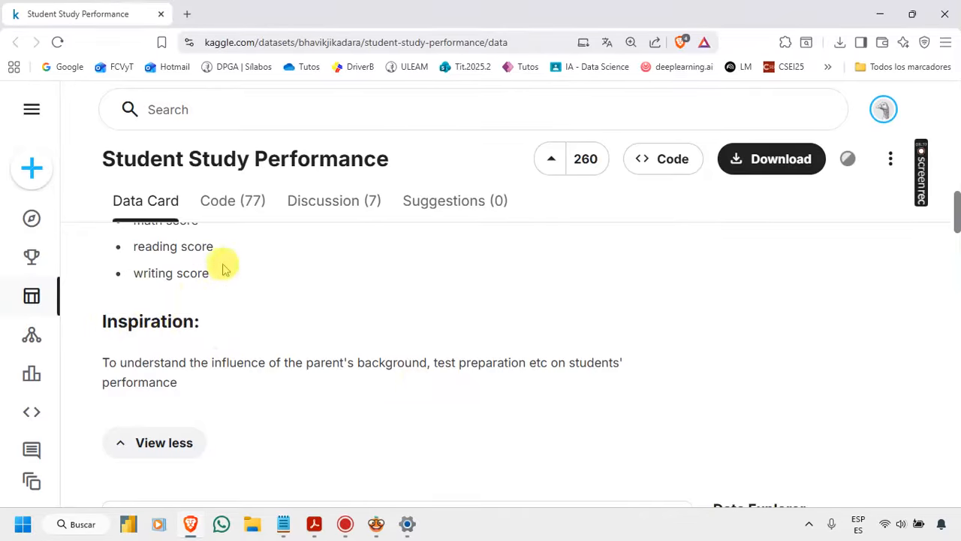
# Step: Examine the column summaries and sample rows in the preview of study_performance.csv
pyautogui.scroll(-5, 188, 296)
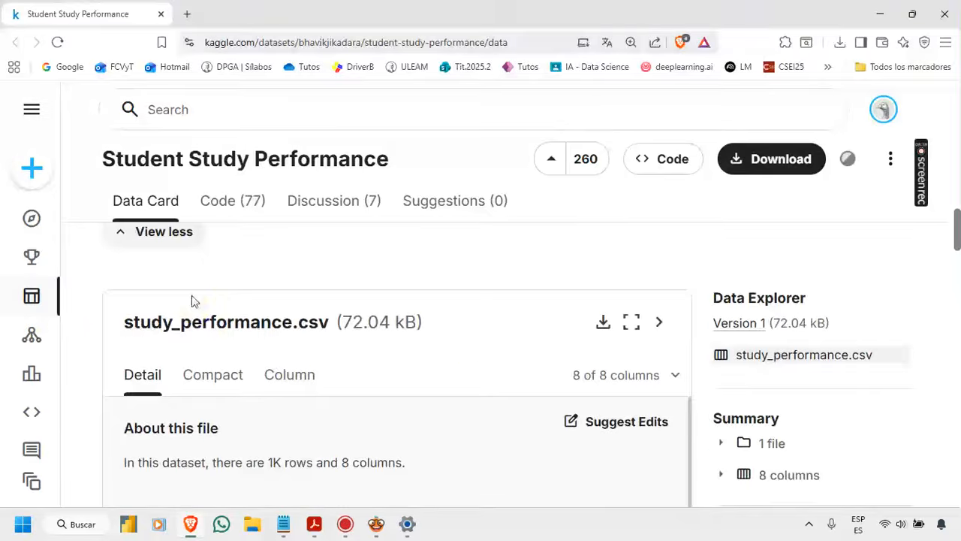
pyautogui.scroll(-1, 195, 309)
pyautogui.scroll(-1, 196, 314)
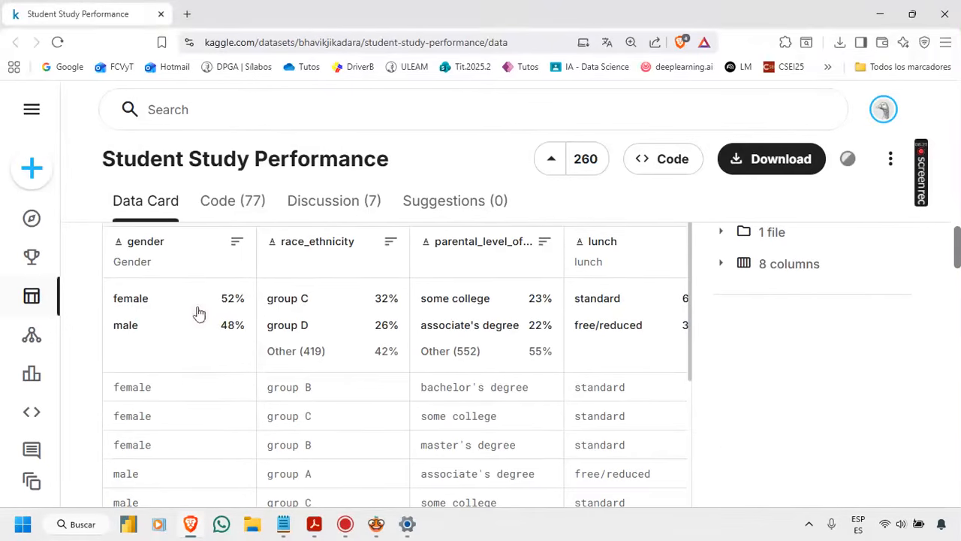
pyautogui.scroll(-5, 457, 369)
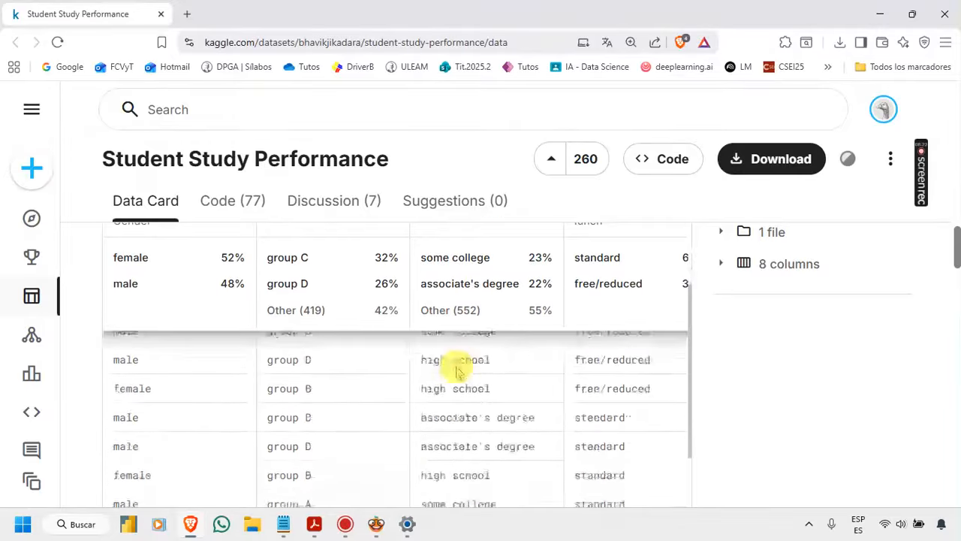
pyautogui.scroll(-3, 736, 394)
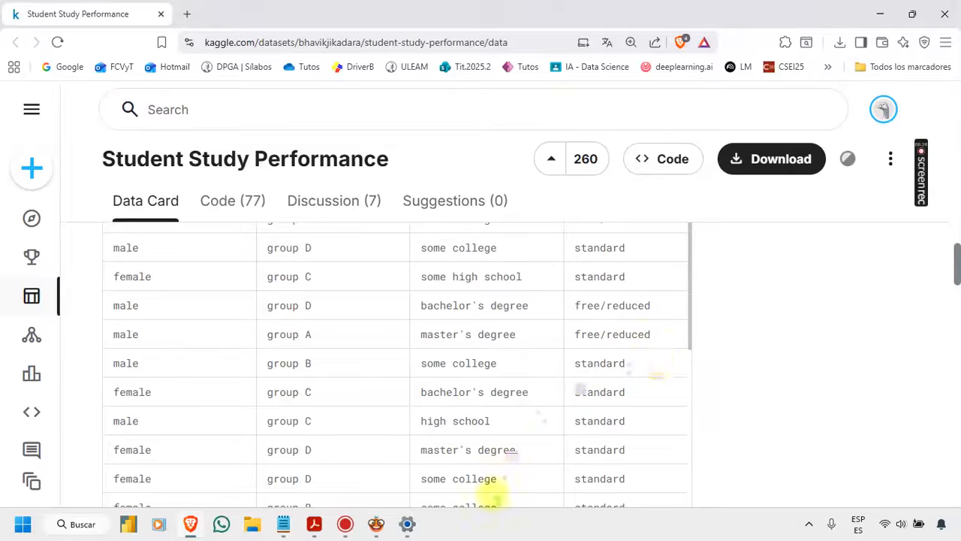
# Step: Switch back to Orange and add a File widget near the upper-left corner of the empty canvas
pyautogui.moveTo(388, 531)
pyautogui.click(401, 468)
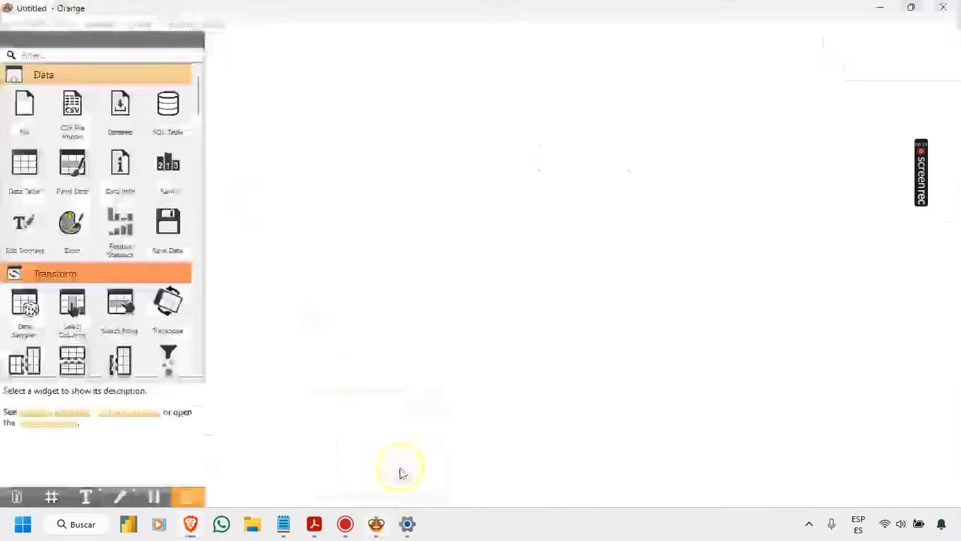
pyautogui.moveTo(24, 105); pyautogui.dragTo(235, 65)
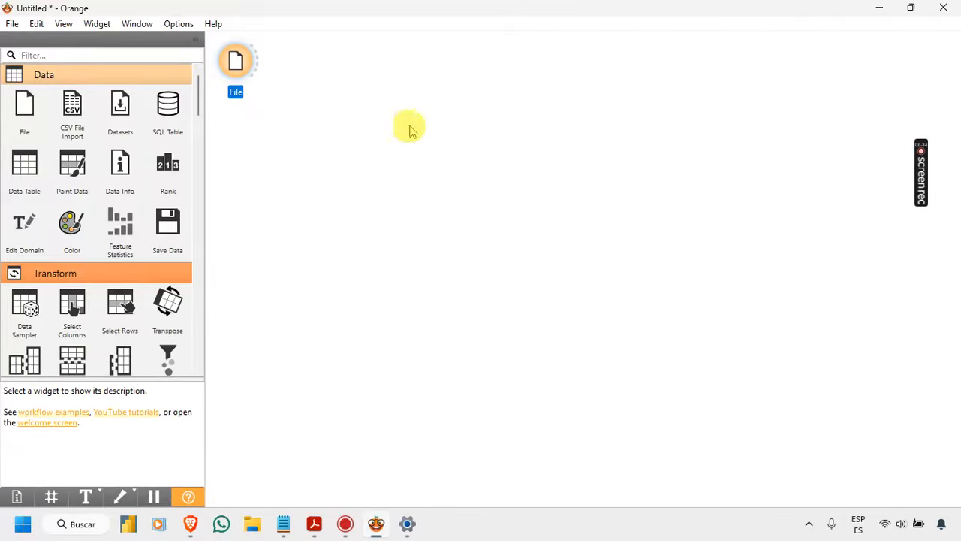
# Step: Load study_performance.csv from the Rendimiento Académico v2025.2 folder into the File widget
pyautogui.doubleClick(242, 65)
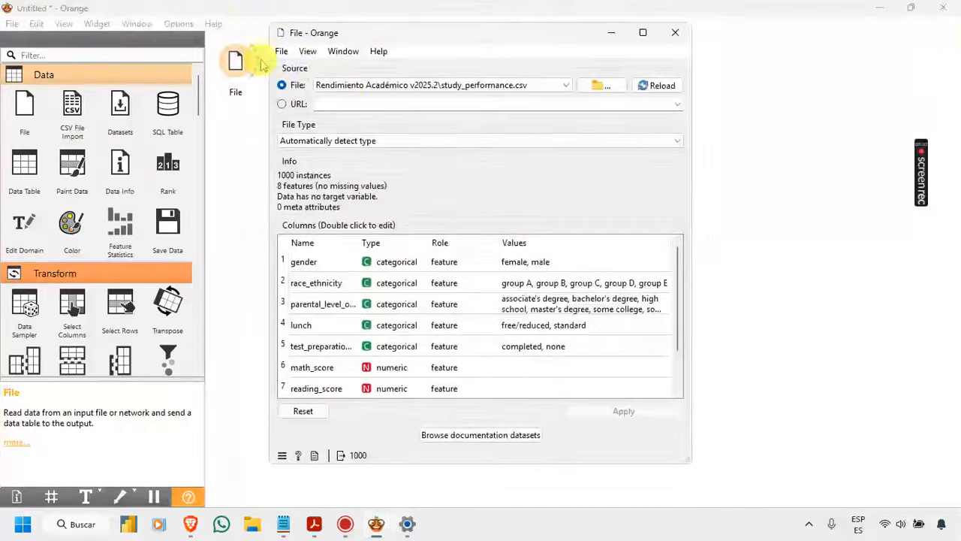
pyautogui.click(582, 91)
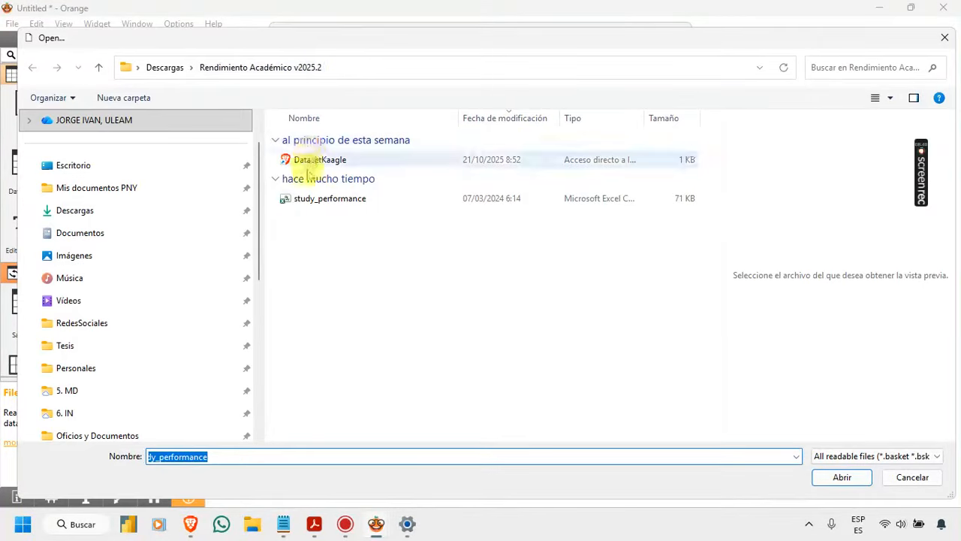
pyautogui.click(313, 204)
pyautogui.click(826, 475)
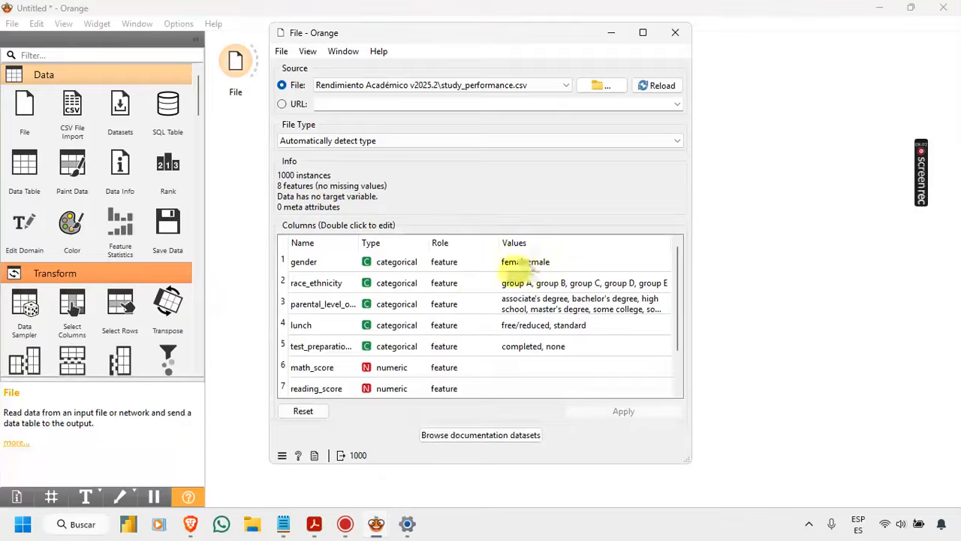
# Step: Review the types and roles of the loaded columns, especially the score columns, and close the File widget's window
pyautogui.scroll(-1, 463, 306)
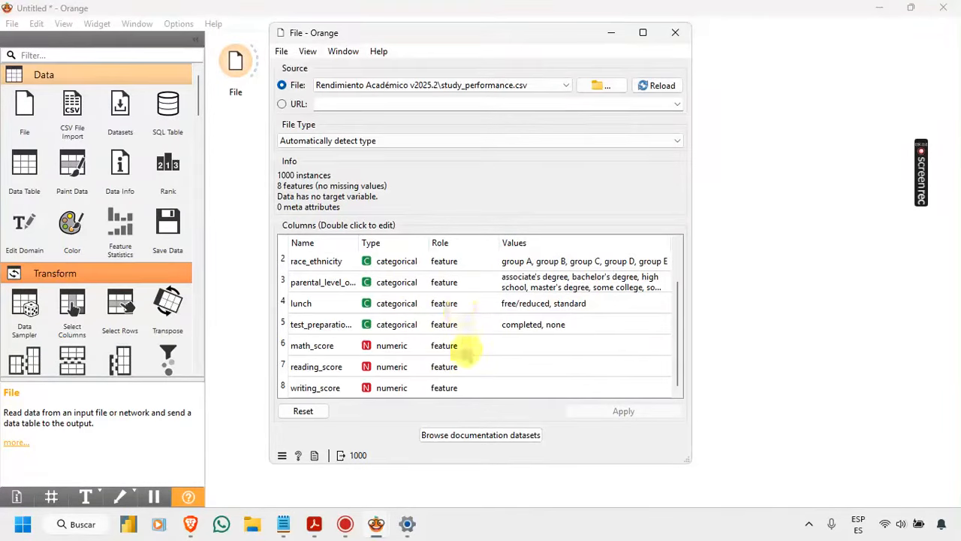
pyautogui.click(462, 344)
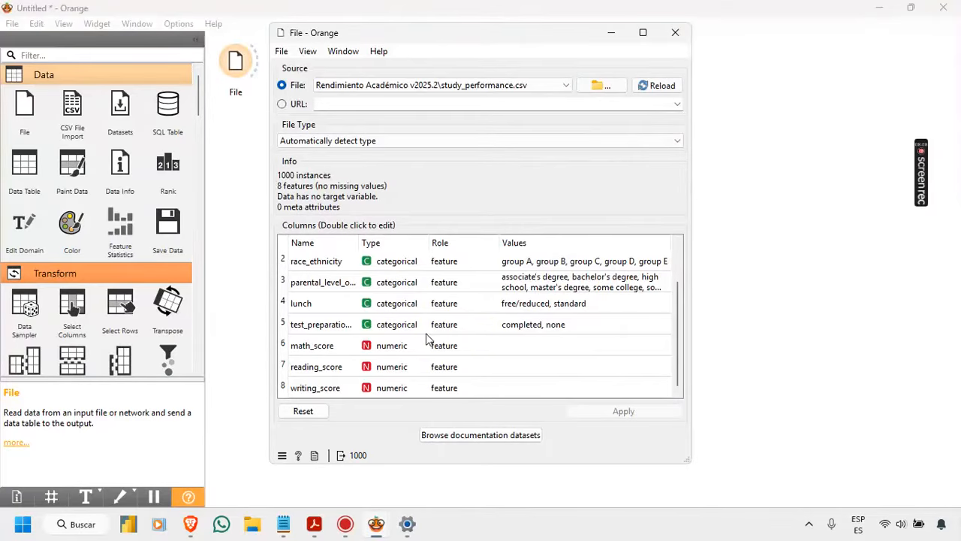
pyautogui.click(341, 357)
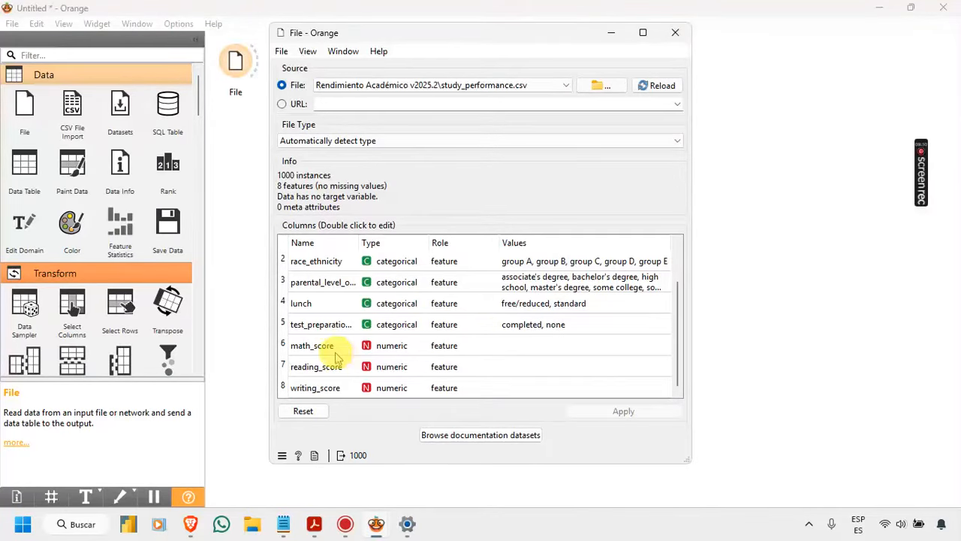
pyautogui.click(314, 345)
pyautogui.click(330, 366)
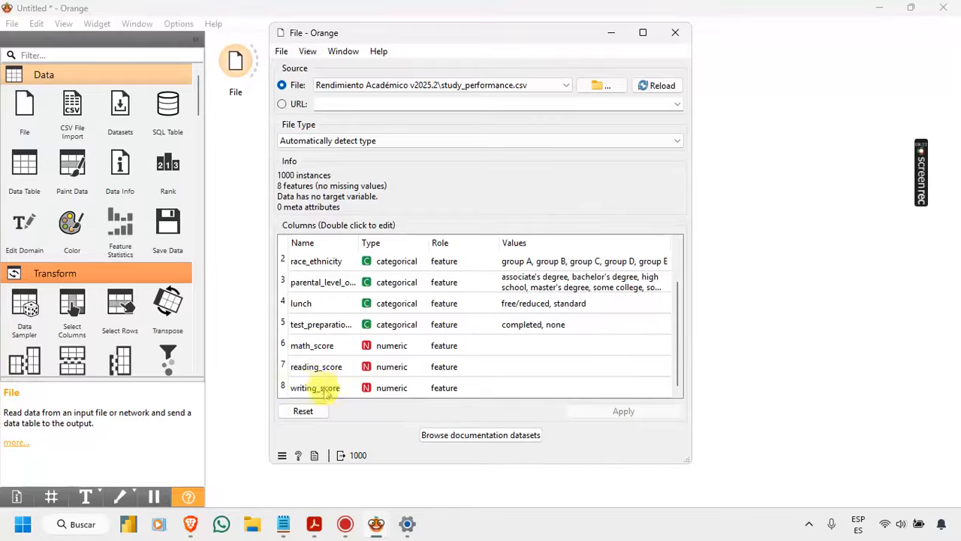
pyautogui.click(675, 32)
# Step: Connect a Data Info widget to the File widget, view the data table properties and close them
pyautogui.moveTo(256, 66); pyautogui.dragTo(295, 67)
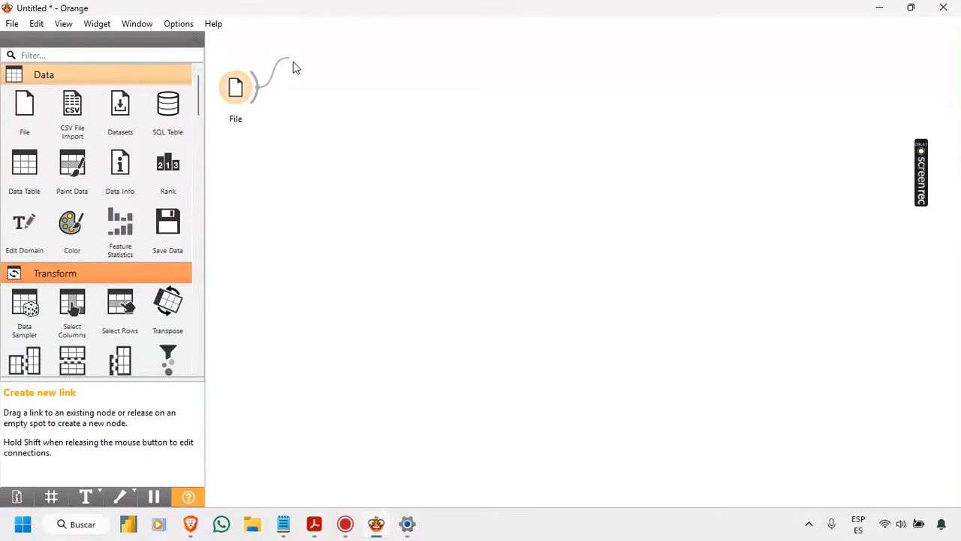
pyautogui.moveTo(294, 63); pyautogui.dragTo(294, 62)
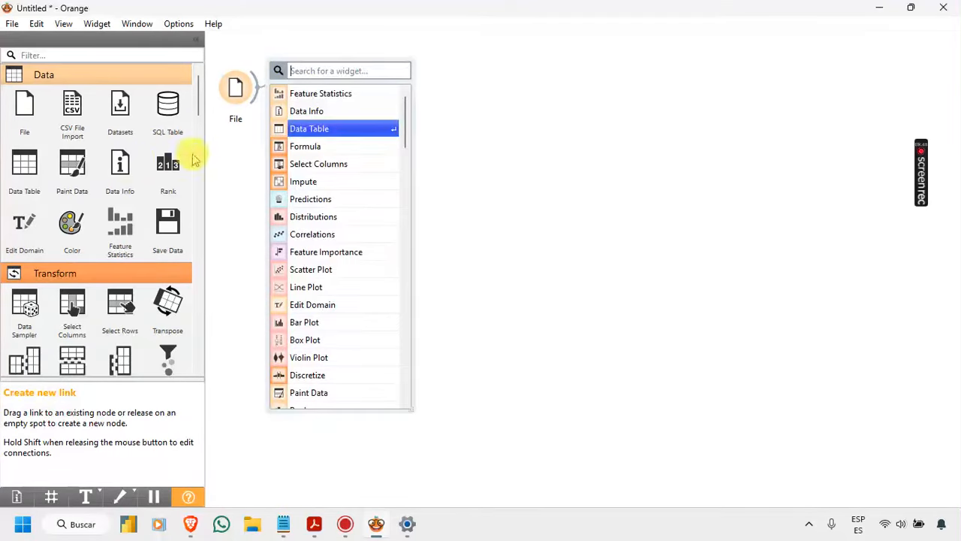
pyautogui.click(305, 113)
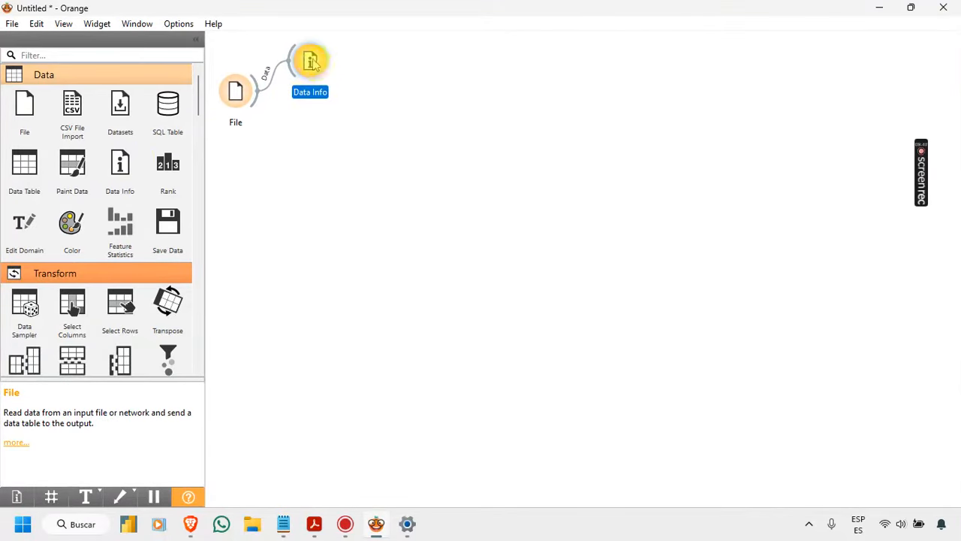
pyautogui.doubleClick(312, 62)
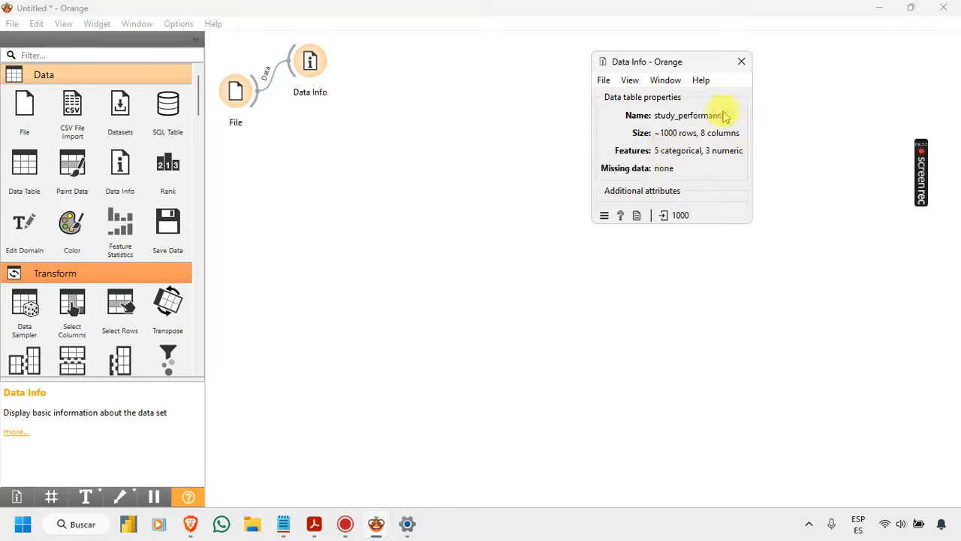
pyautogui.click(741, 62)
# Step: Connect a Data Table widget to the File widget and open it to show the dataset's rows
pyautogui.moveTo(259, 100); pyautogui.dragTo(292, 121)
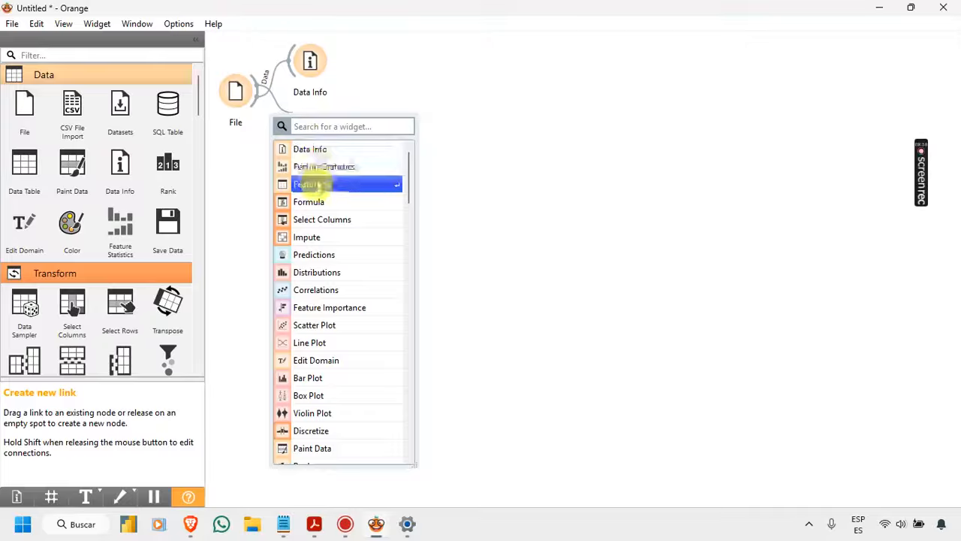
pyautogui.click(307, 184)
pyautogui.doubleClick(321, 128)
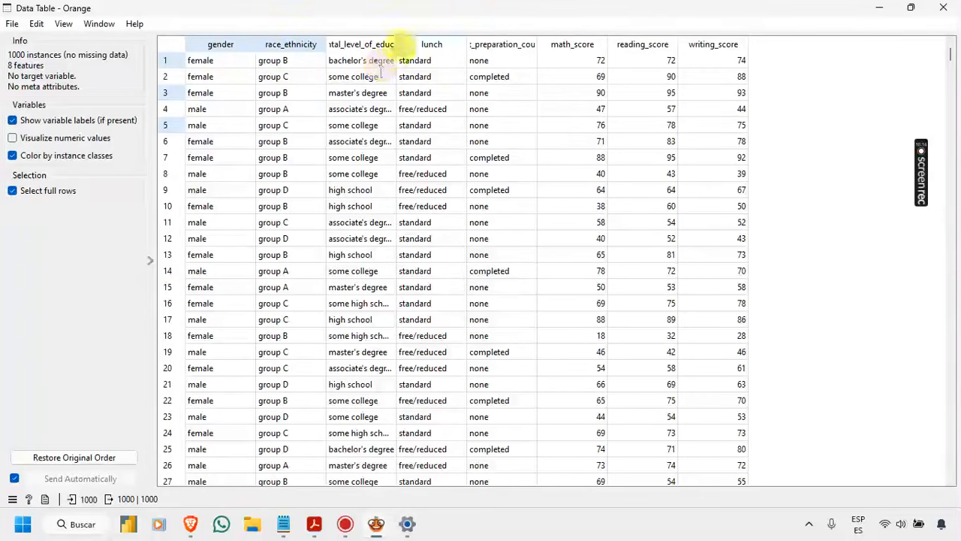
# Step: Widen the parental_level_of_education and test_preparation_course columns to show their full names, and close the data table
pyautogui.moveTo(397, 41); pyautogui.dragTo(454, 43)
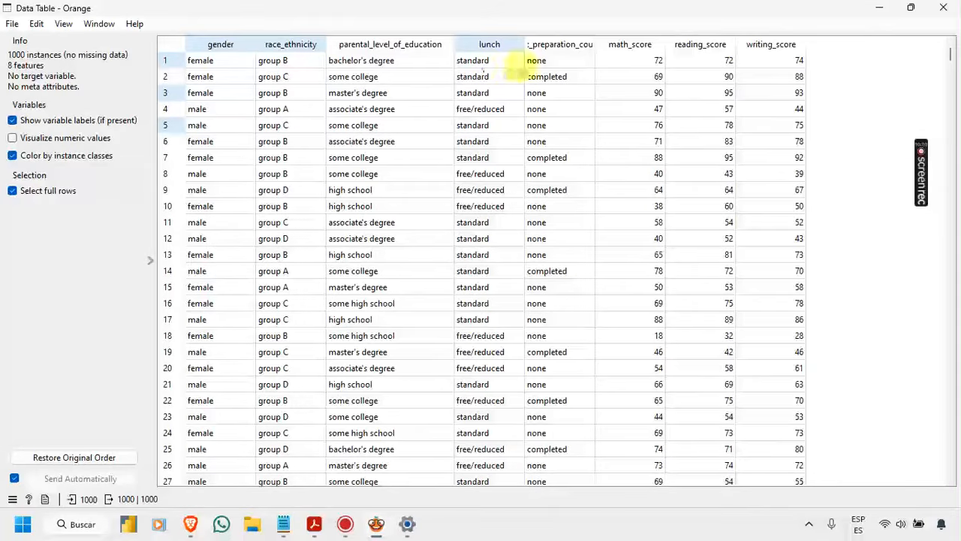
pyautogui.moveTo(594, 41); pyautogui.dragTo(635, 43)
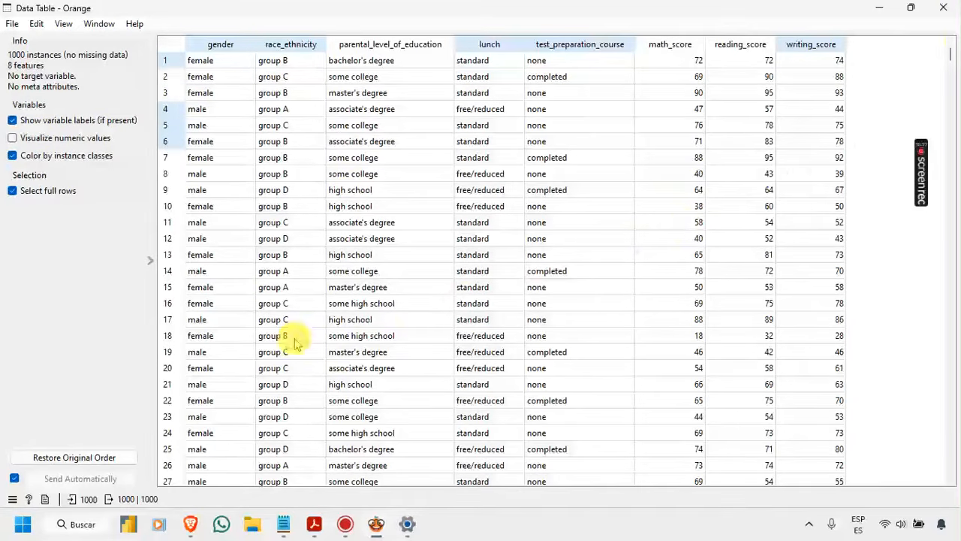
pyautogui.click(945, 10)
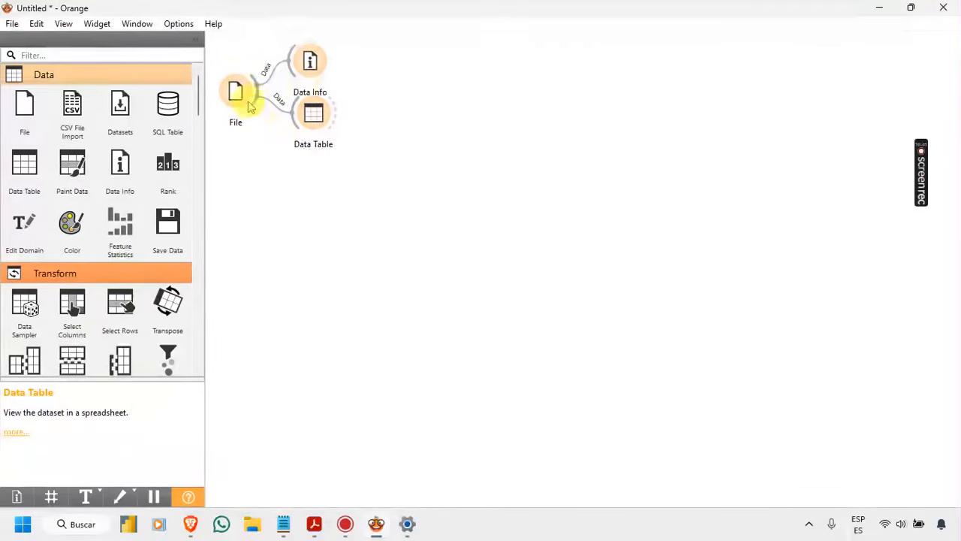
# Step: Connect a Feature Statistics widget to the File widget and open it
pyautogui.moveTo(256, 105); pyautogui.dragTo(280, 159)
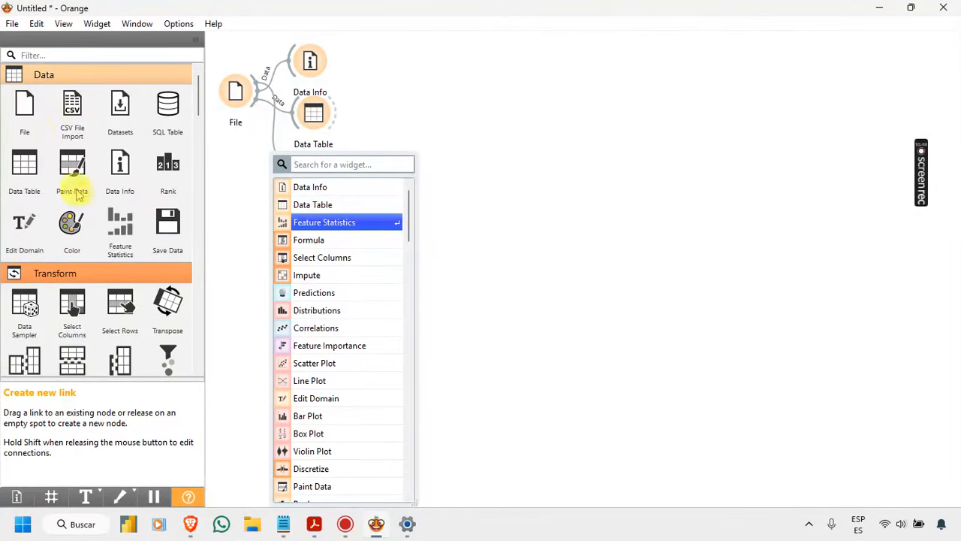
pyautogui.click(308, 222)
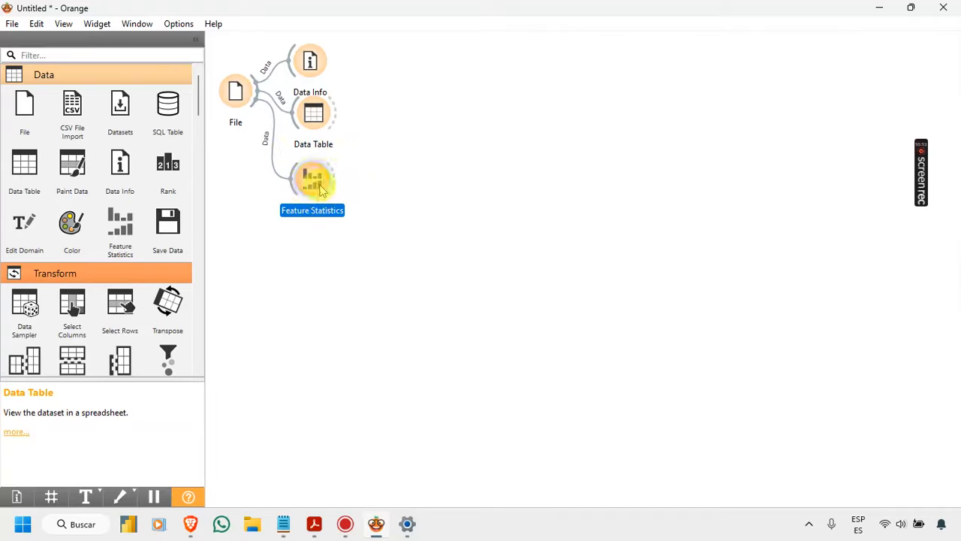
pyautogui.doubleClick(322, 186)
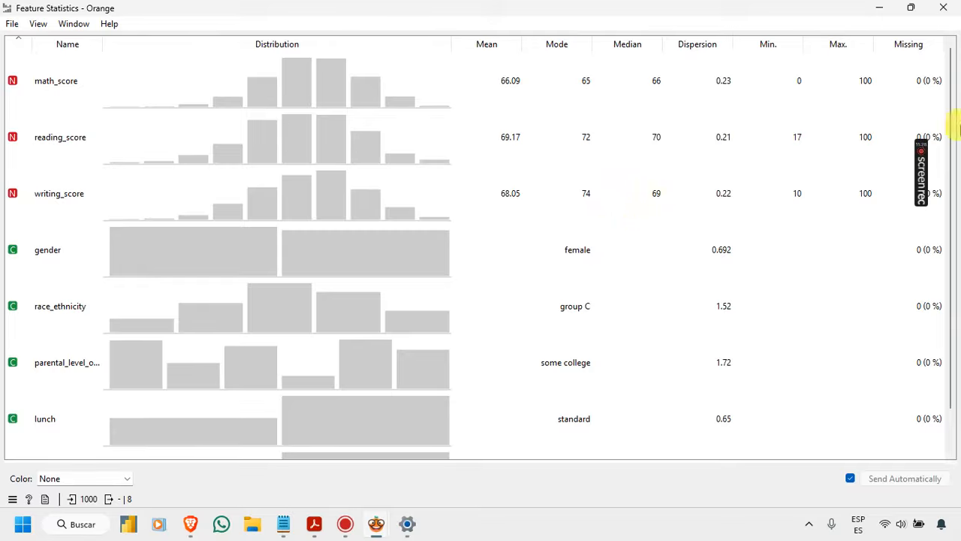
# Step: Examine the missing-value figures for all features in the statistics, and close the Feature Statistics window
pyautogui.moveTo(922, 154)
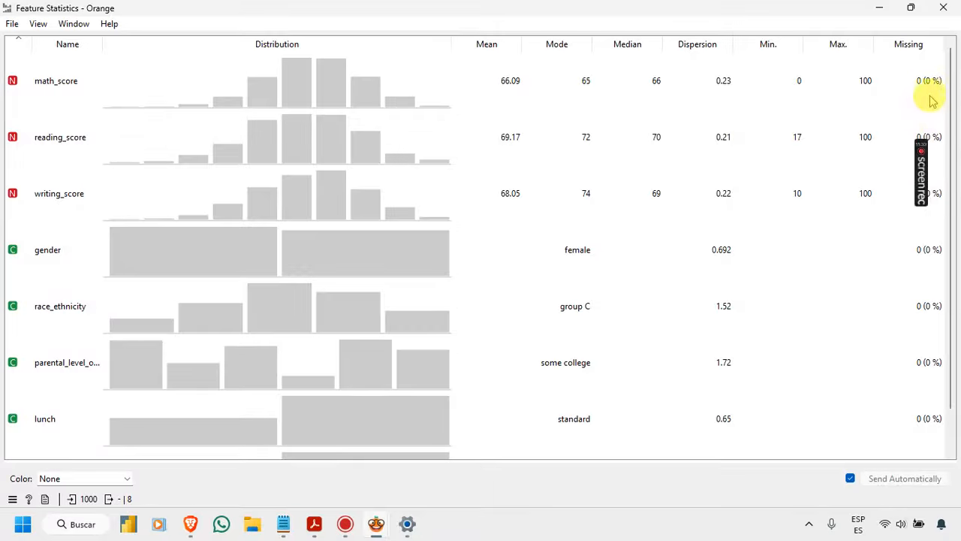
pyautogui.scroll(-1, 921, 188)
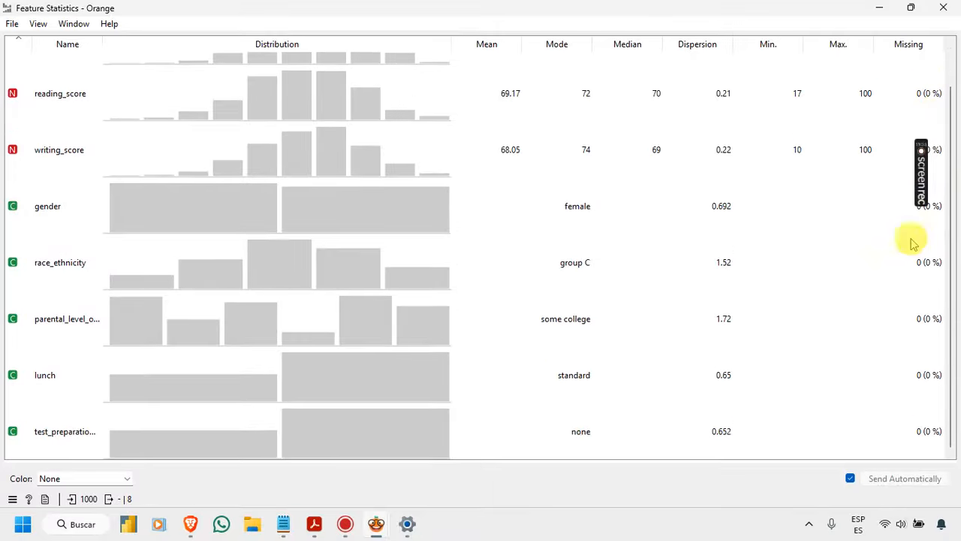
pyautogui.scroll(1, 875, 248)
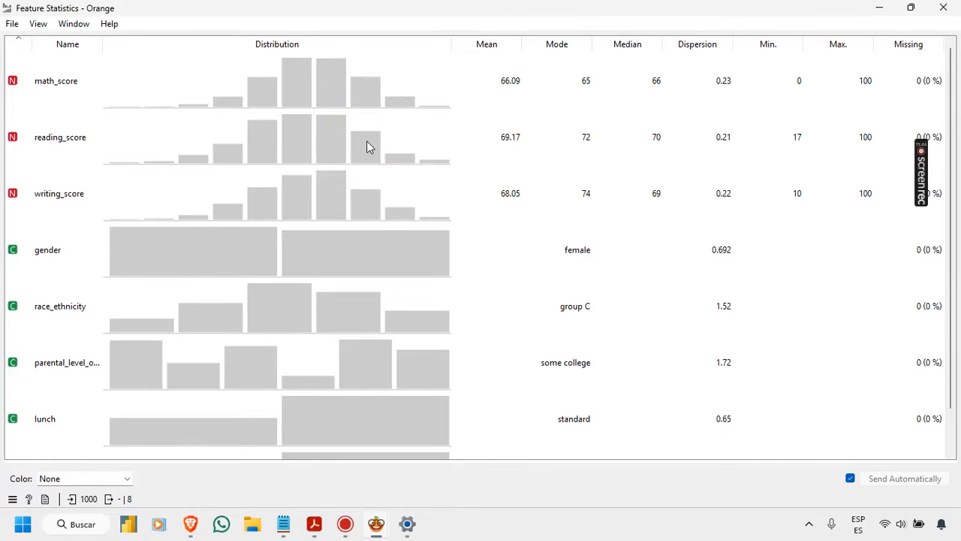
pyautogui.click(943, 9)
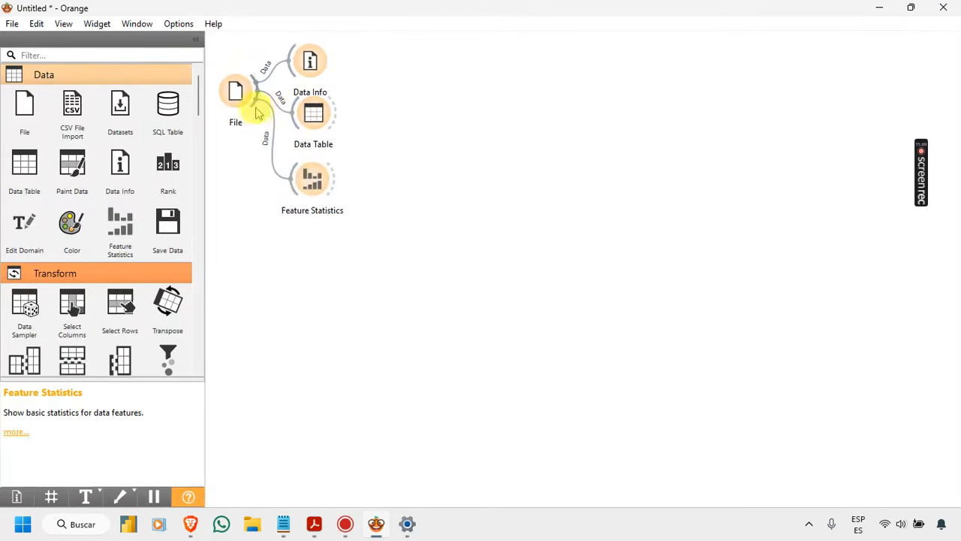
# Step: Connect an Impute widget to the File widget below Feature Statistics, and open its settings beside the workflow
pyautogui.moveTo(254, 103); pyautogui.dragTo(296, 251)
pyautogui.write('im')
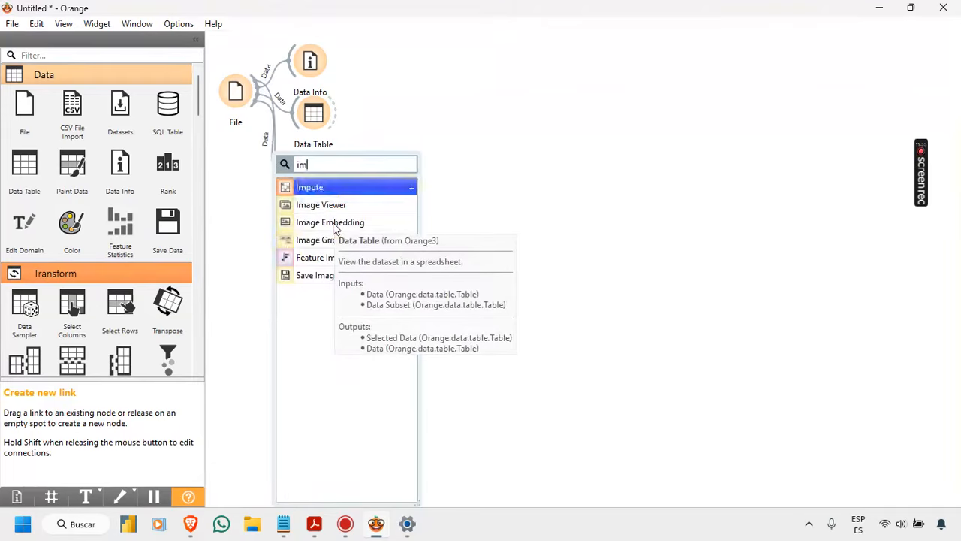
pyautogui.click(337, 188)
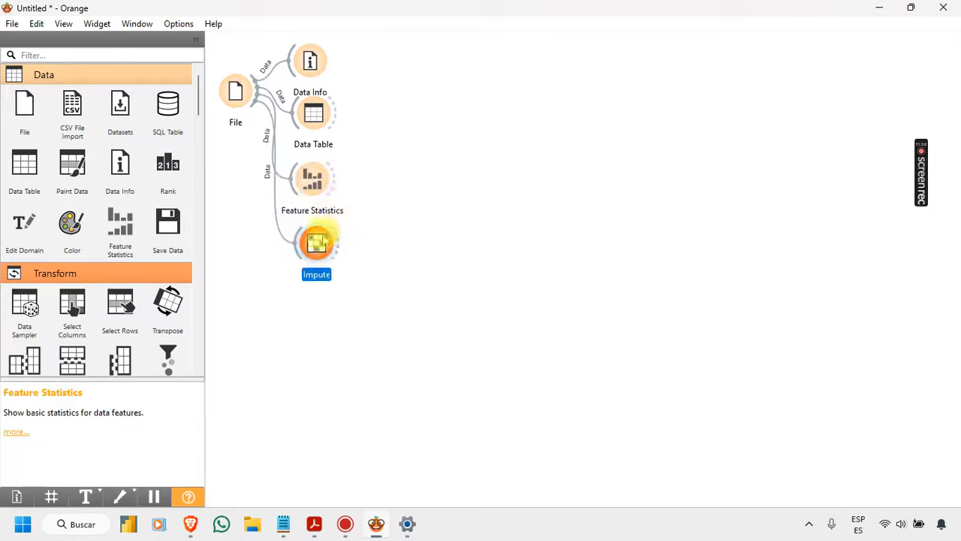
pyautogui.moveTo(323, 250); pyautogui.dragTo(322, 258)
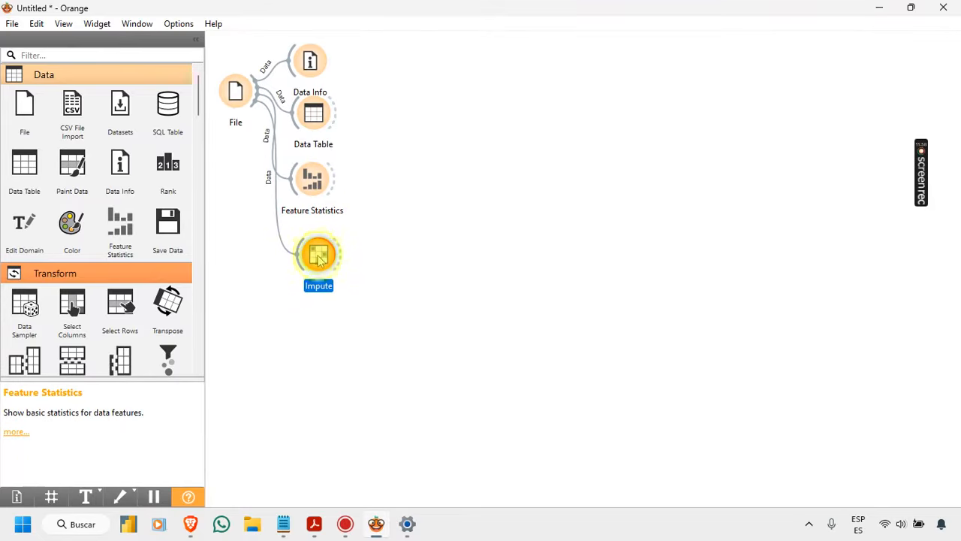
pyautogui.doubleClick(319, 257)
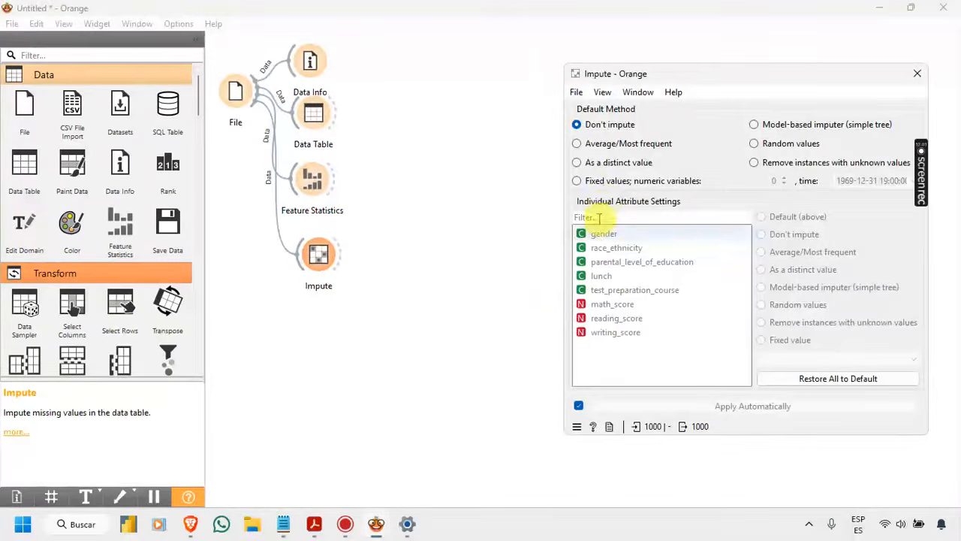
pyautogui.moveTo(664, 77); pyautogui.dragTo(476, 60)
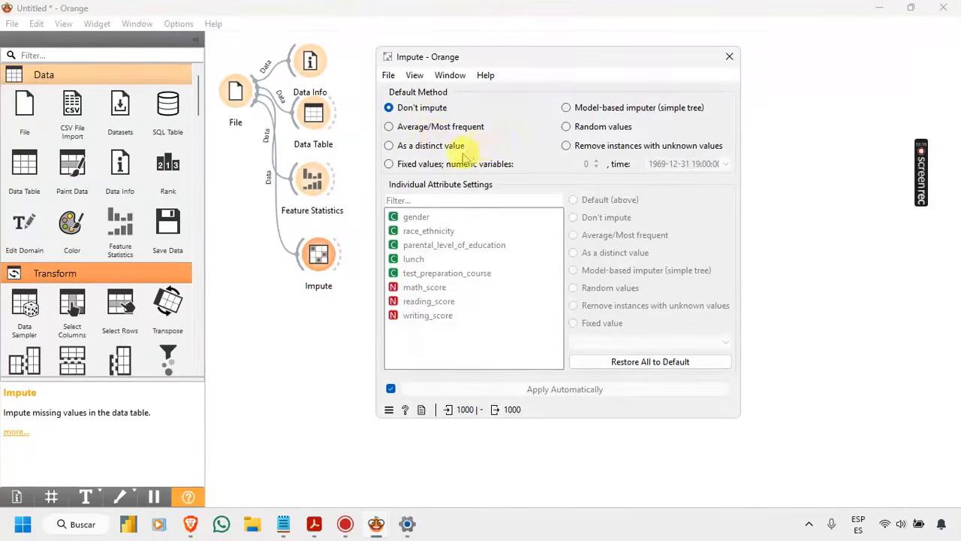
# Step: Try Average/Most frequent as the default imputation method, and return it to Don't impute
pyautogui.click(398, 131)
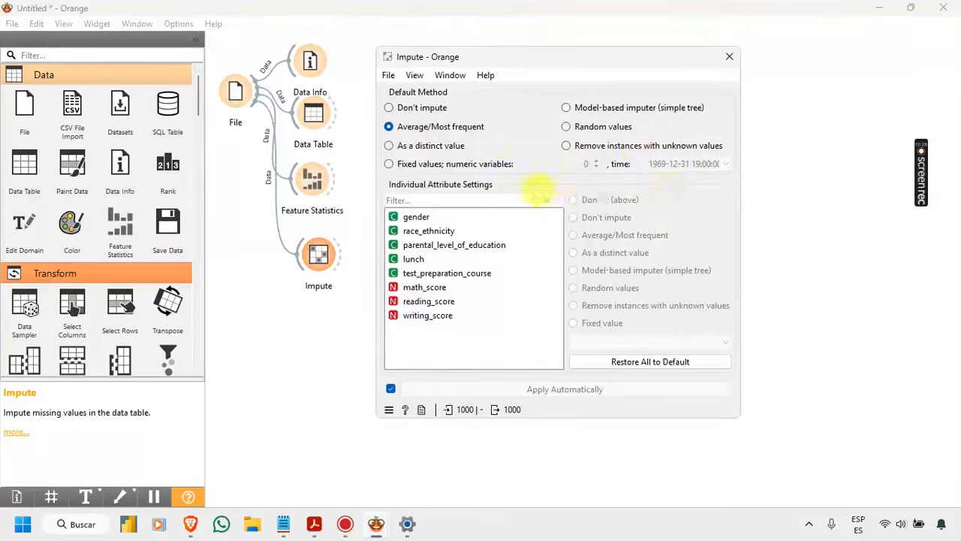
pyautogui.click(411, 111)
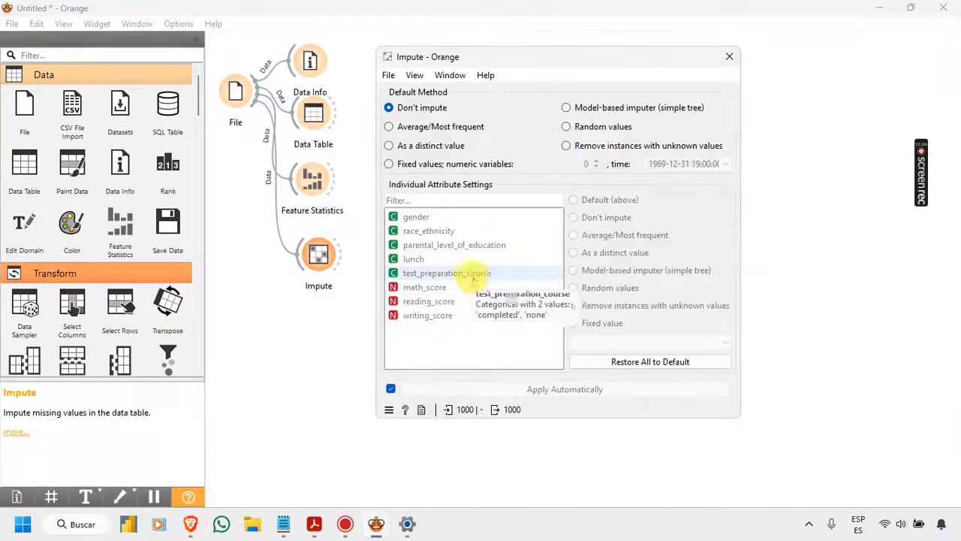
pyautogui.click(471, 277)
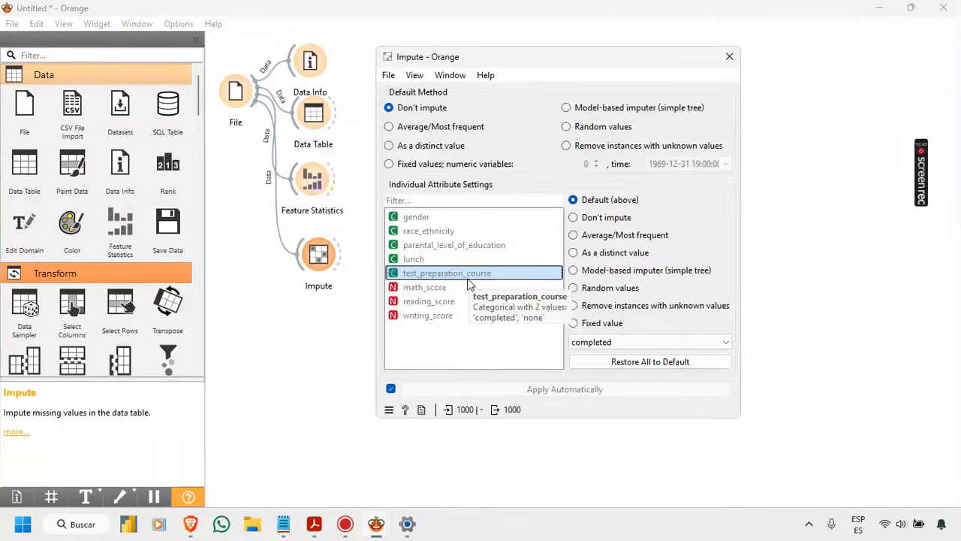
# Step: Open the Data Table, sort it by test_preparation_course to examine that column's values through the last row, and close it
pyautogui.doubleClick(311, 109)
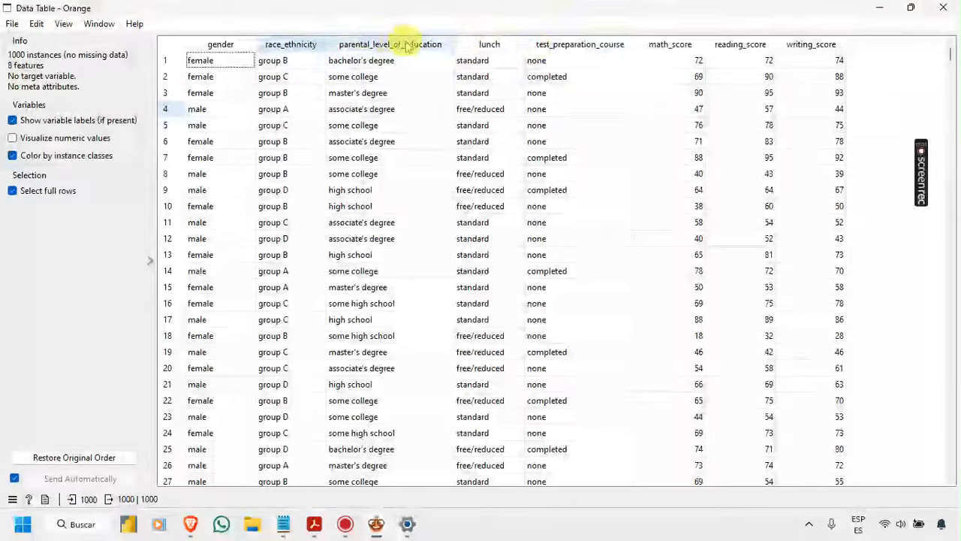
pyautogui.click(543, 45)
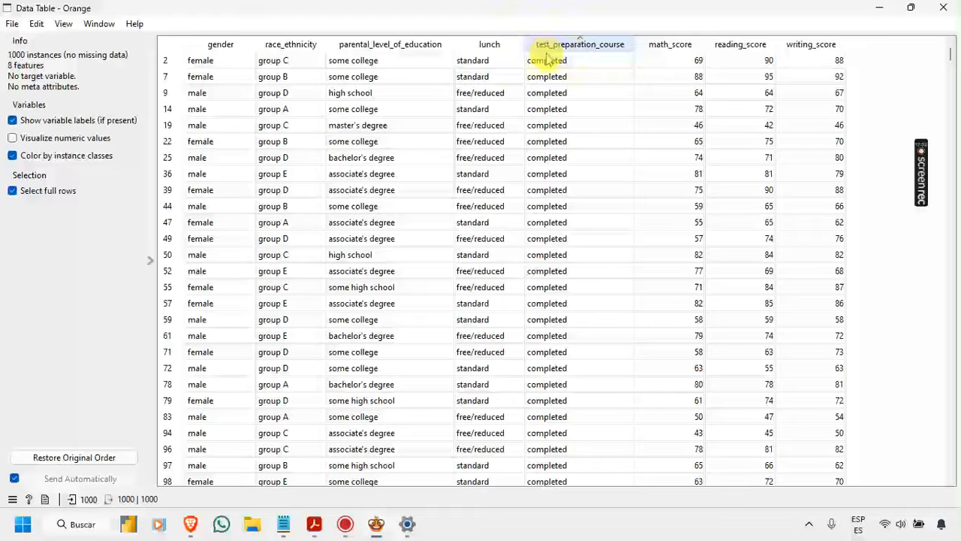
pyautogui.click(548, 63)
pyautogui.scroll(-9, 547, 74)
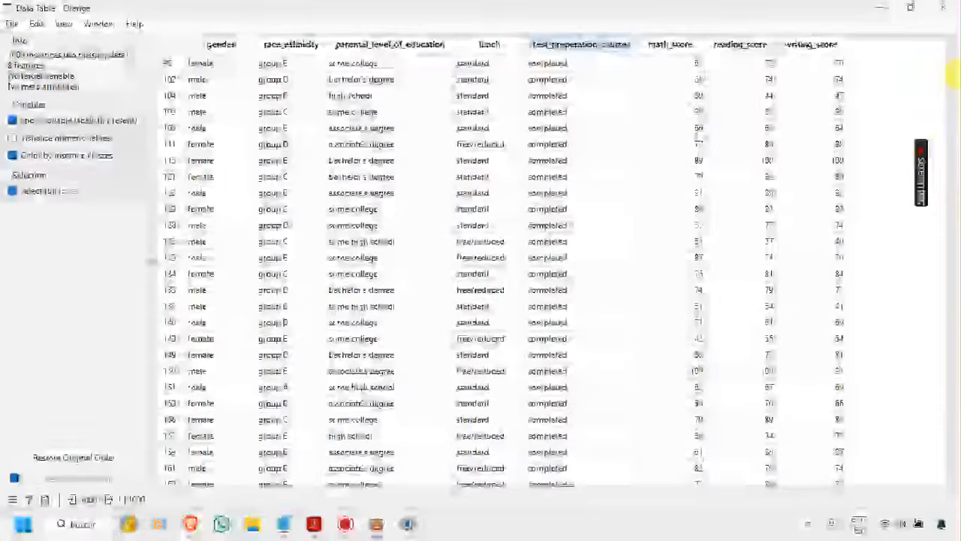
pyautogui.moveTo(953, 69); pyautogui.dragTo(957, 510)
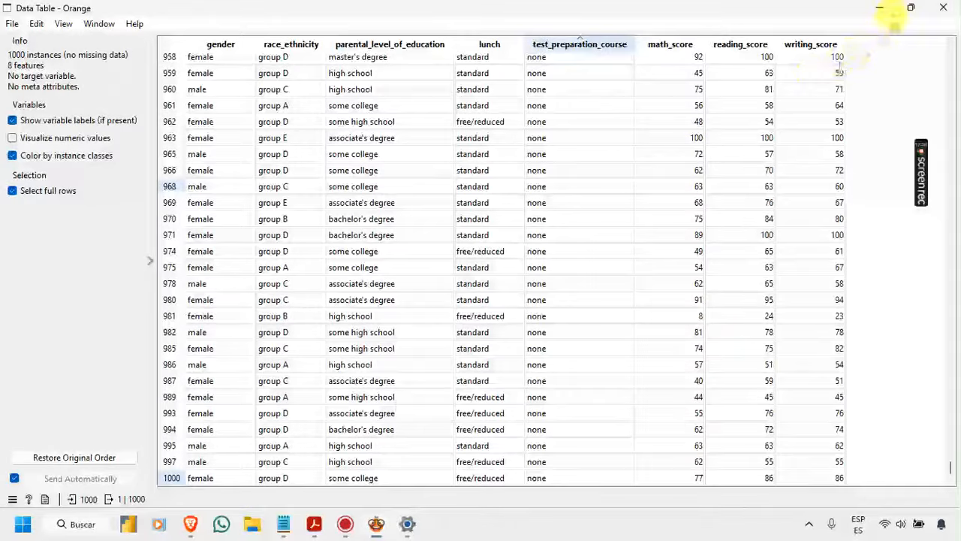
pyautogui.click(943, 8)
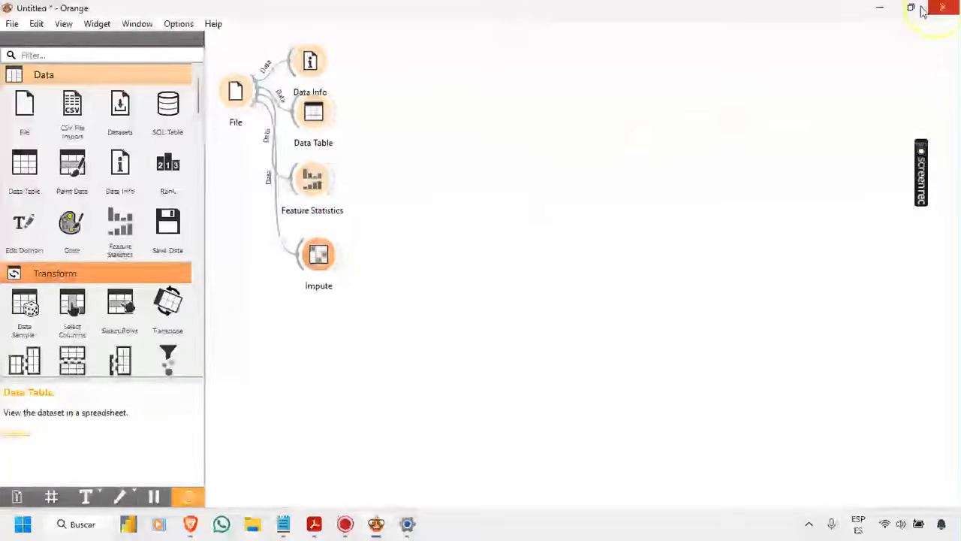
# Step: Set the Impute widget to fill missing test_preparation_course entries with the fixed value none
pyautogui.doubleClick(318, 254)
pyautogui.click(467, 277)
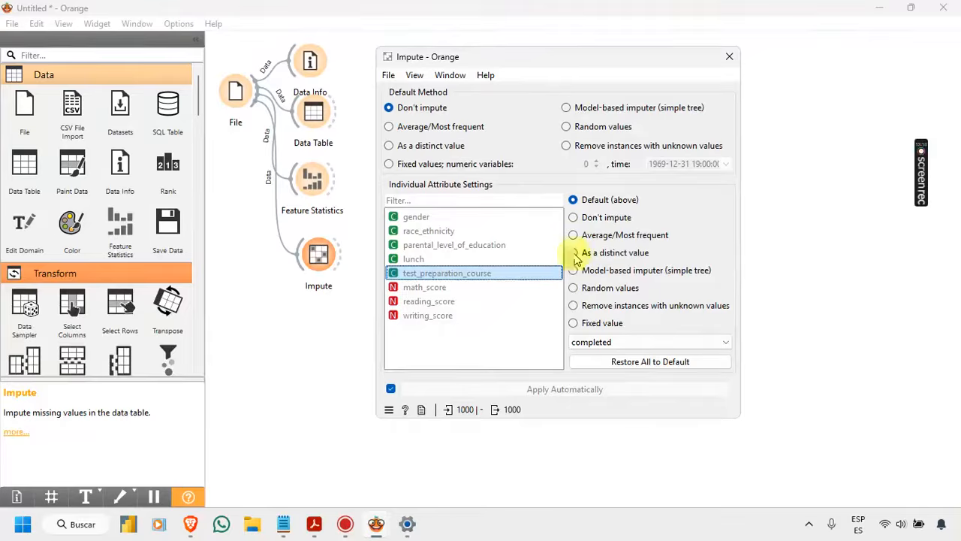
pyautogui.click(575, 325)
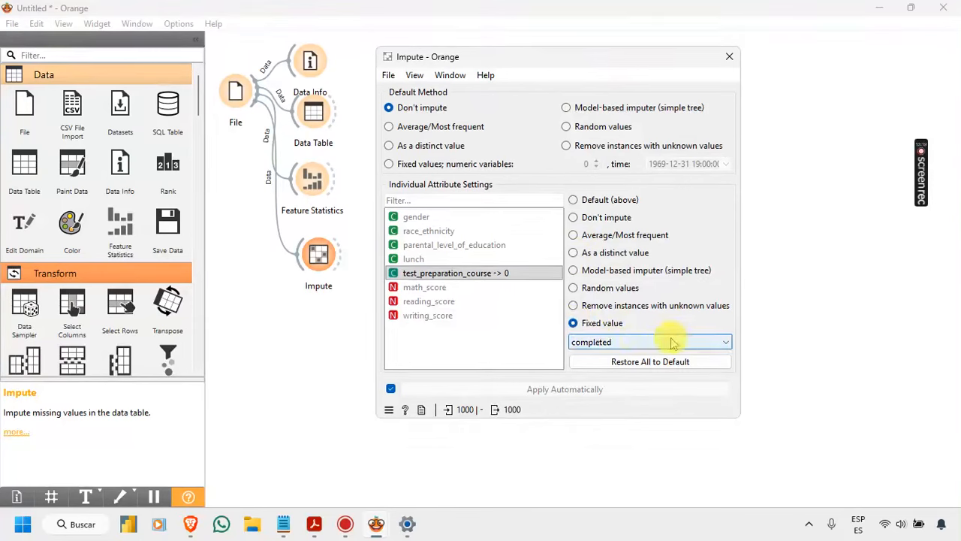
pyautogui.click(479, 275)
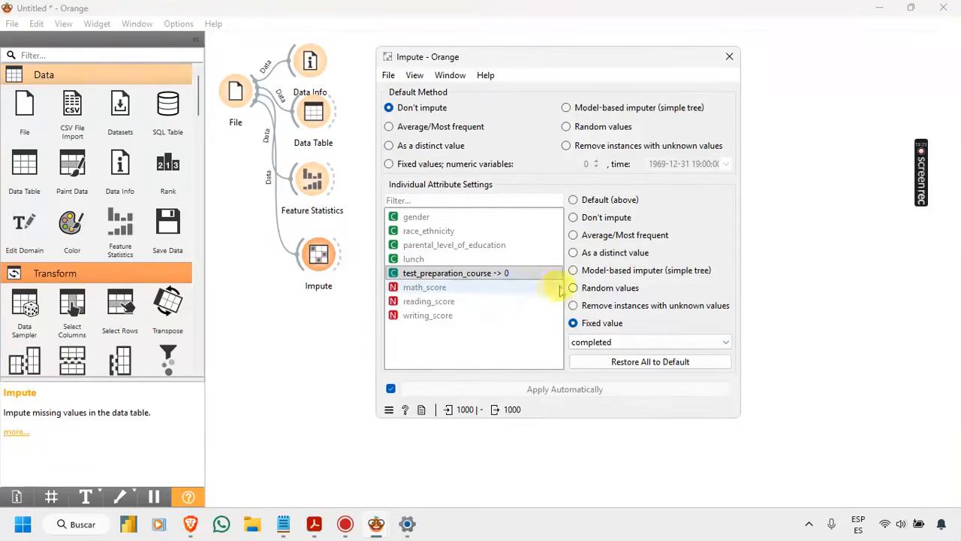
pyautogui.click(656, 345)
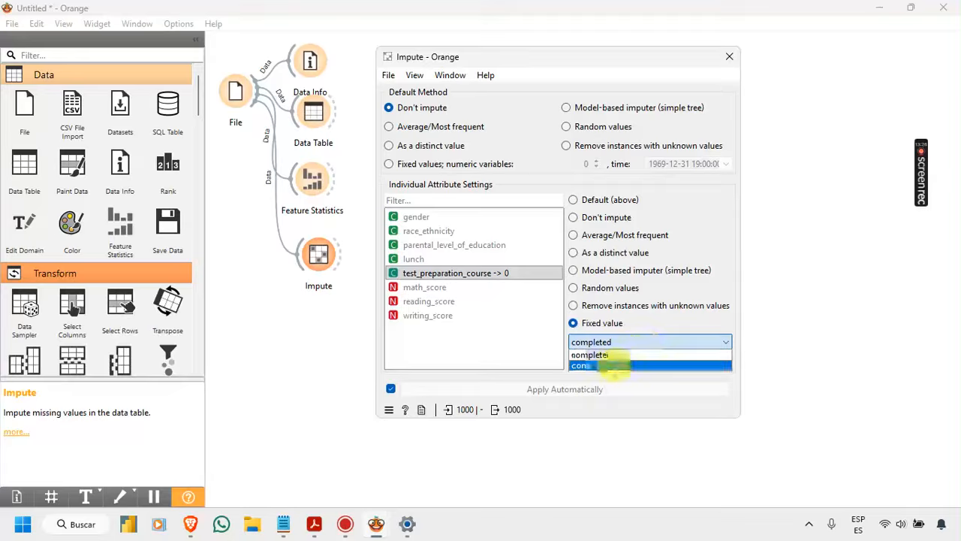
pyautogui.click(615, 367)
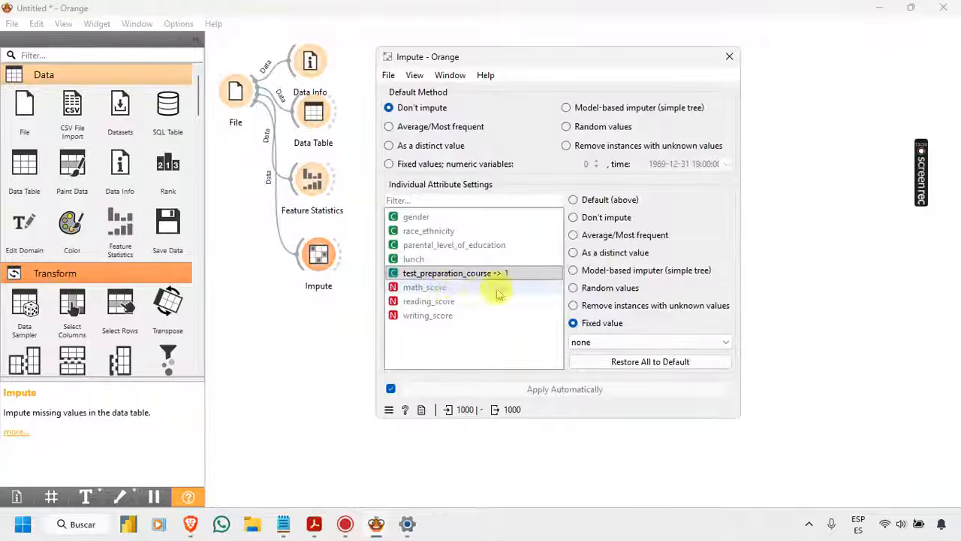
# Step: Set the individual imputation method of math_score, reading_score and writing_score to Average/Most frequent
pyautogui.click(446, 290)
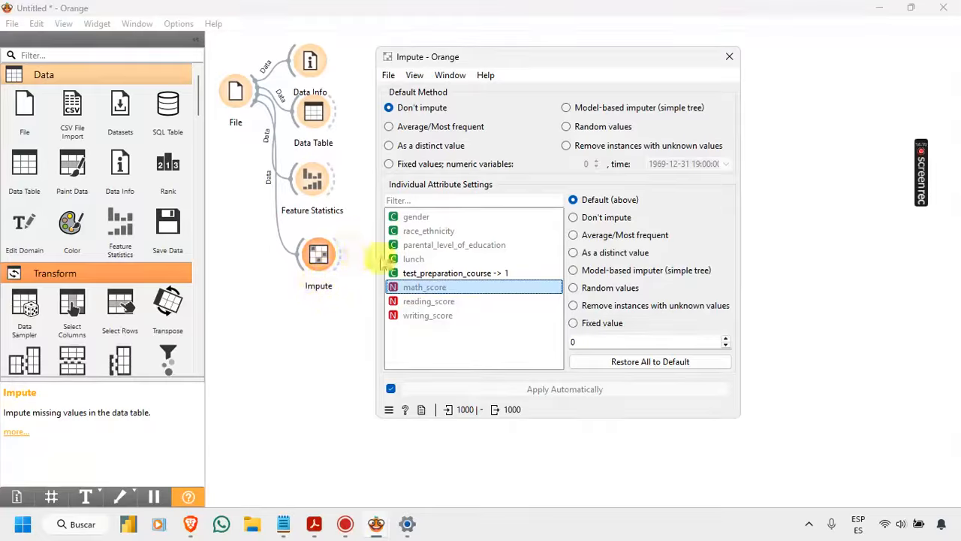
pyautogui.click(616, 236)
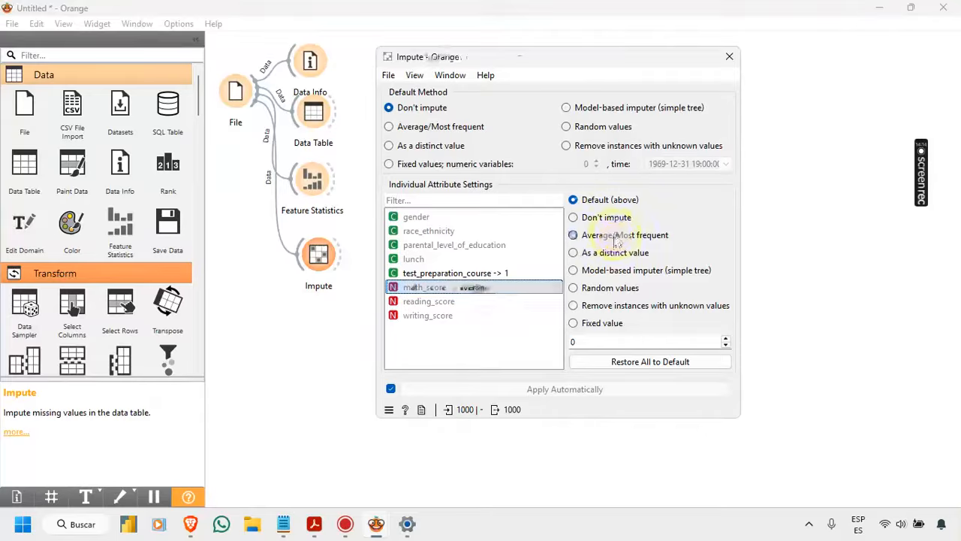
pyautogui.click(473, 301)
pyautogui.click(603, 242)
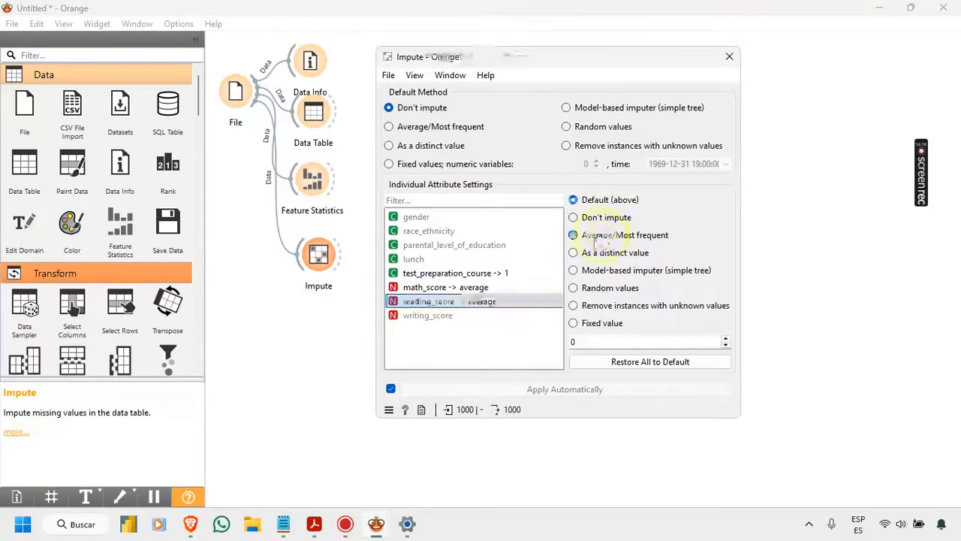
pyautogui.click(447, 316)
pyautogui.click(590, 237)
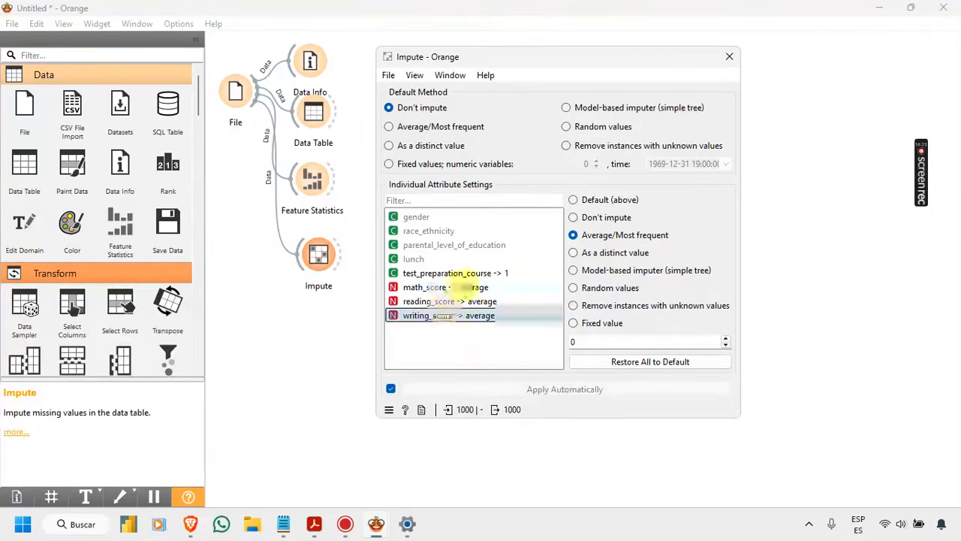
pyautogui.click(486, 231)
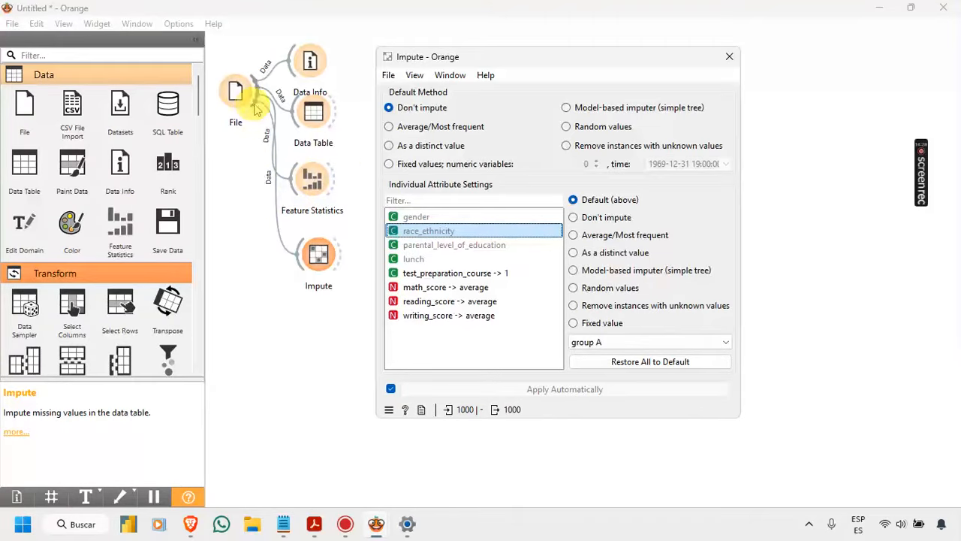
# Step: Connect a Distributions widget to the File widget and open it to plot the distribution of race_ethnicity
pyautogui.moveTo(255, 105); pyautogui.dragTo(299, 316)
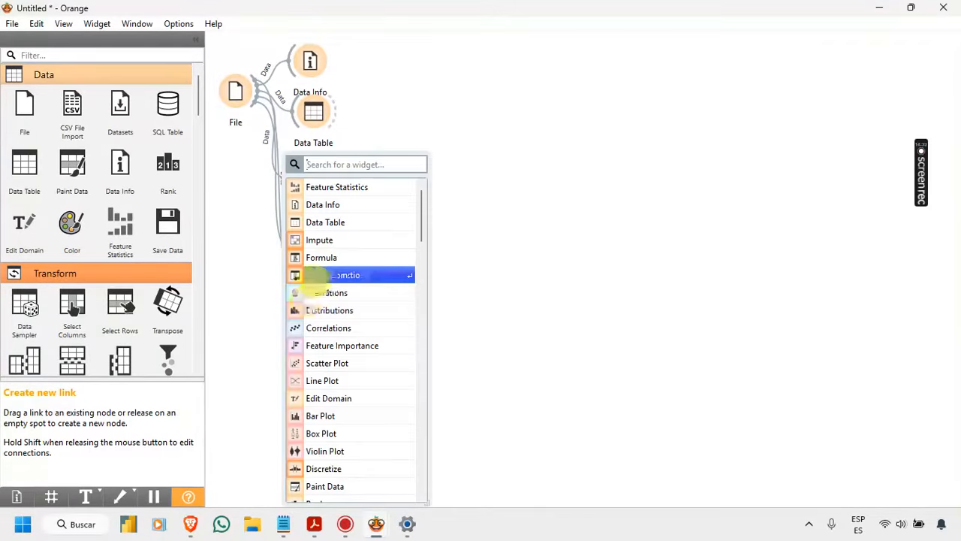
pyautogui.write('di')
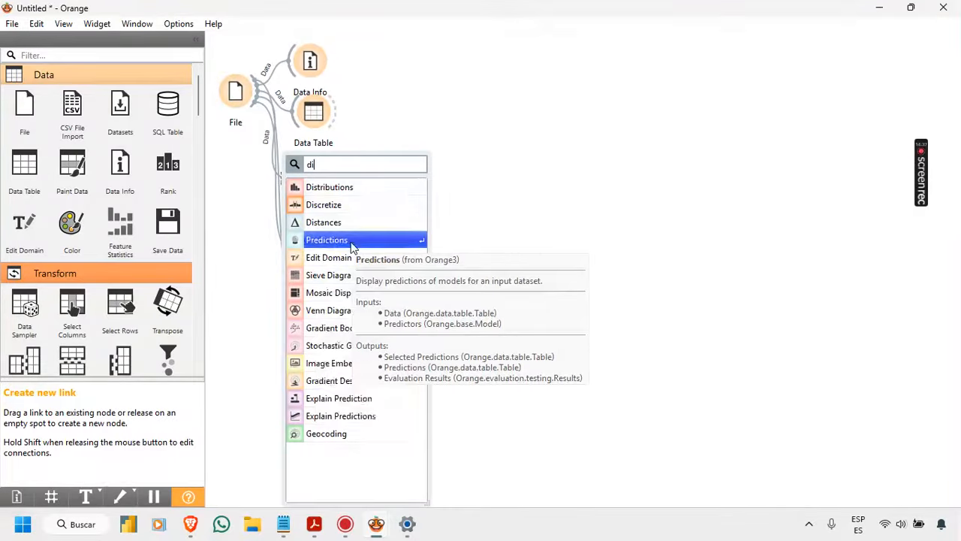
pyautogui.write('st')
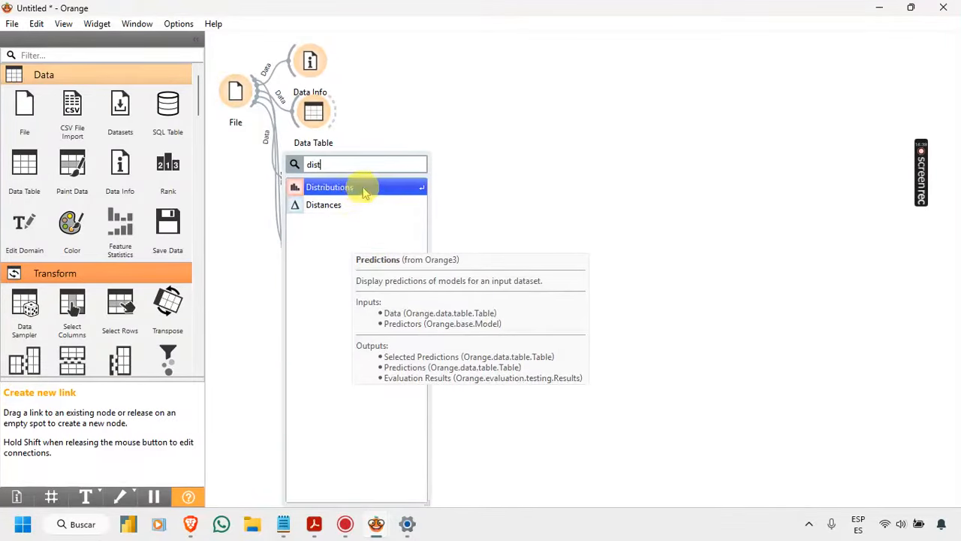
pyautogui.click(361, 187)
pyautogui.doubleClick(328, 306)
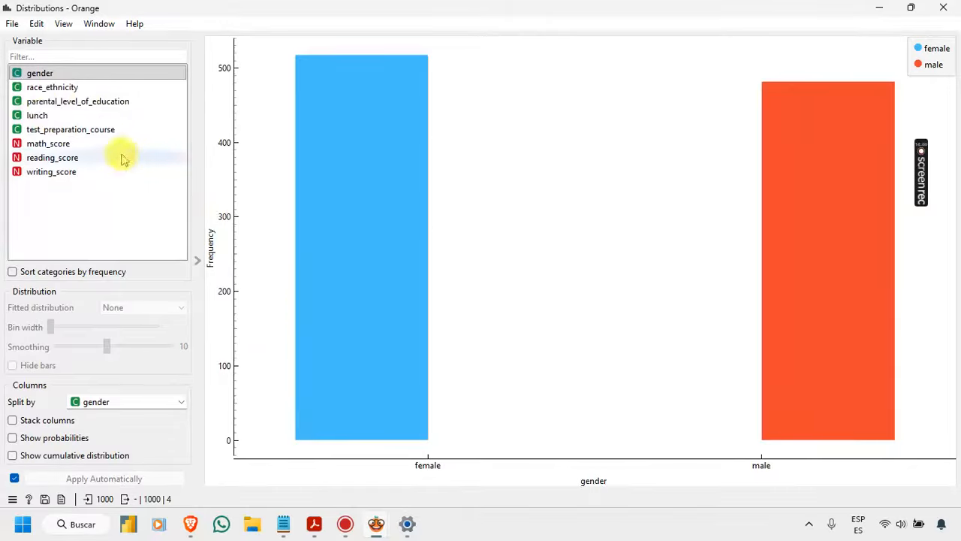
pyautogui.click(47, 90)
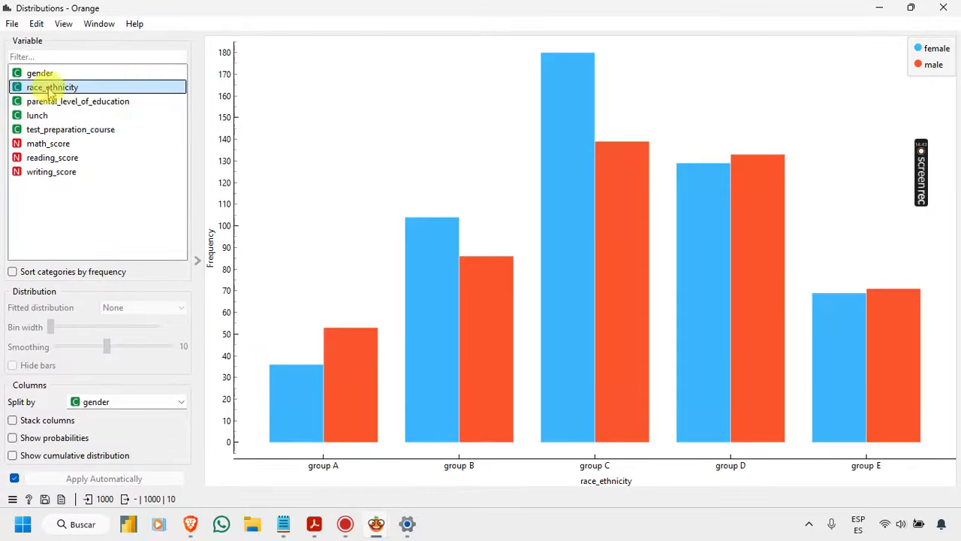
# Step: Set the race_ethnicity distribution's split to (None), inspect the frequencies of groups C and D, and close the plot
pyautogui.click(120, 404)
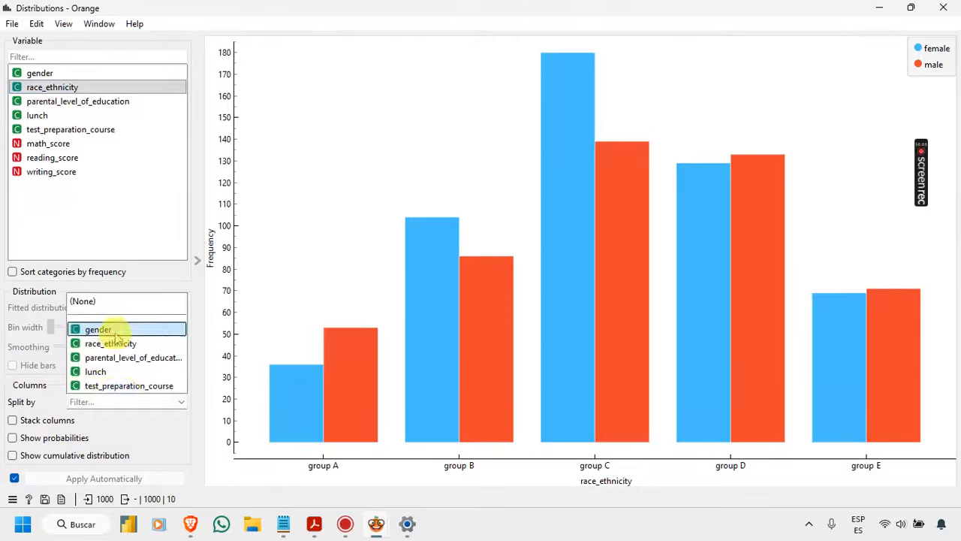
pyautogui.click(116, 302)
pyautogui.click(489, 370)
pyautogui.click(613, 351)
pyautogui.click(679, 334)
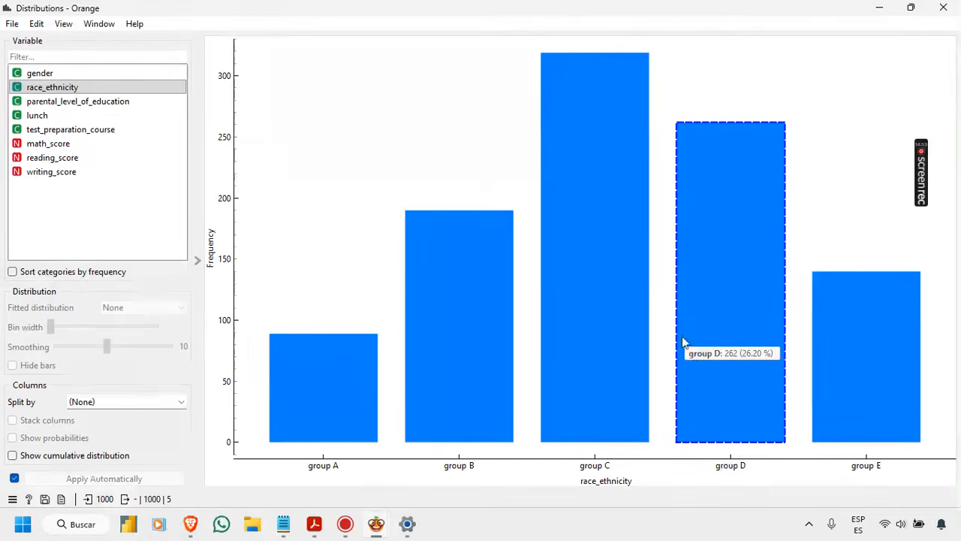
pyautogui.click(683, 334)
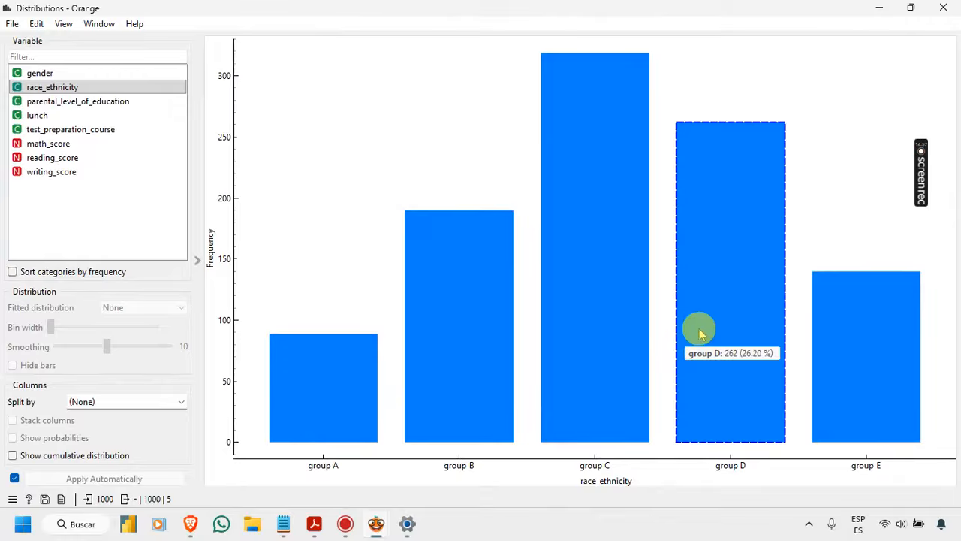
pyautogui.click(599, 262)
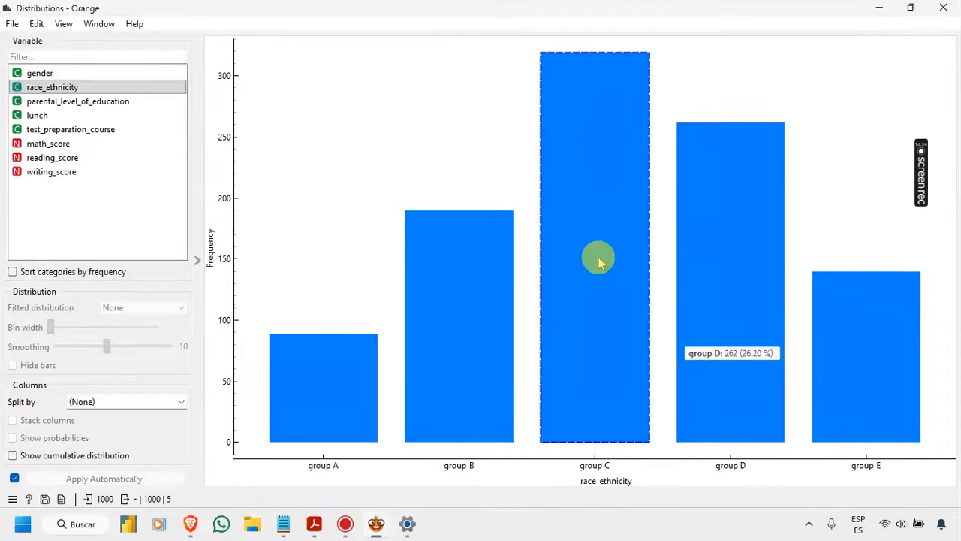
pyautogui.moveTo(591, 118)
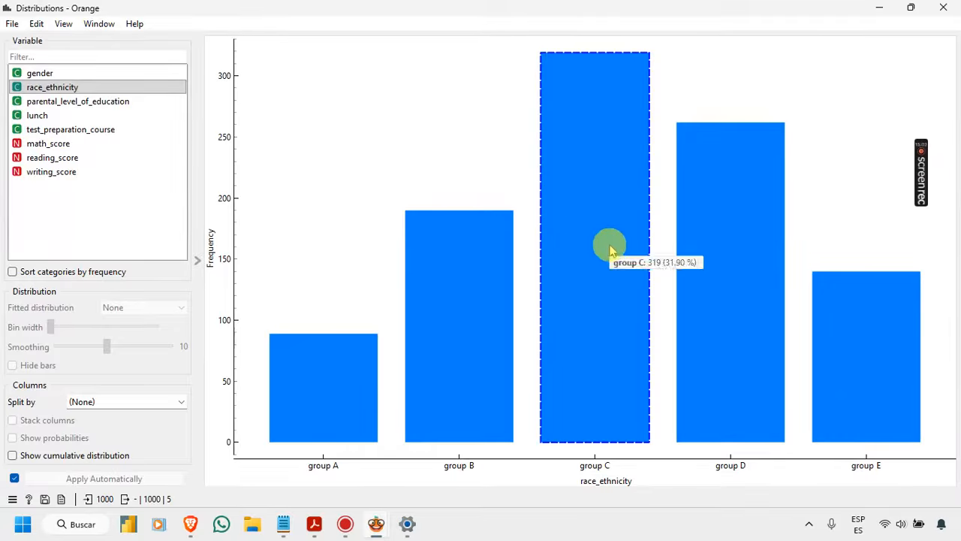
pyautogui.click(956, 12)
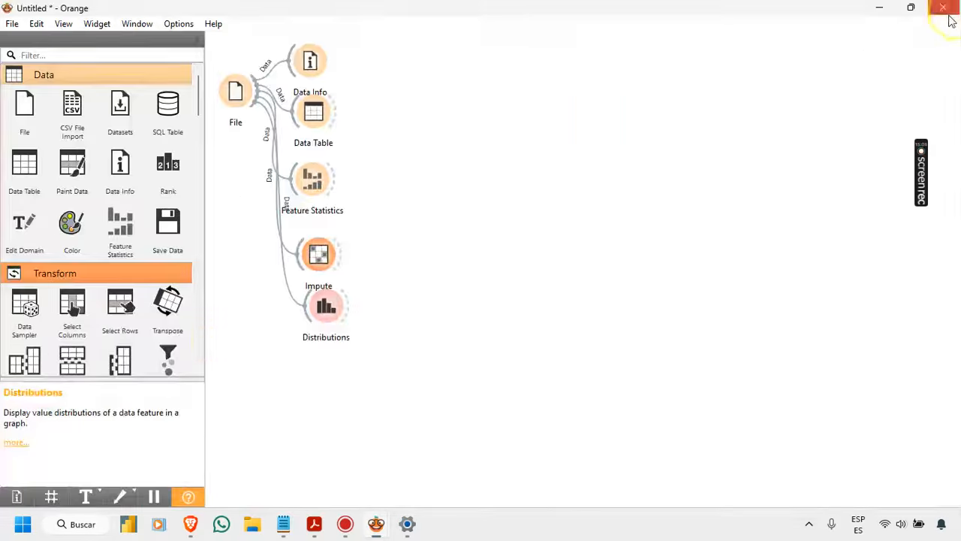
# Step: In the Impute widget, set race_ethnicity to Average/Most frequent and gender to As a distinct value
pyautogui.doubleClick(318, 255)
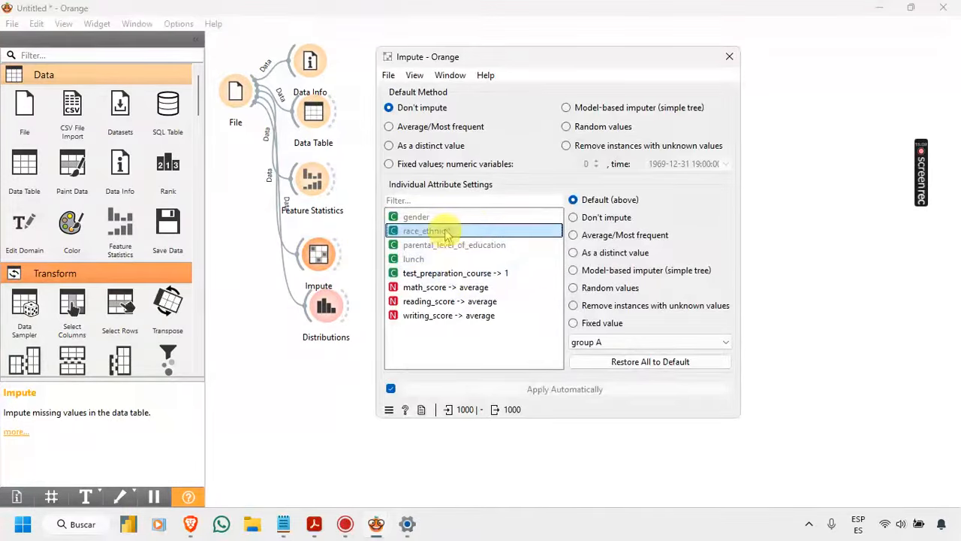
pyautogui.click(590, 236)
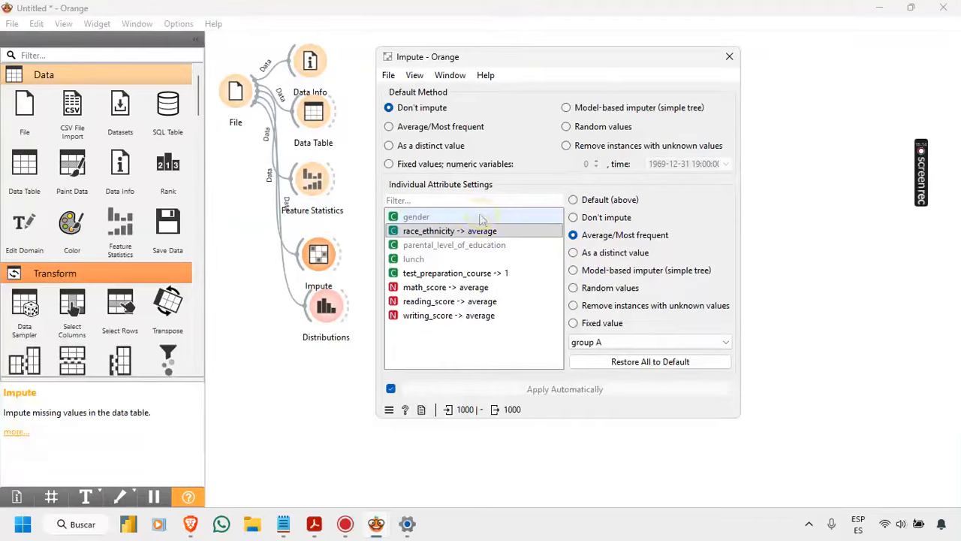
pyautogui.click(417, 230)
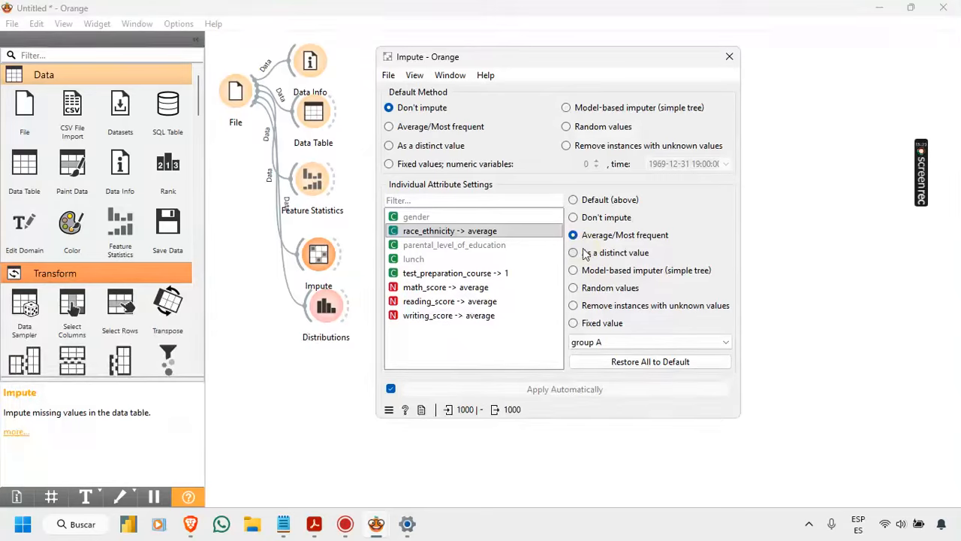
pyautogui.click(432, 218)
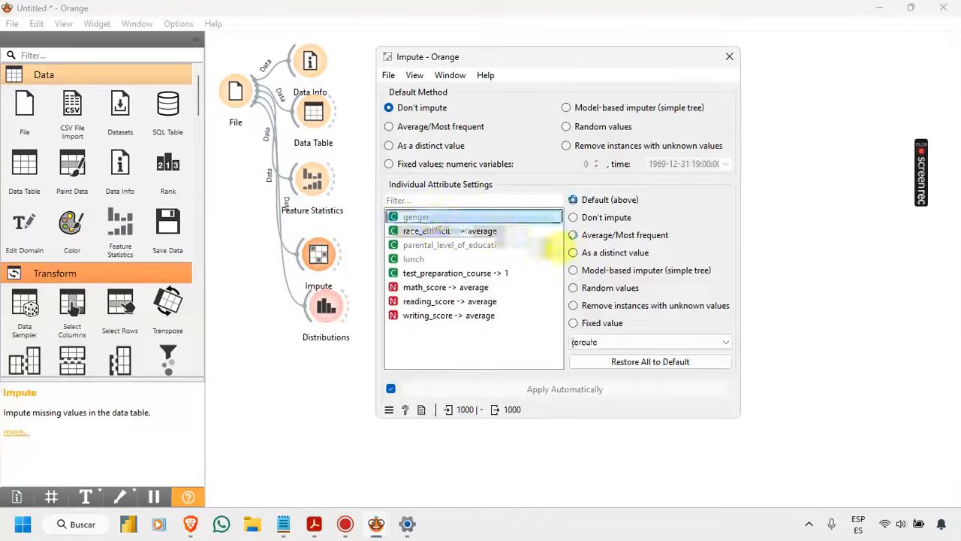
pyautogui.click(603, 256)
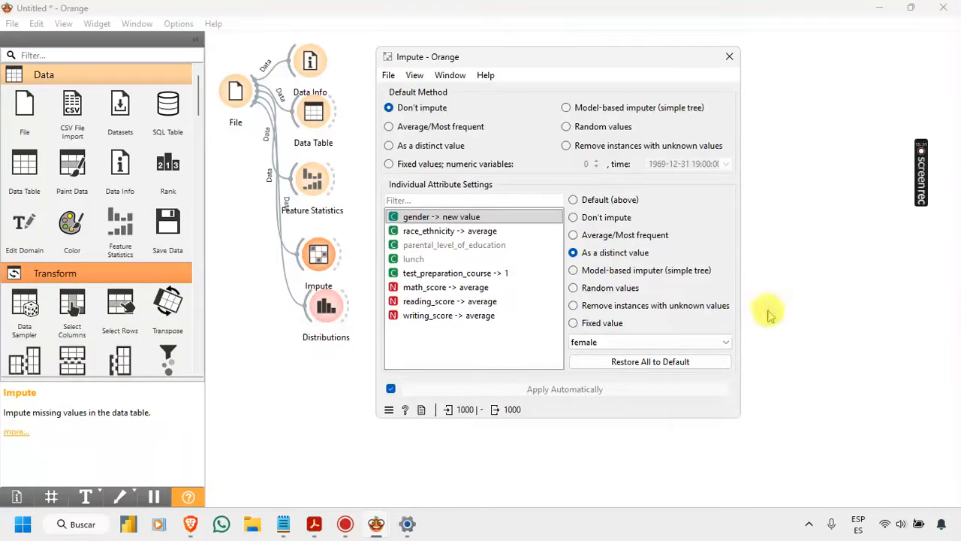
# Step: Open the Data Table linked to File, sort it by parental_level_of_education to examine that column's values, and close it
pyautogui.click(481, 247)
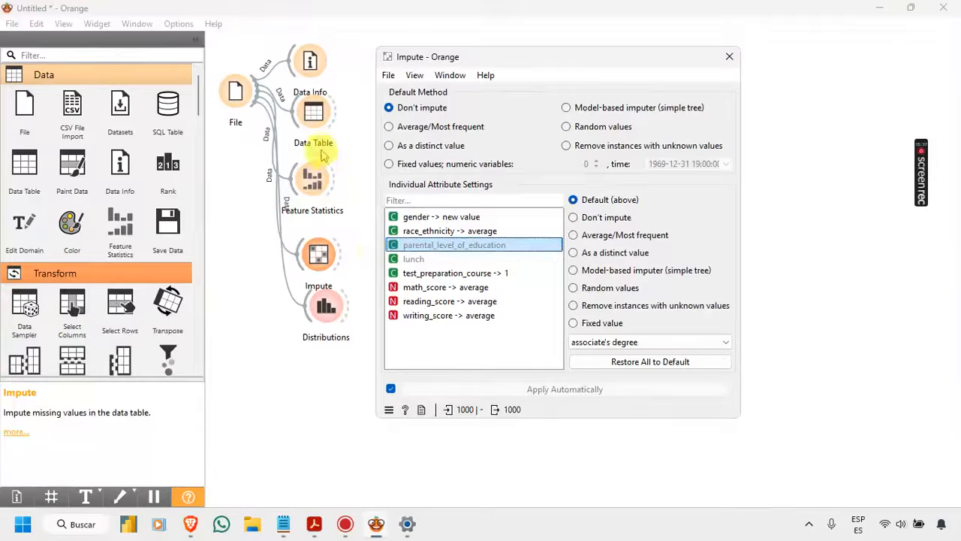
pyautogui.doubleClick(313, 114)
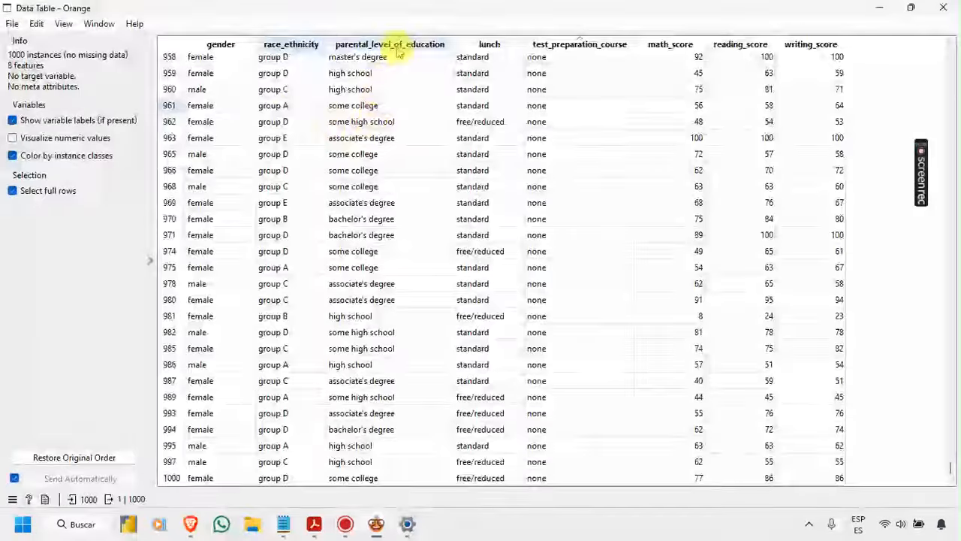
pyautogui.click(396, 46)
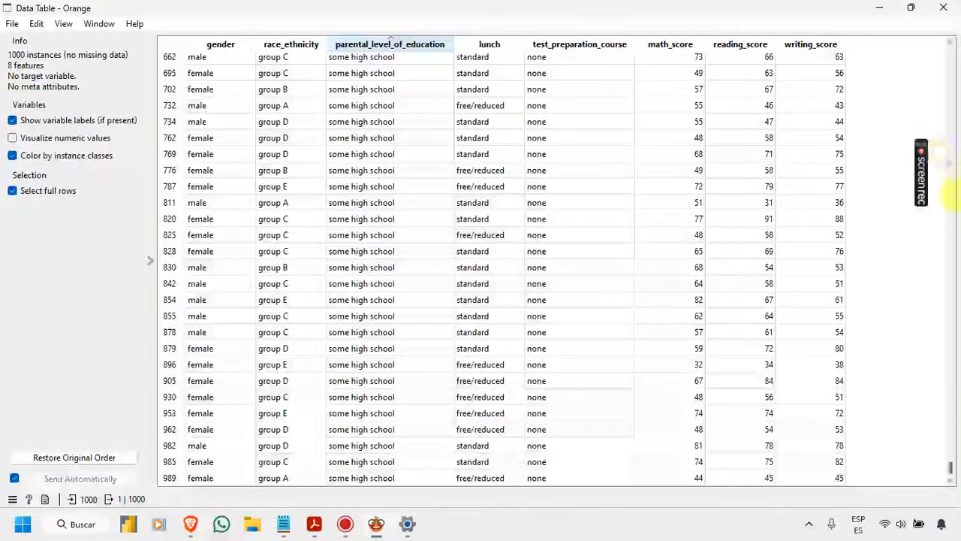
pyautogui.moveTo(950, 460); pyautogui.dragTo(952, 400)
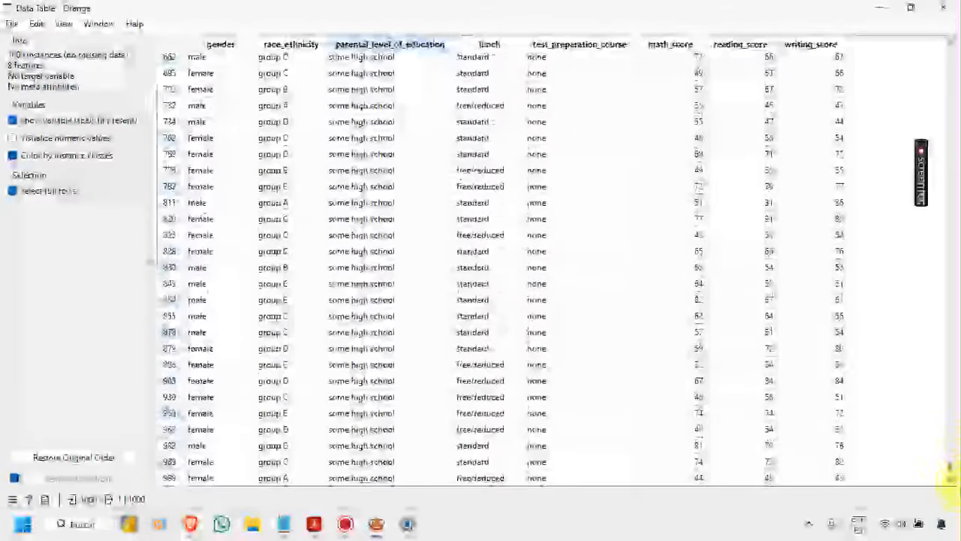
pyautogui.click(943, 9)
# Step: Set the imputation method of parental_level_of_education and lunch to As a distinct value, and close the Impute widget
pyautogui.doubleClick(316, 256)
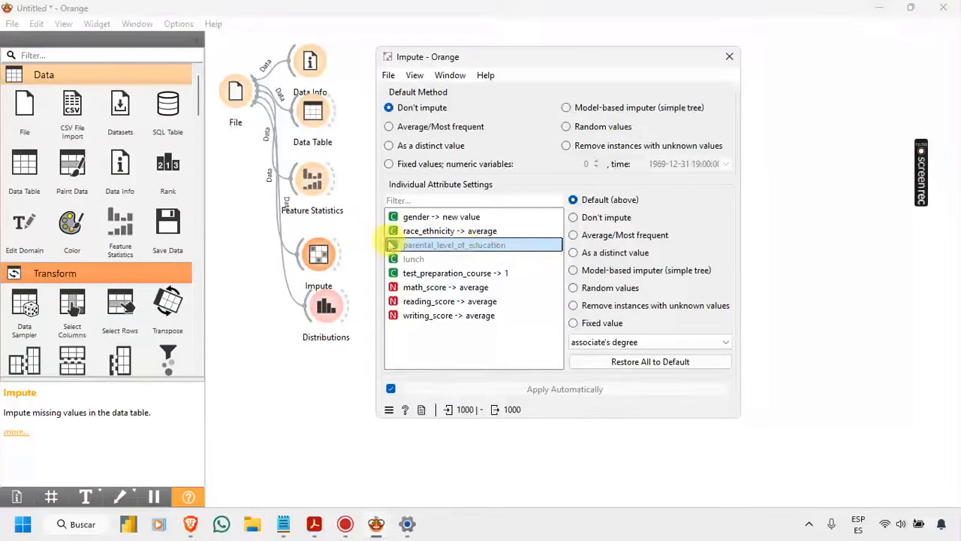
pyautogui.click(591, 257)
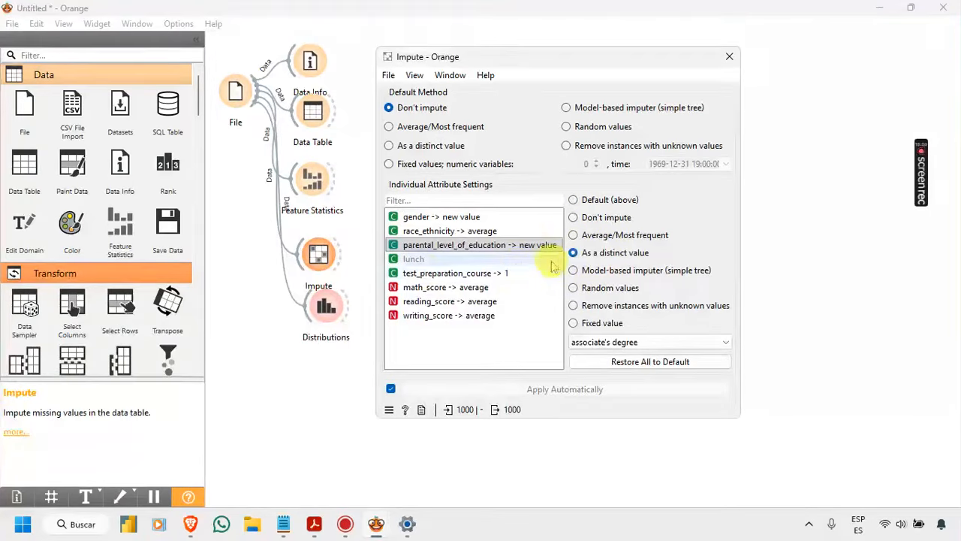
pyautogui.click(414, 259)
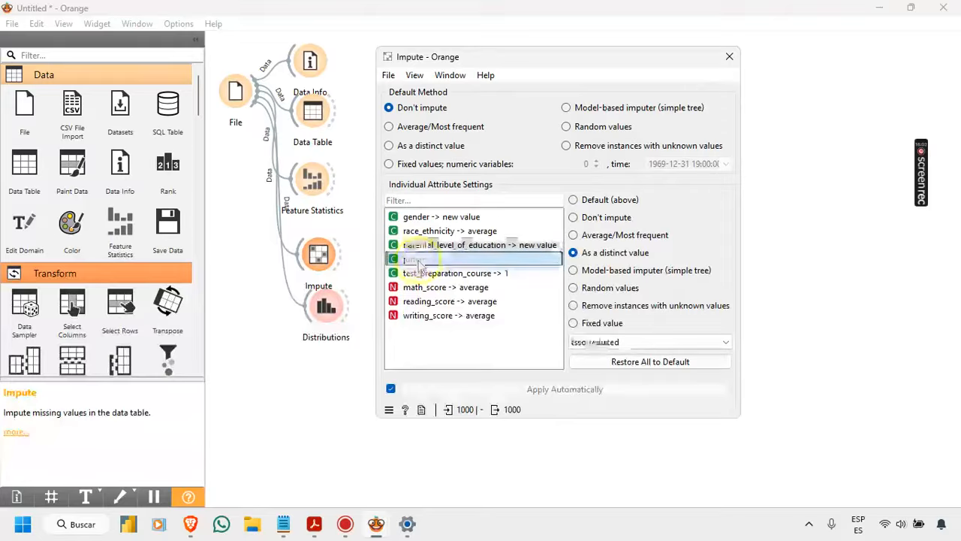
pyautogui.click(597, 340)
pyautogui.click(597, 340)
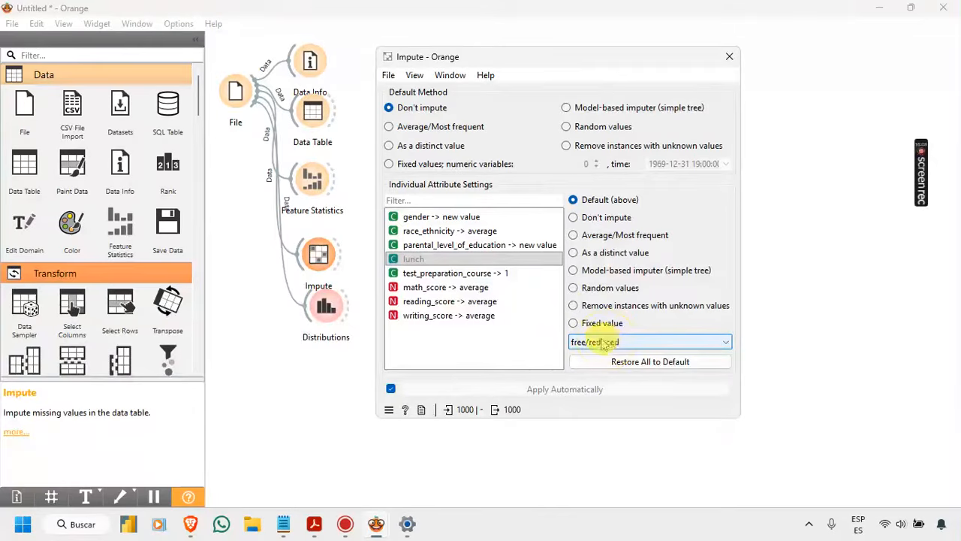
pyautogui.click(574, 255)
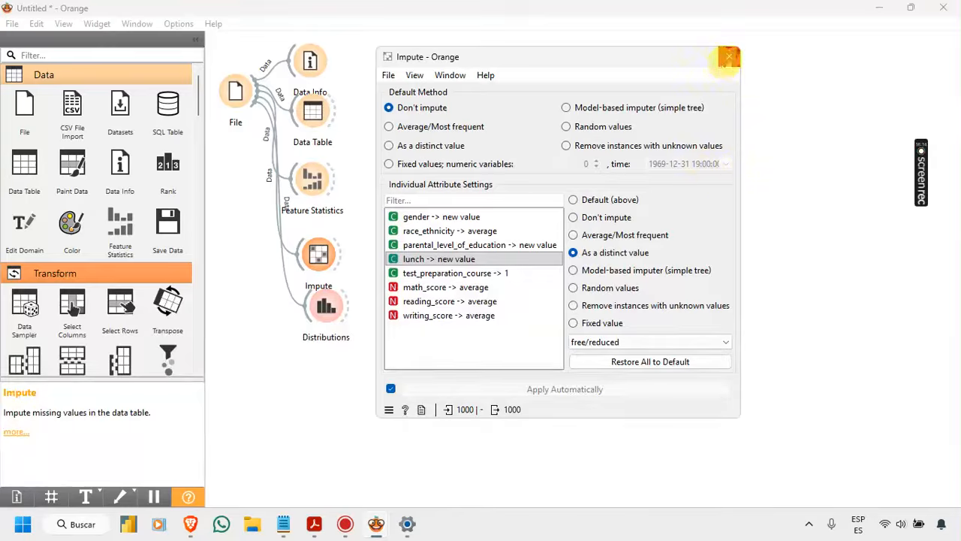
pyautogui.click(728, 65)
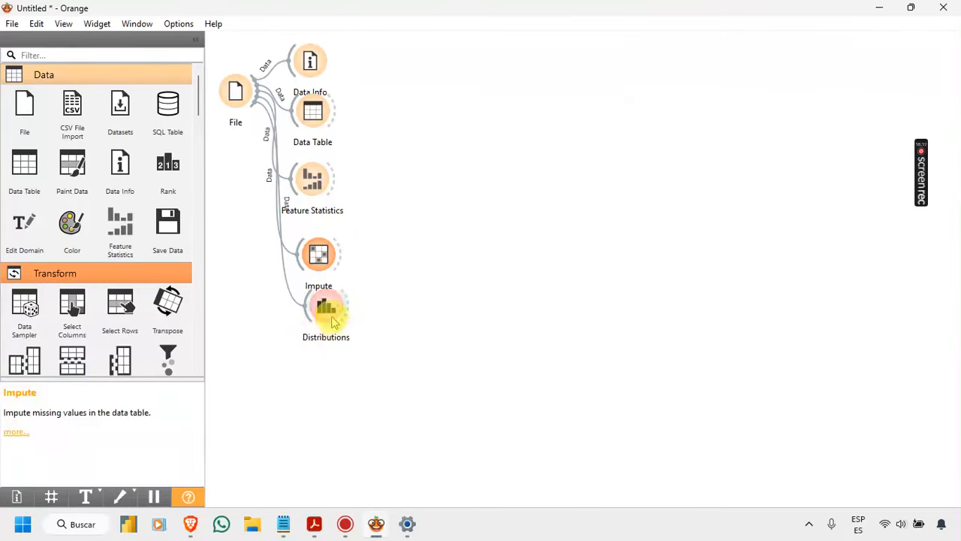
# Step: Move the Distributions widget lower on the canvas and connect a new Data Table widget to Impute's output
pyautogui.click(329, 321)
pyautogui.moveTo(344, 258); pyautogui.dragTo(387, 226)
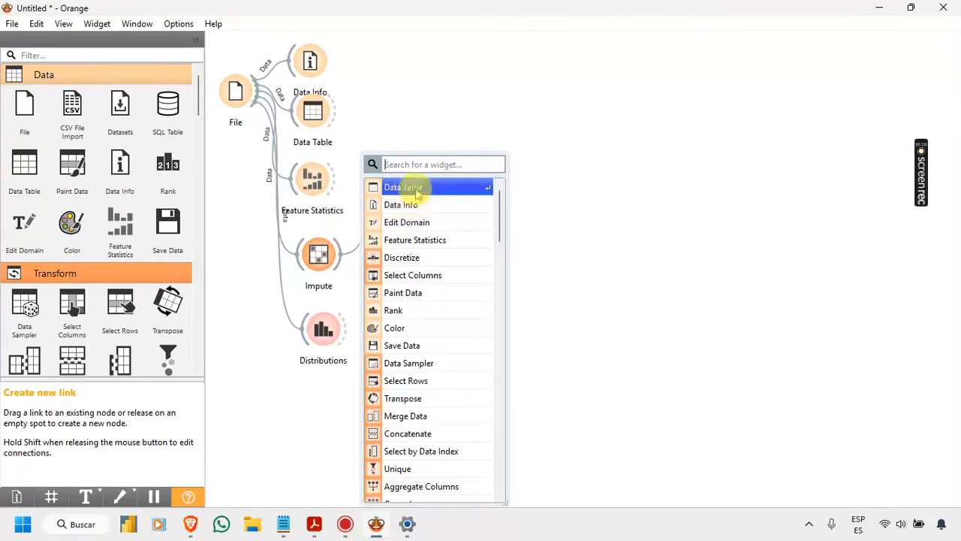
pyautogui.click(417, 189)
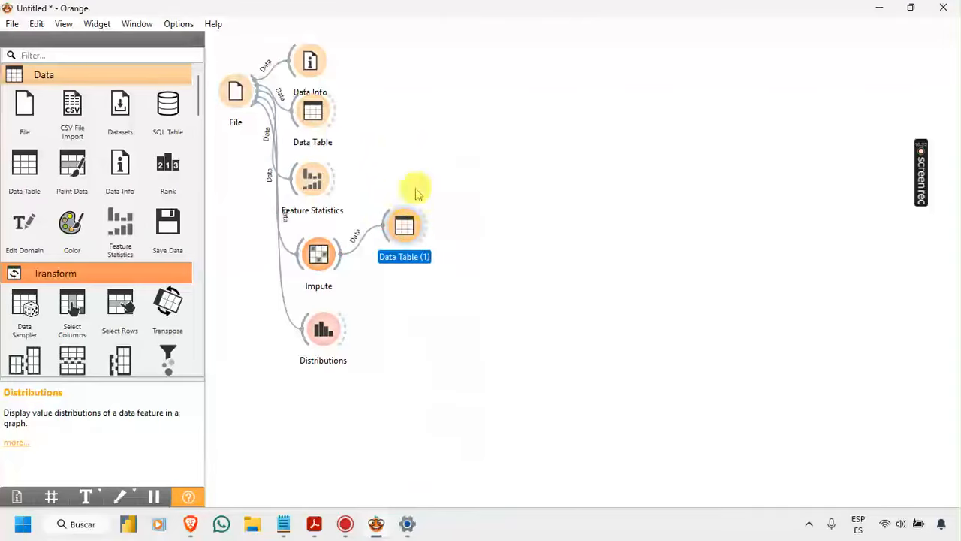
# Step: Open the Data Table connected to Impute, look through its imputed rows, and close it
pyautogui.doubleClick(409, 235)
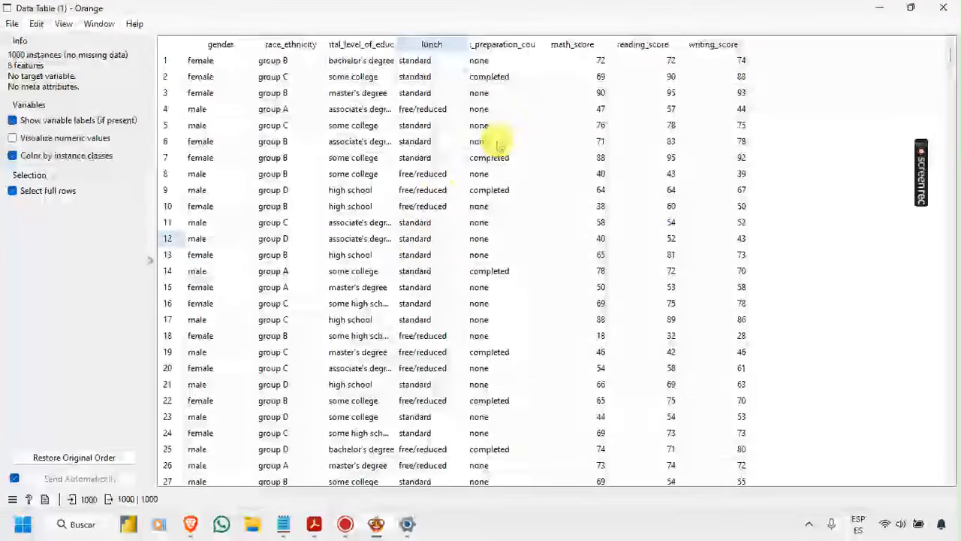
pyautogui.scroll(-9, 443, 191)
pyautogui.scroll(-20, 456, 194)
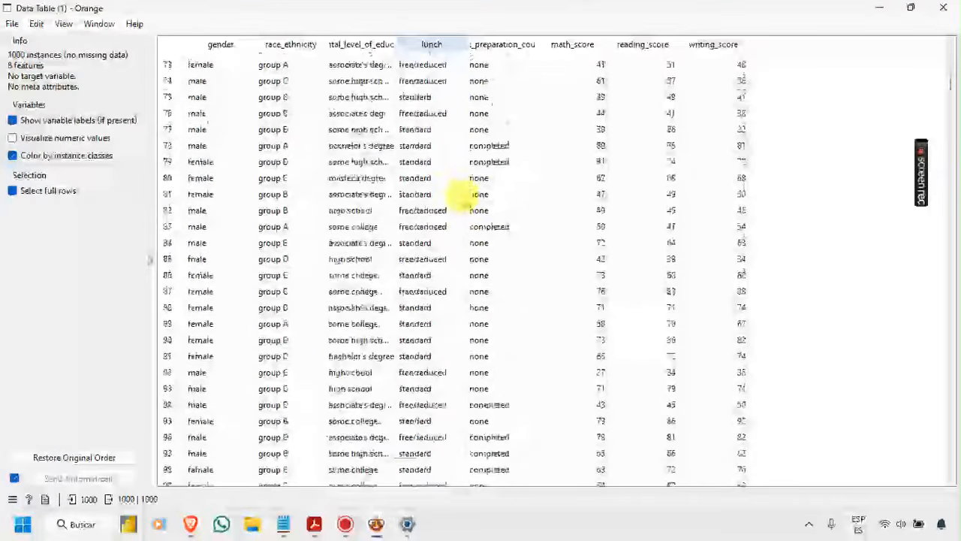
pyautogui.scroll(-12, 680, 169)
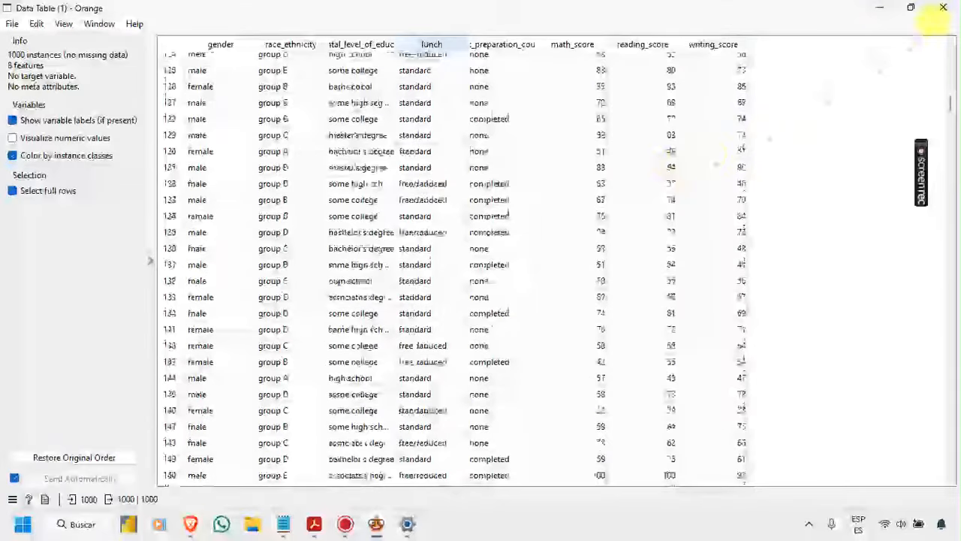
pyautogui.click(947, 15)
# Step: Connect an Edit Domain widget to Impute and place the imputed Data Table below it
pyautogui.click(396, 263)
pyautogui.moveTo(395, 264); pyautogui.dragTo(403, 261)
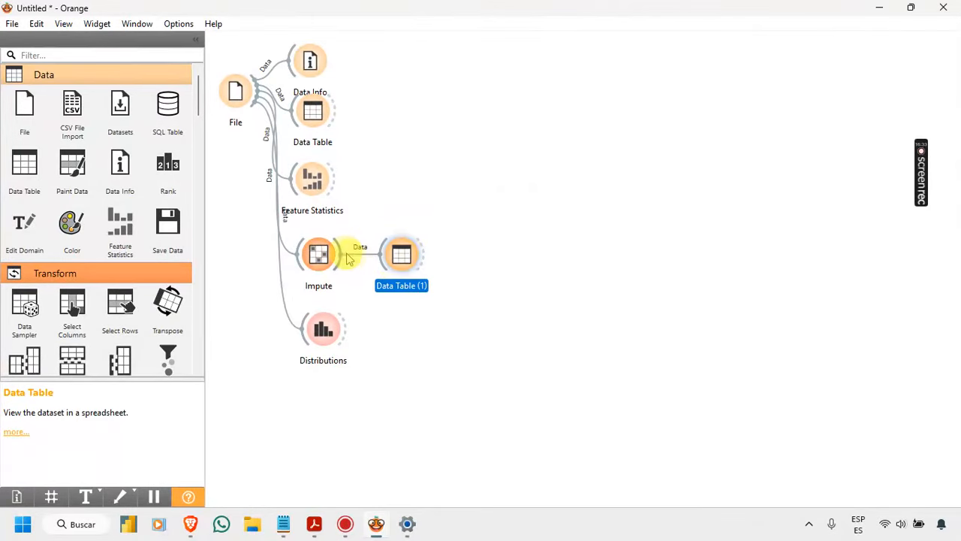
pyautogui.moveTo(339, 260); pyautogui.dragTo(386, 210)
pyautogui.write('ed')
pyautogui.click(417, 191)
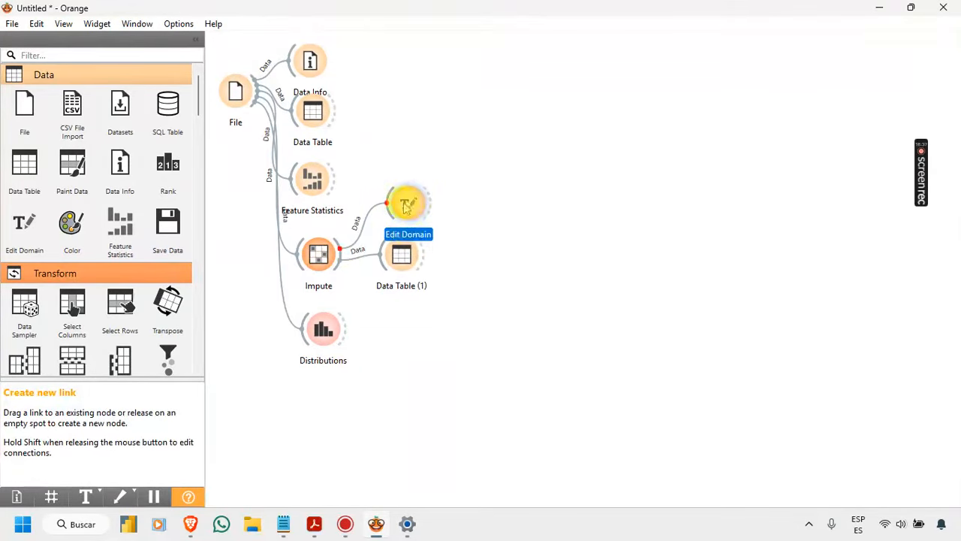
pyautogui.moveTo(404, 253); pyautogui.dragTo(410, 278)
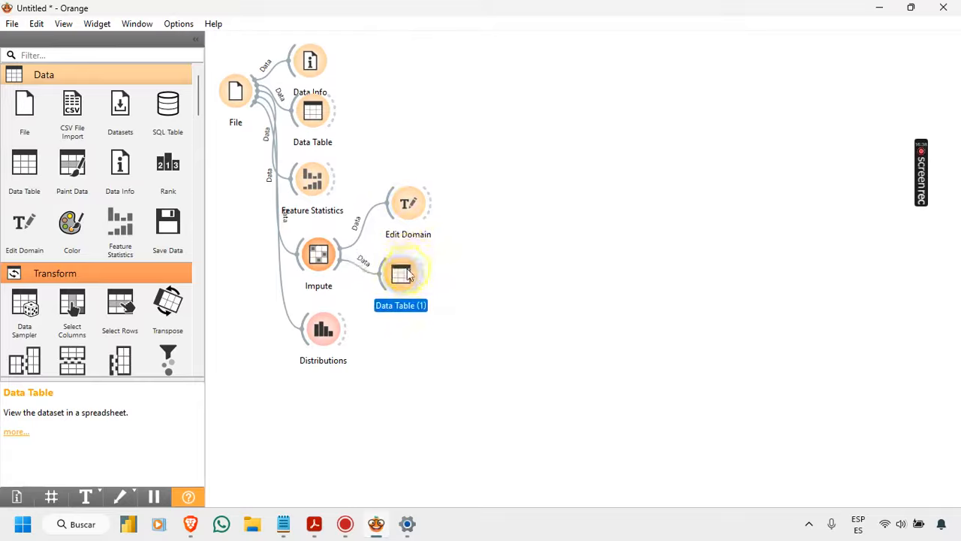
# Step: Open Edit Domain and rename the N/A value of the gender variable to Undefined
pyautogui.doubleClick(411, 209)
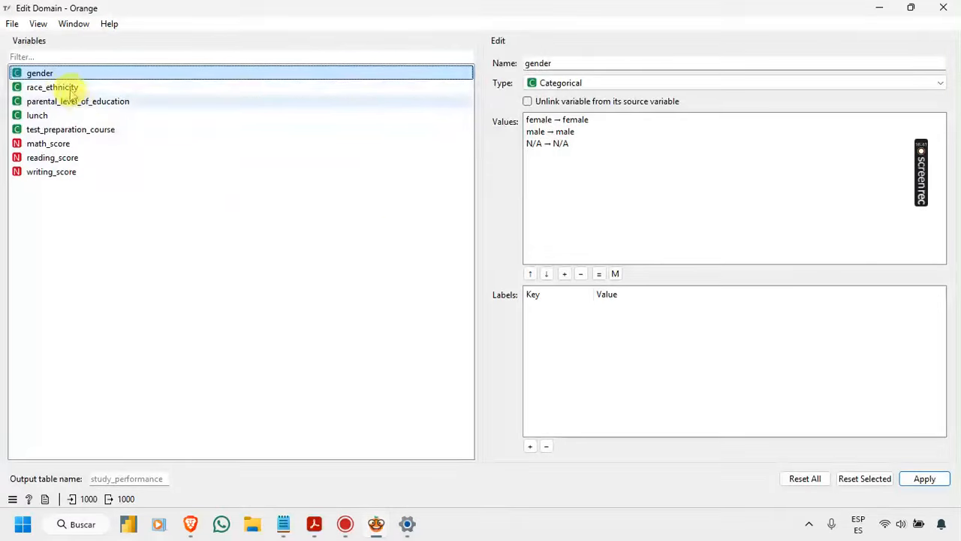
pyautogui.doubleClick(569, 144)
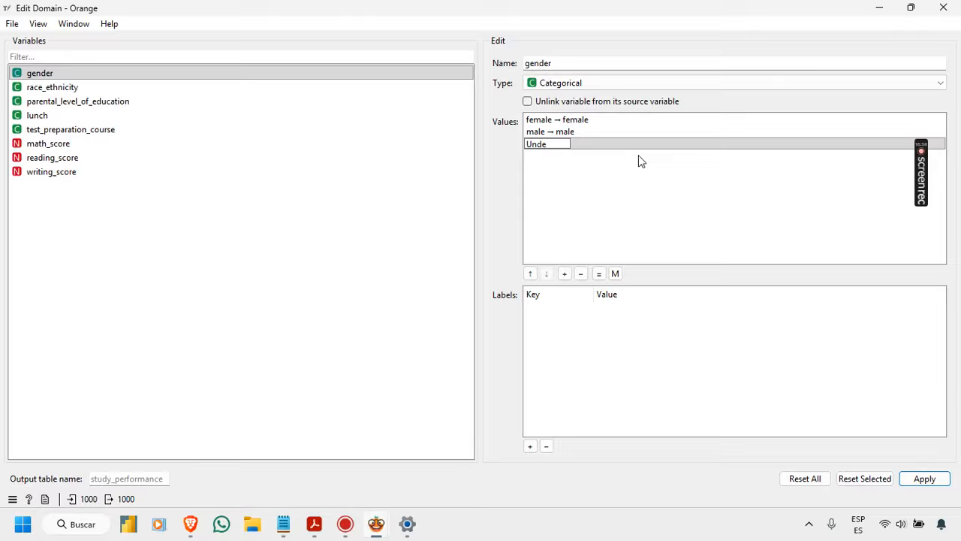
pyautogui.write('d')
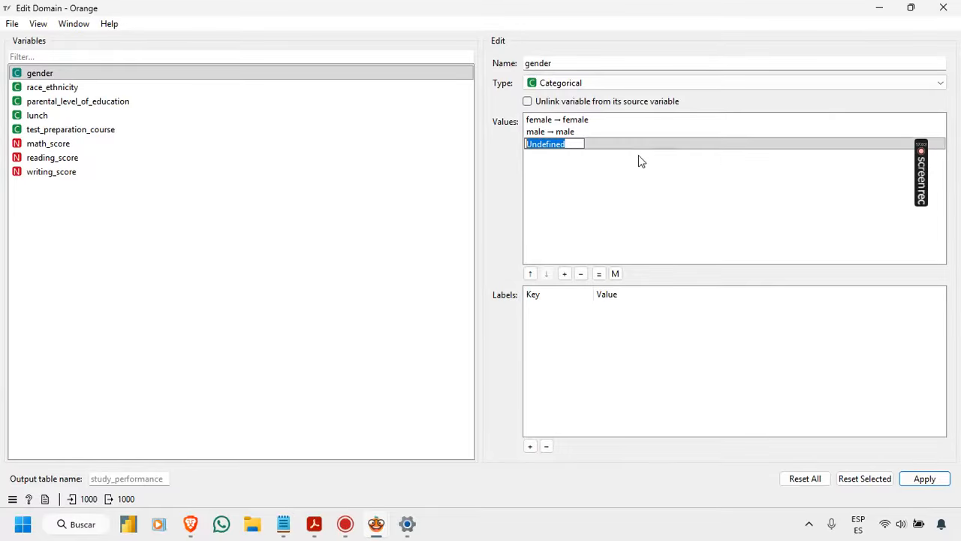
pyautogui.press('Return')
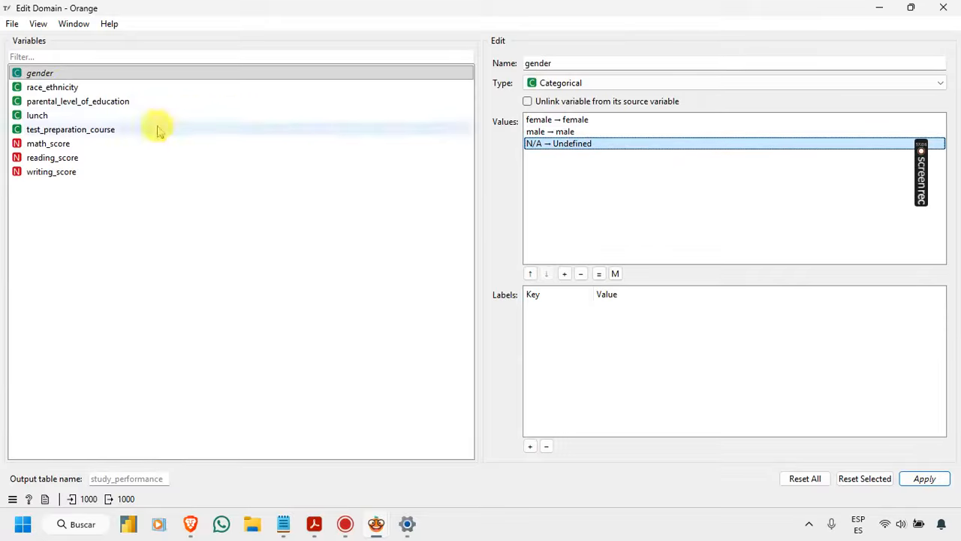
# Step: Check the values of race_ethnicity, and rename the N/A value of parental_level_of_education to Undefined
pyautogui.click(73, 88)
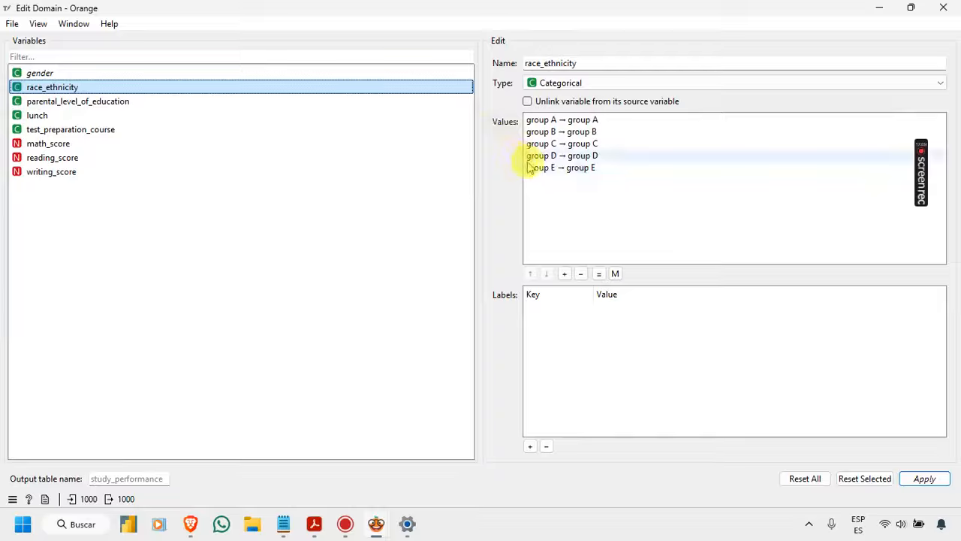
pyautogui.click(118, 103)
pyautogui.doubleClick(547, 191)
pyautogui.write('Undefined')
pyautogui.press('Return')
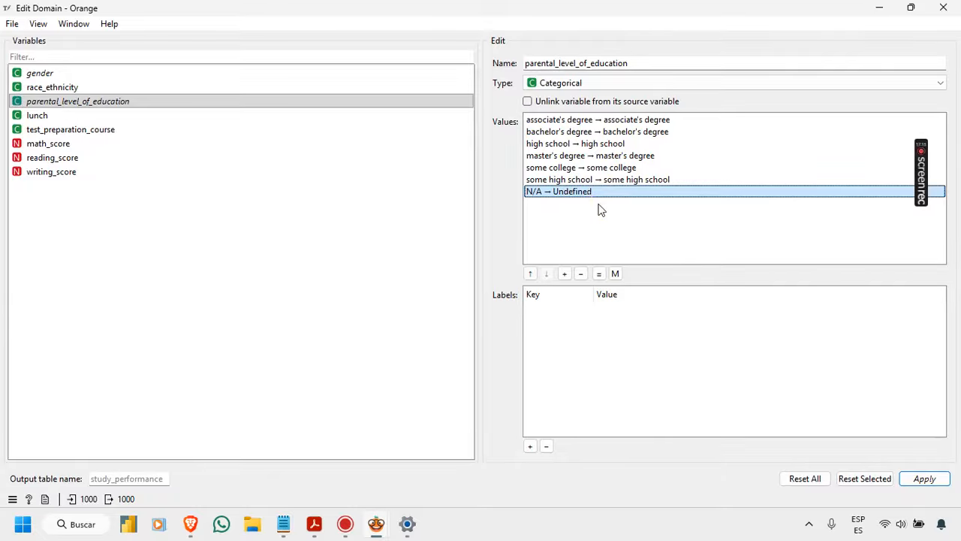
# Step: Rename the N/A value of lunch to Undefined, and check the values of test_preparation_course
pyautogui.click(59, 119)
pyautogui.doubleClick(536, 143)
pyautogui.write('Undefined')
pyautogui.press('Return')
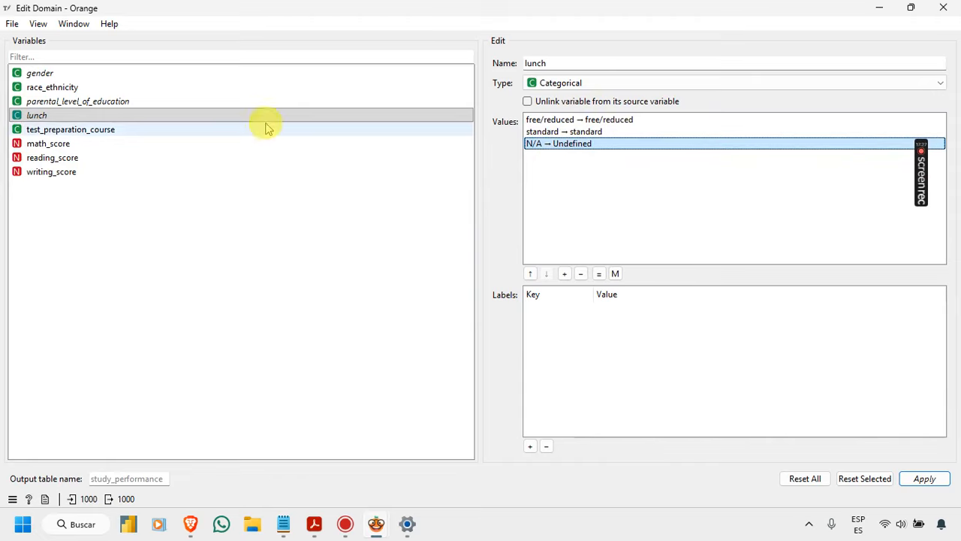
pyautogui.click(103, 134)
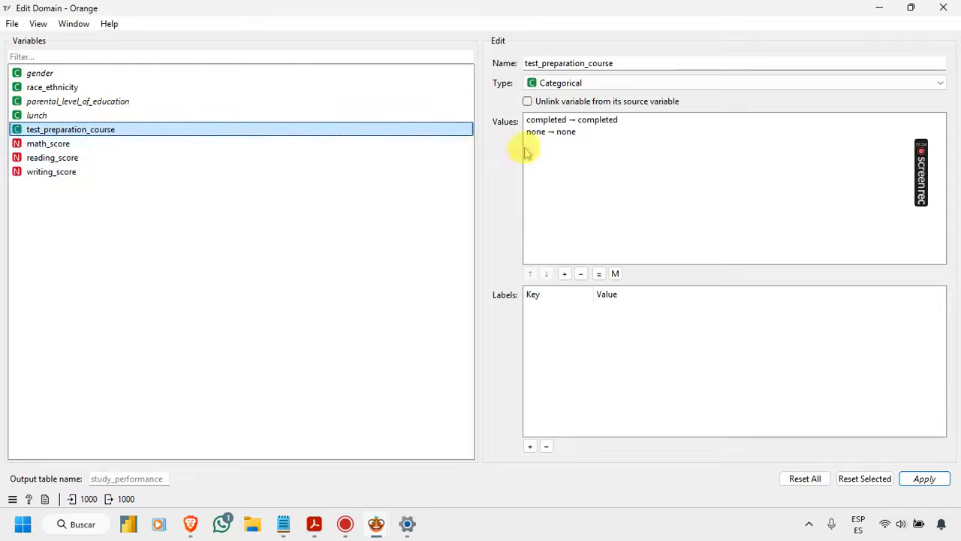
pyautogui.click(564, 133)
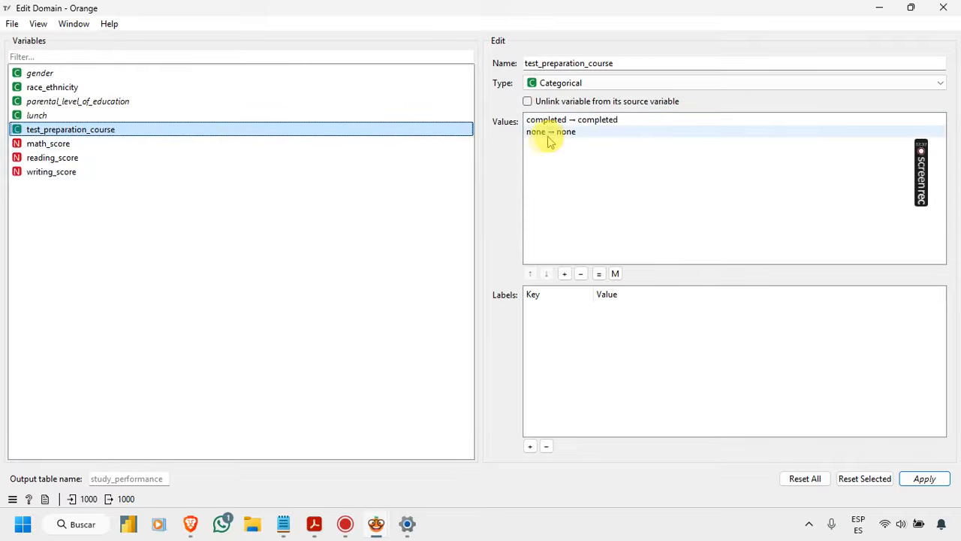
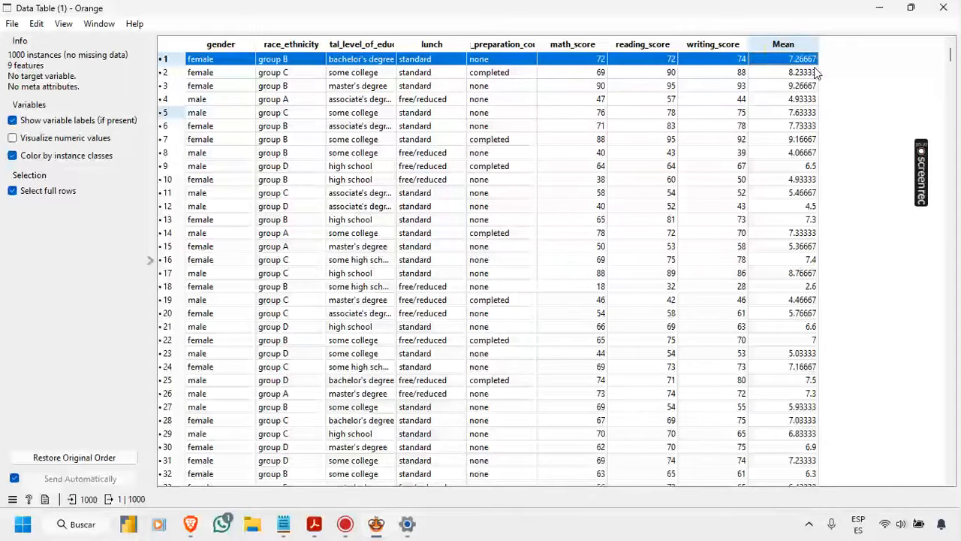
# Step: Sort the data table by the Mean column in descending and ascending order to inspect the highest and lowest averages
pyautogui.click(784, 45)
pyautogui.click(785, 47)
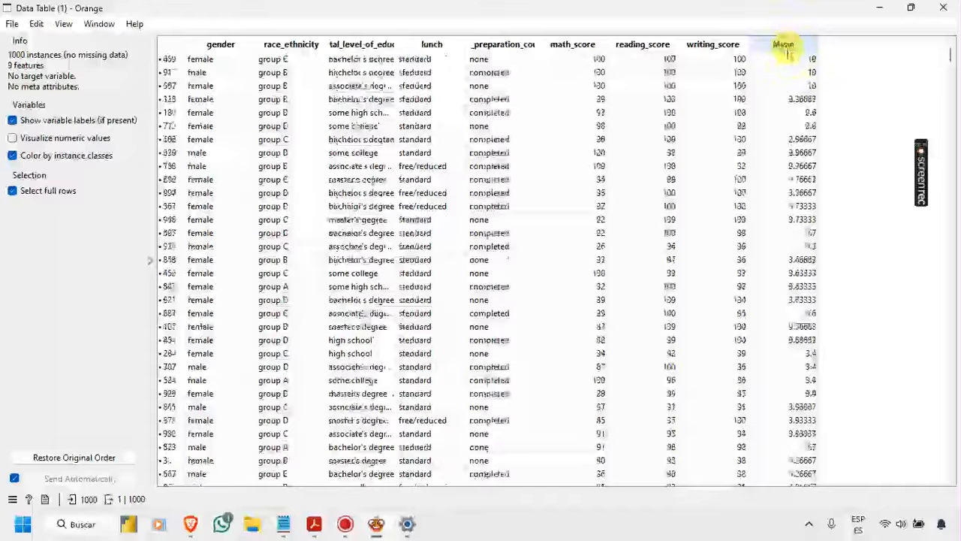
pyautogui.click(786, 47)
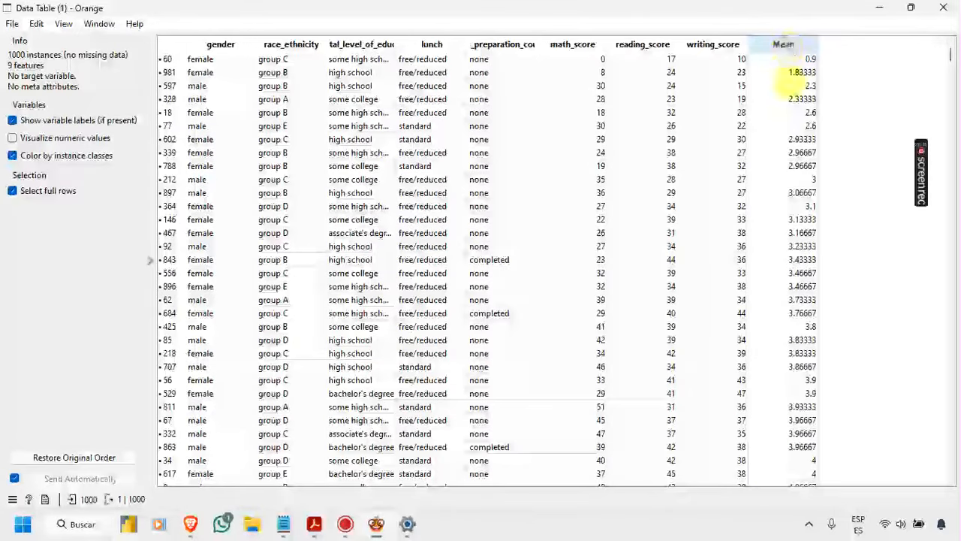
# Step: Switch to the Brave browser and search in a new tab for "escala de notas + ministerio de educacion ecuador"
pyautogui.click(190, 523)
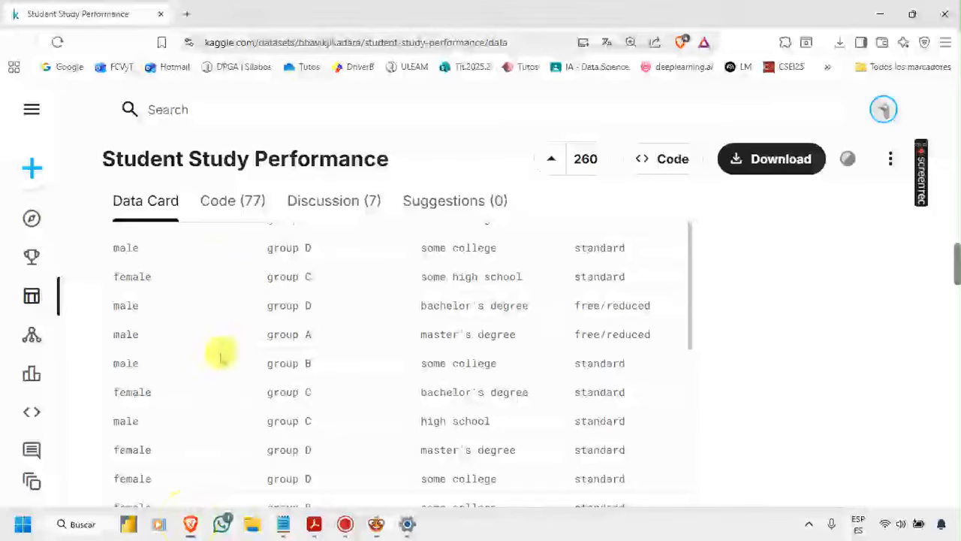
pyautogui.click(188, 13)
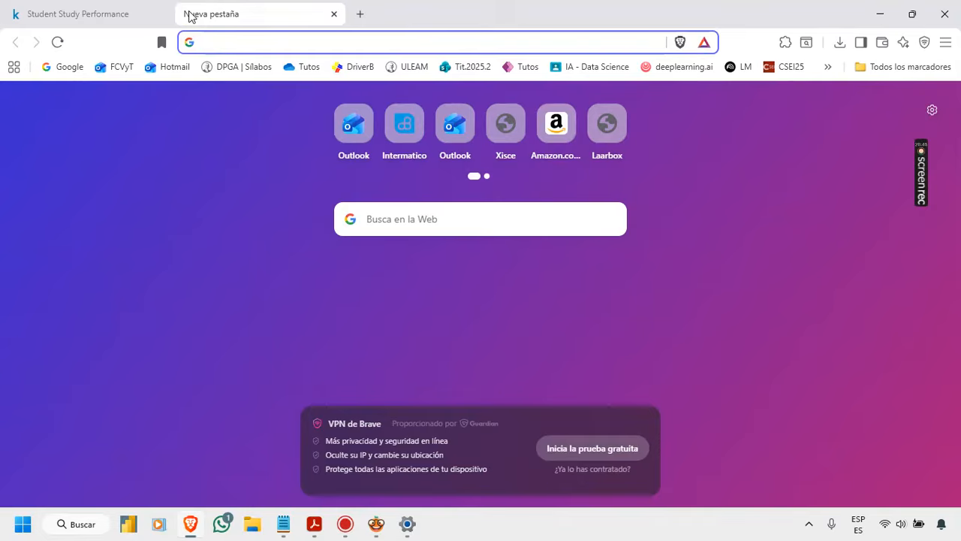
pyautogui.write('esc')
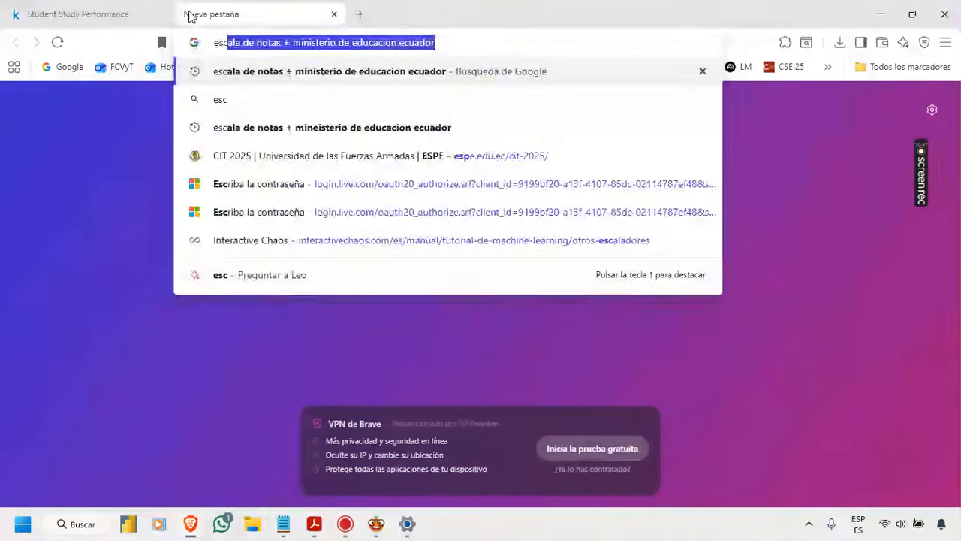
pyautogui.press('Return')
pyautogui.click(293, 252)
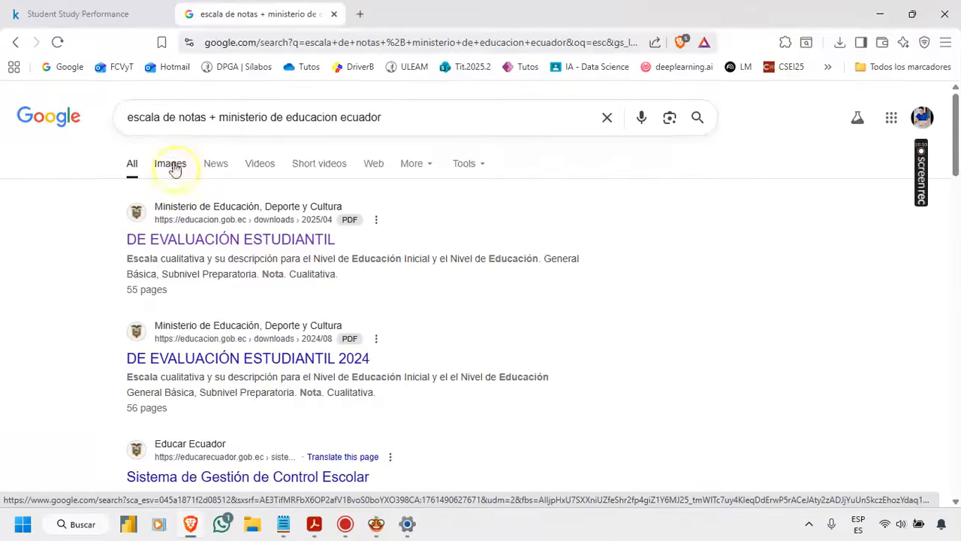
# Step: Browse the image results and enlarge the quantitative and qualitative grading scale from the Instituto Nacional de Evaluación Educativa
pyautogui.click(172, 165)
pyautogui.scroll(-2, 372, 232)
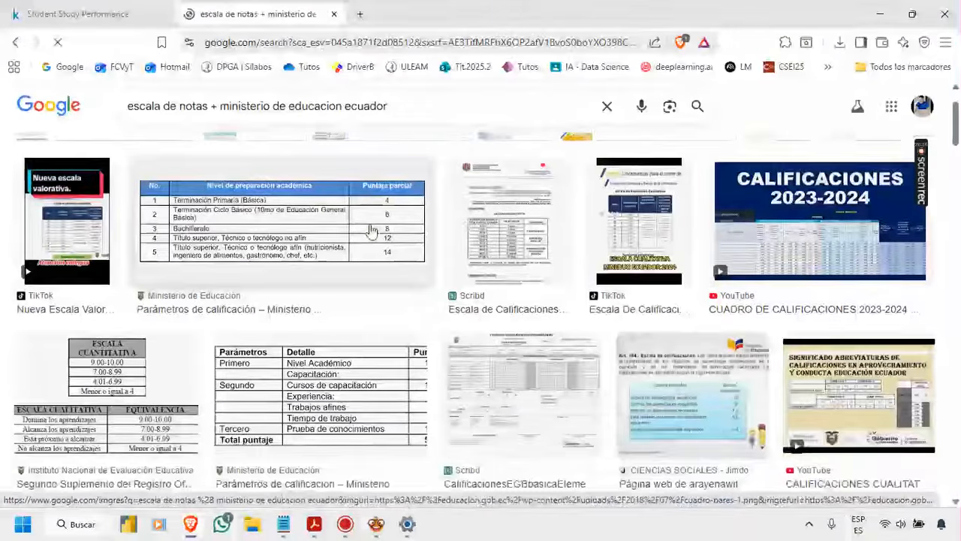
pyautogui.scroll(-1, 372, 231)
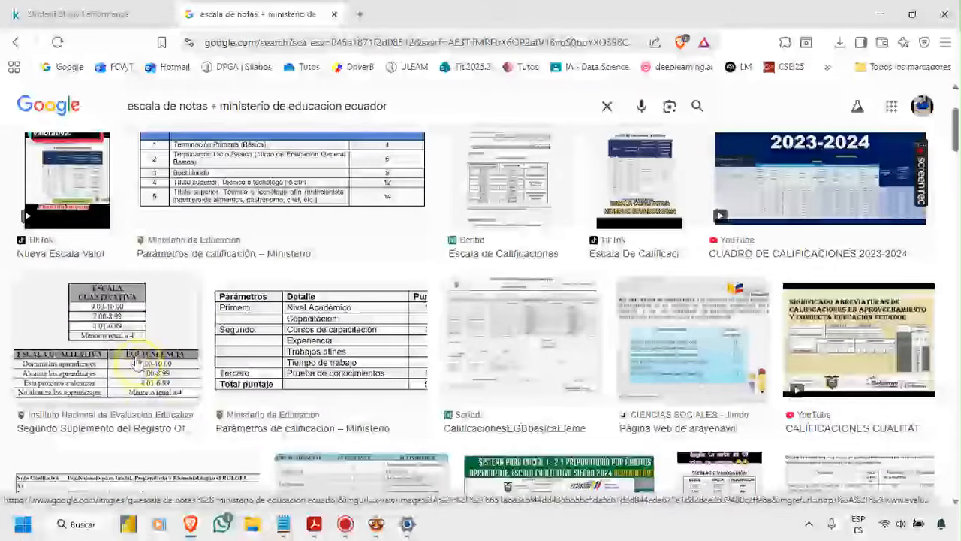
pyautogui.click(159, 341)
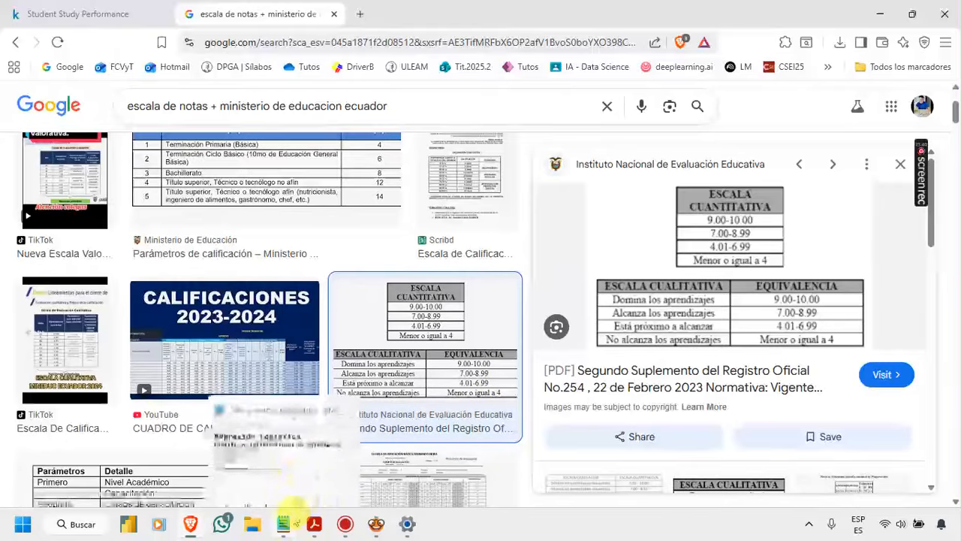
# Step: Switch to Notepad and add the syntax line "ValorVerdadero if Condición else ValorFalso" above the Mean classification expression
pyautogui.moveTo(284, 523)
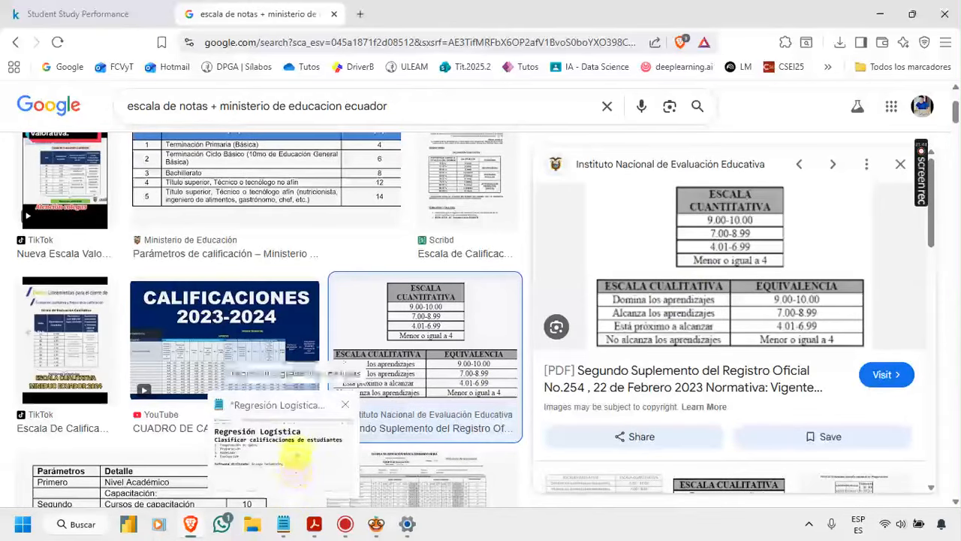
pyautogui.click(297, 456)
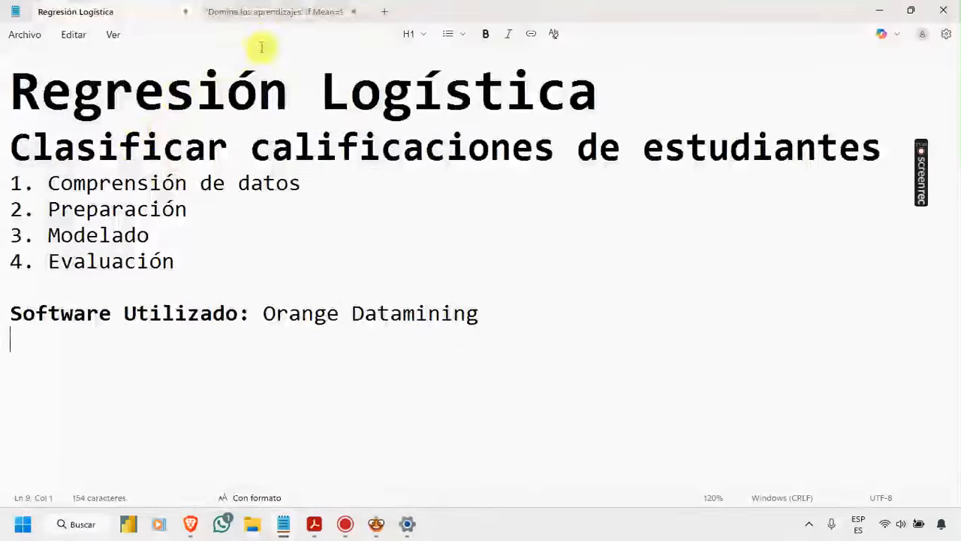
pyautogui.click(275, 11)
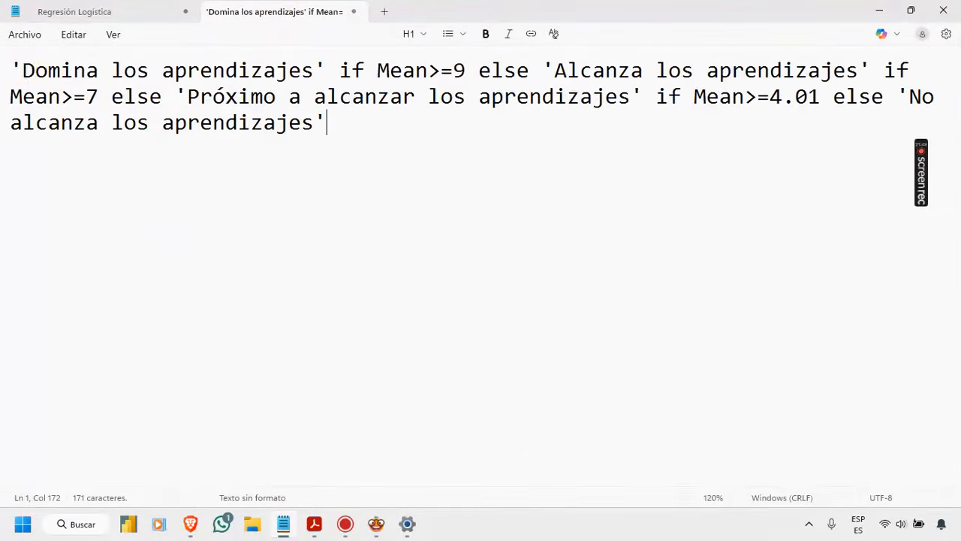
pyautogui.click(16, 65)
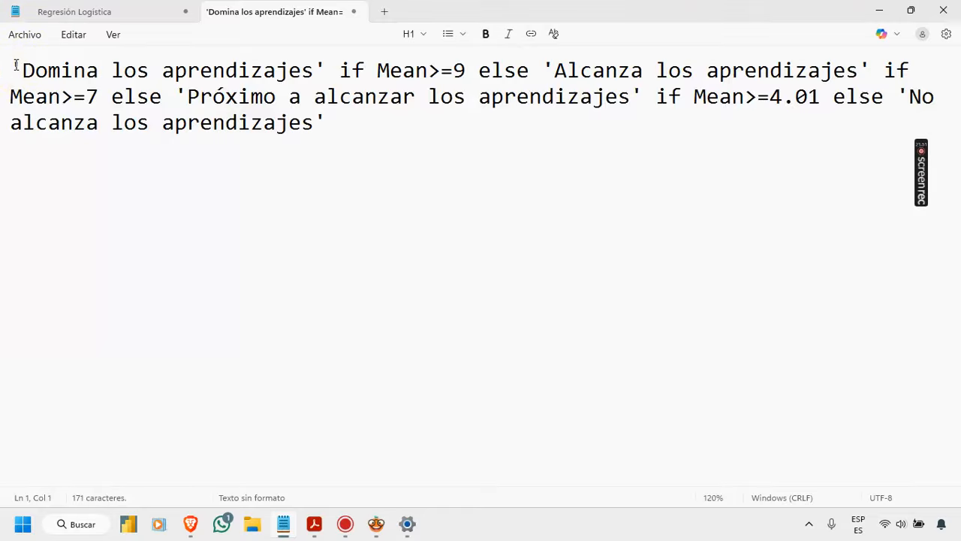
pyautogui.press('Return')
pyautogui.press('Up')
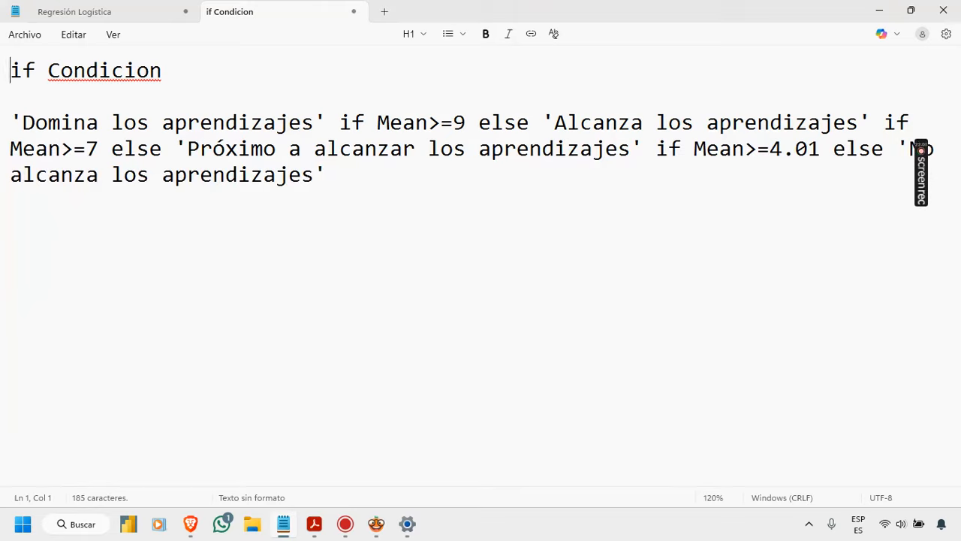
pyautogui.write('ValorV')
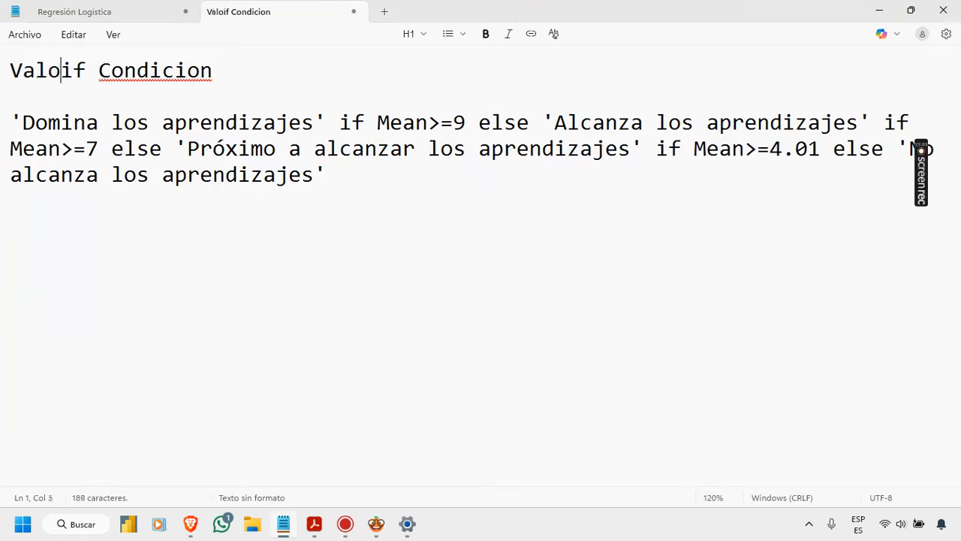
pyautogui.write('erdaderp')
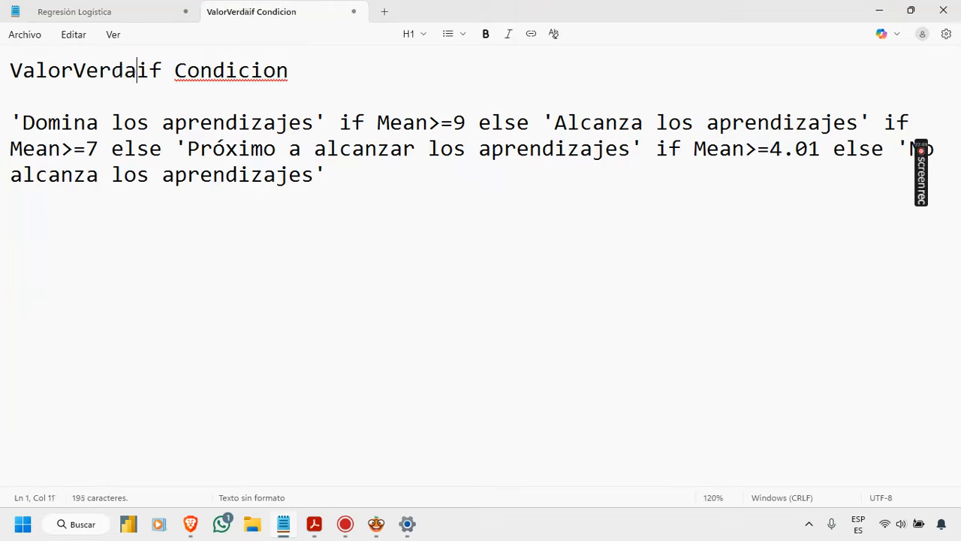
pyautogui.press('BackSpace')
pyautogui.write('o')
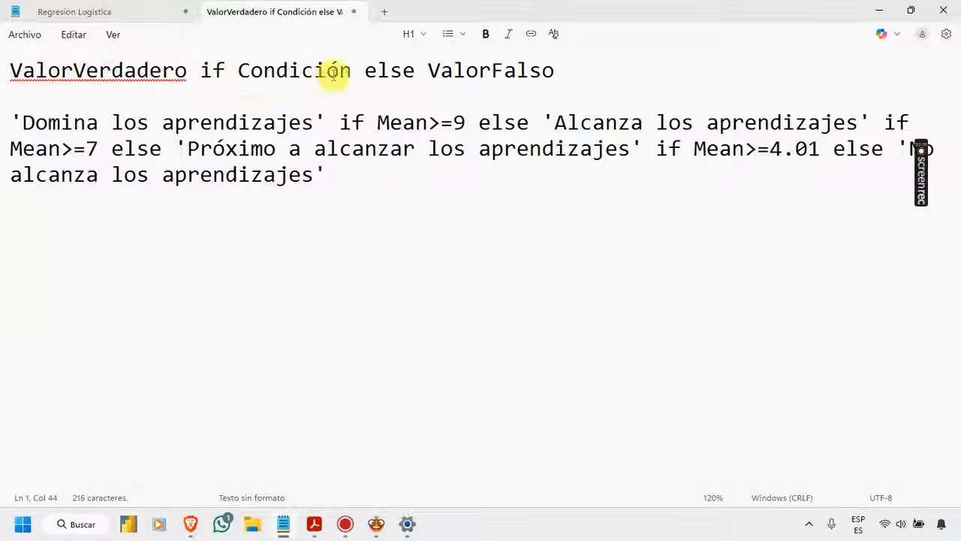
# Step: Make "if Condición" bold and italicize "ValorVerdadero" and "ValorFalso" in the syntax line
pyautogui.moveTo(352, 70); pyautogui.dragTo(200, 71)
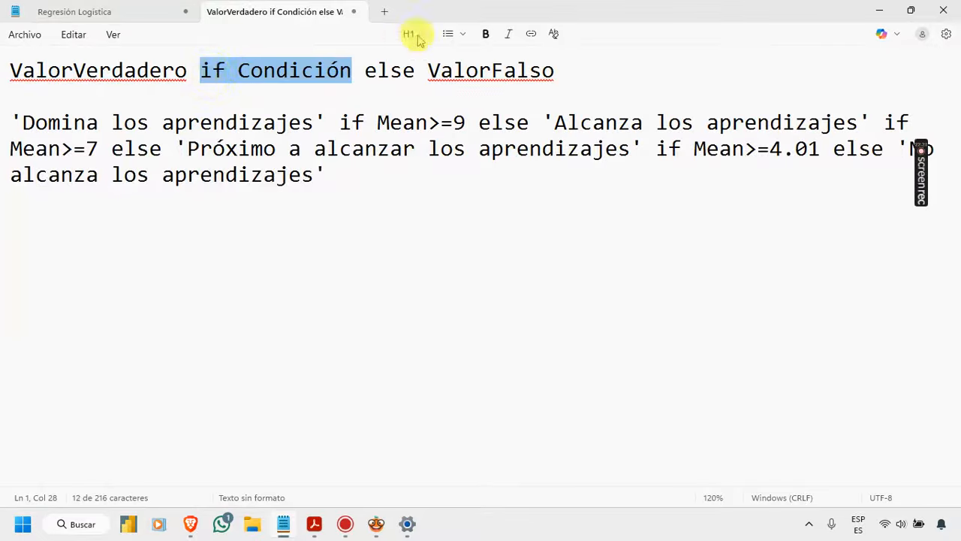
pyautogui.click(486, 34)
pyautogui.moveTo(191, 70); pyautogui.dragTo(6, 69)
pyautogui.click(508, 34)
pyautogui.moveTo(556, 71); pyautogui.dragTo(425, 72)
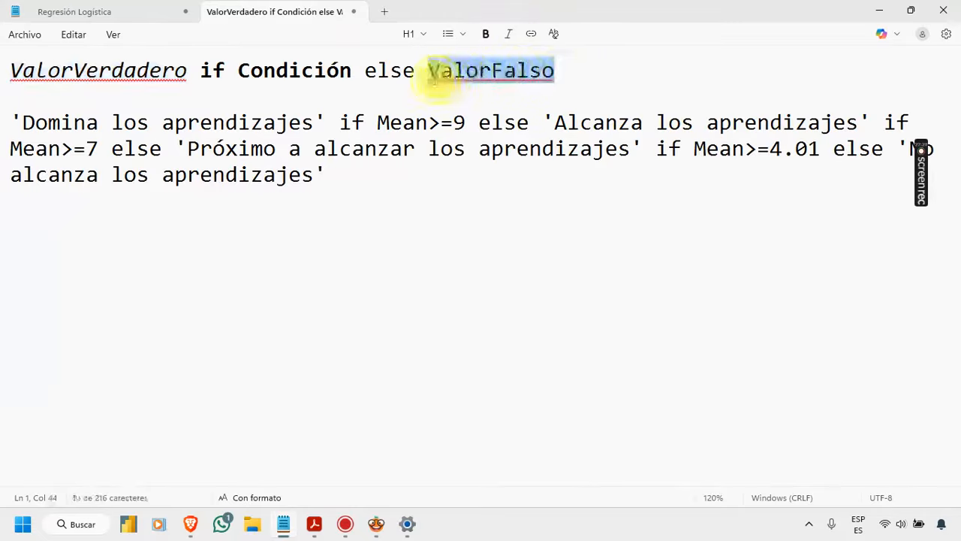
pyautogui.click(508, 34)
pyautogui.click(590, 66)
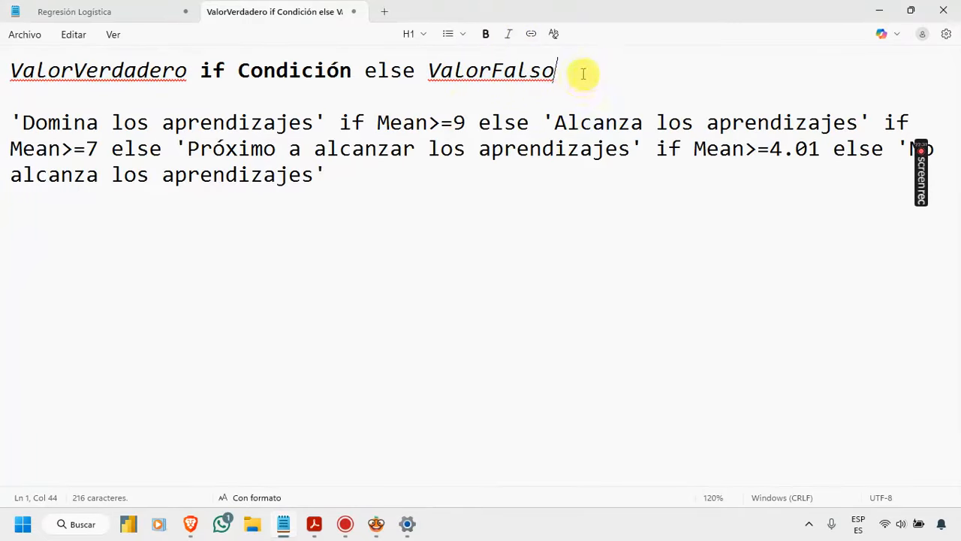
# Step: Compare the syntax line with the nested Mean expression, examining its conditions and zooming the text out to 60%
pyautogui.moveTo(557, 70); pyautogui.dragTo(9, 75)
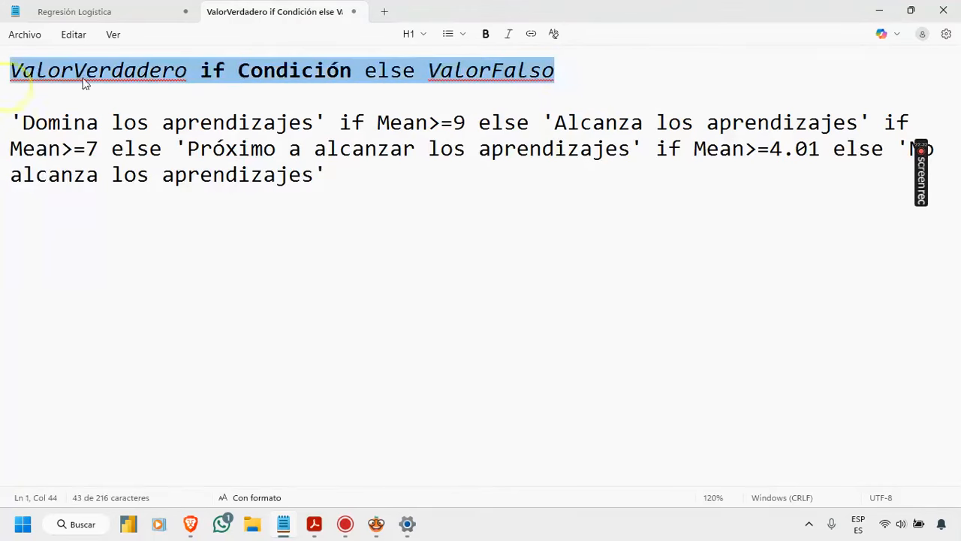
pyautogui.click(228, 101)
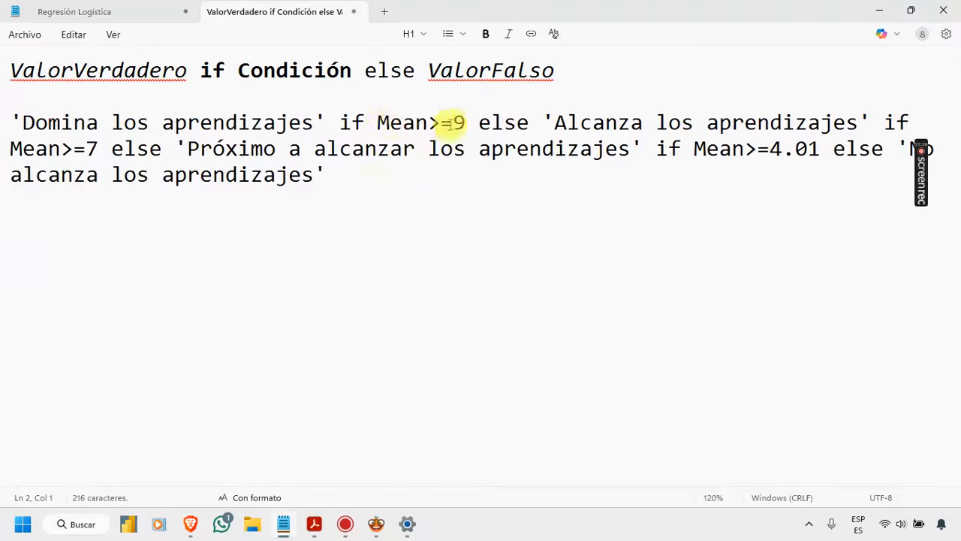
pyautogui.moveTo(471, 122); pyautogui.dragTo(342, 125)
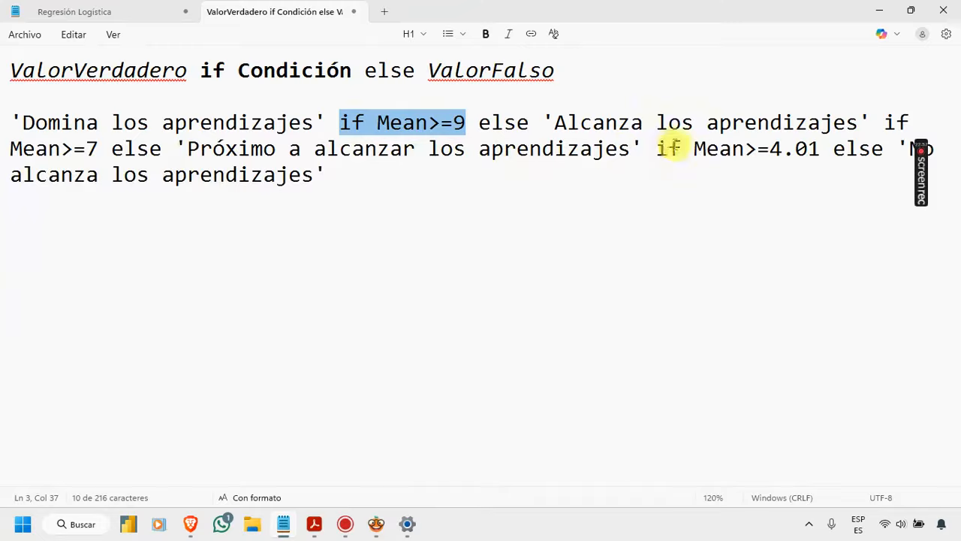
pyautogui.click(179, 148)
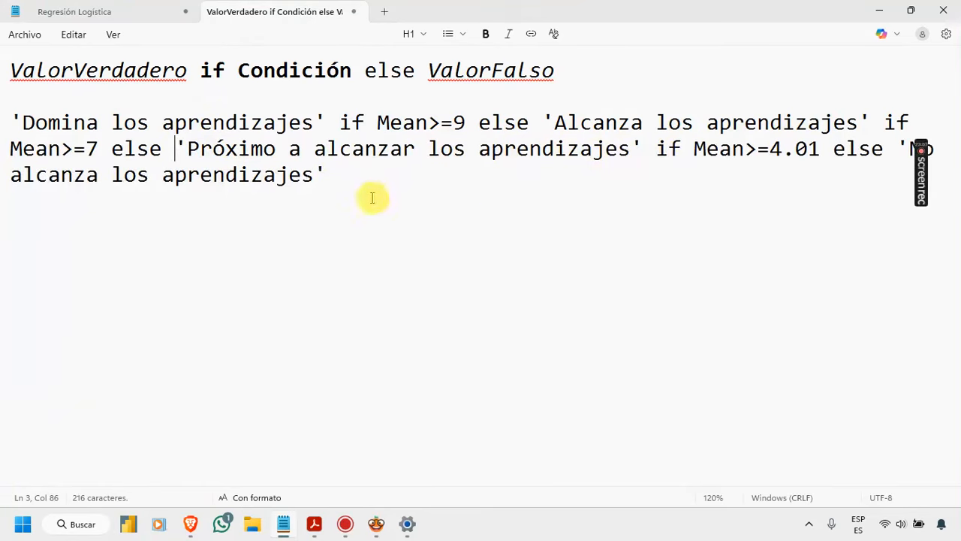
pyautogui.keyDown('ctrl'); pyautogui.scroll(1, 370, 198); pyautogui.keyUp('ctrl')
pyautogui.keyDown('ctrl'); pyautogui.scroll(-5, 371, 198); pyautogui.keyUp('ctrl')
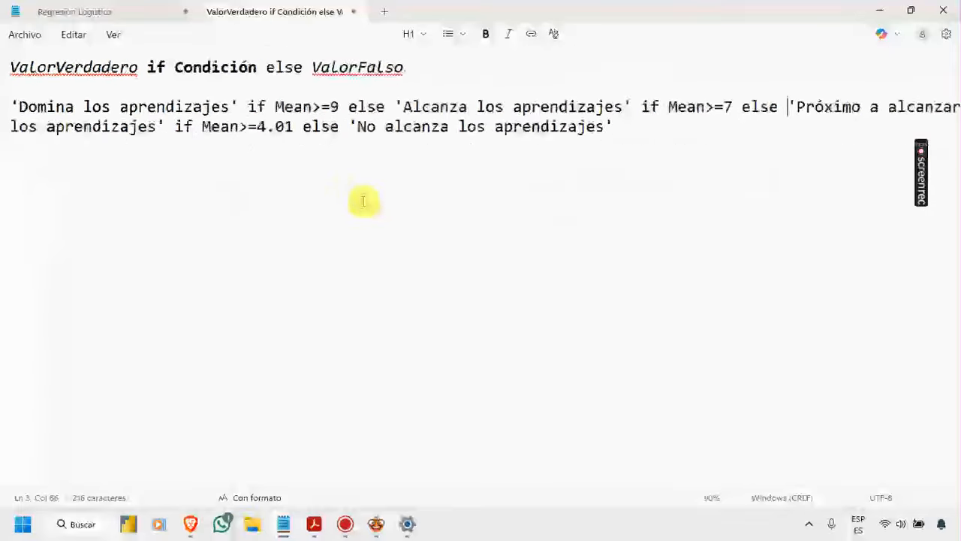
pyautogui.keyDown('ctrl'); pyautogui.scroll(-2, 363, 201); pyautogui.keyUp('ctrl')
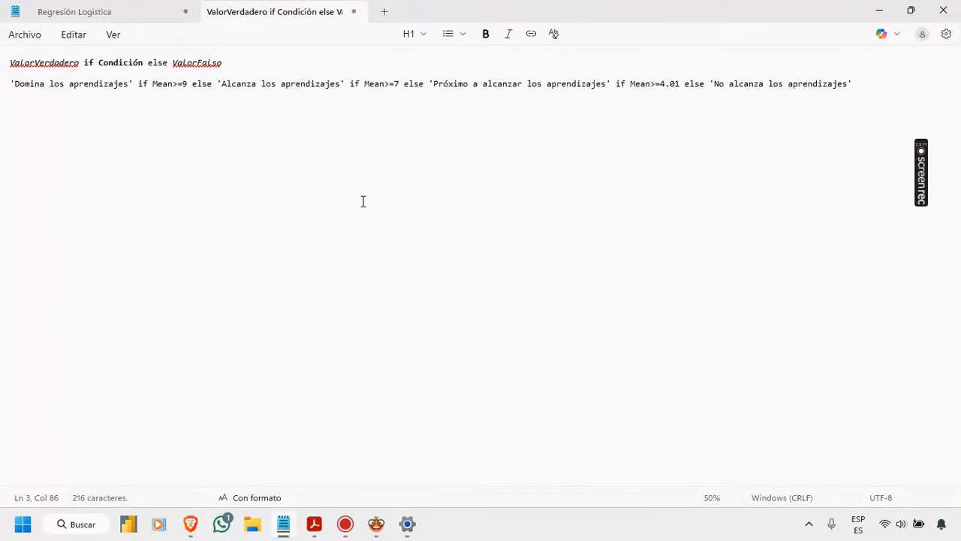
pyautogui.keyDown('ctrl'); pyautogui.scroll(1, 363, 201); pyautogui.keyUp('ctrl')
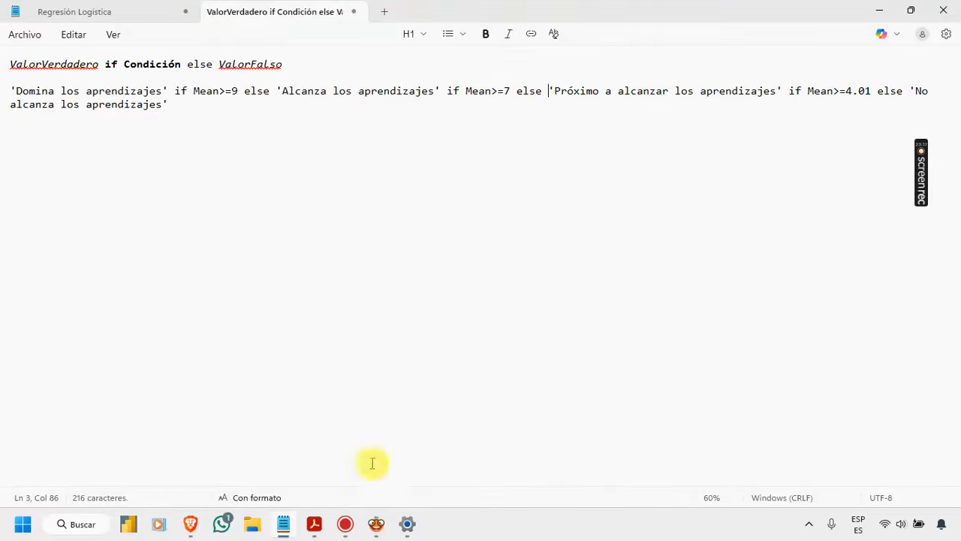
# Step: Switch to Orange, open the Formula widget and check the Mean definition and the features available to it
pyautogui.moveTo(377, 524)
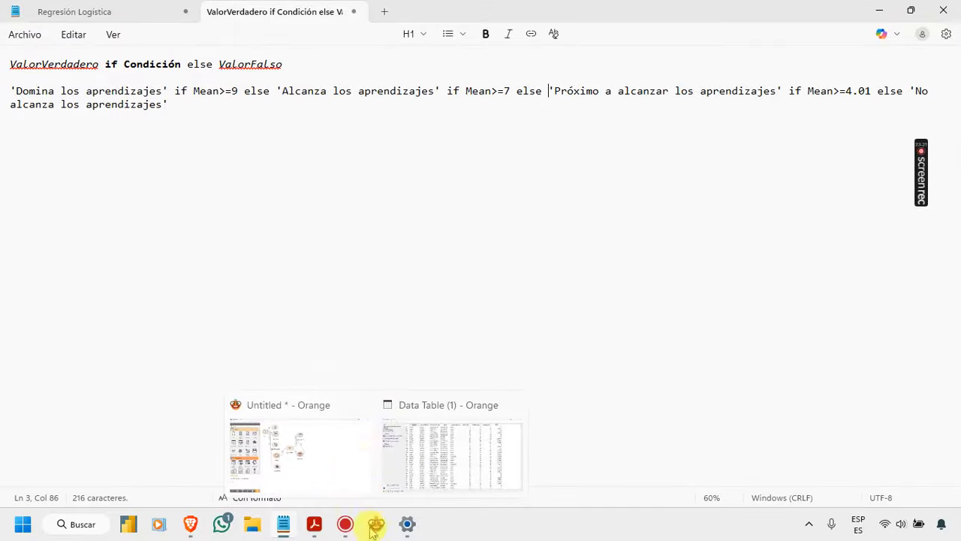
pyautogui.click(338, 475)
pyautogui.doubleClick(480, 265)
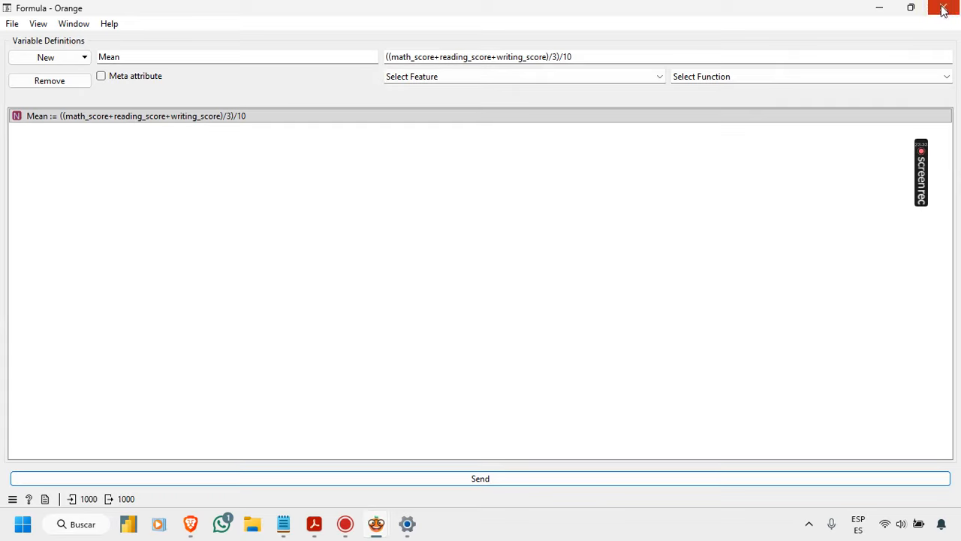
pyautogui.click(32, 118)
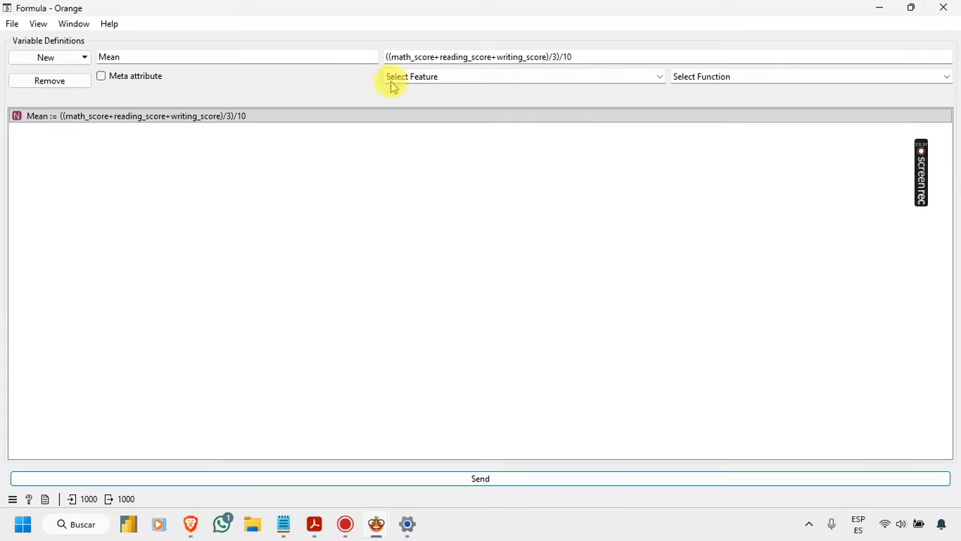
pyautogui.click(459, 76)
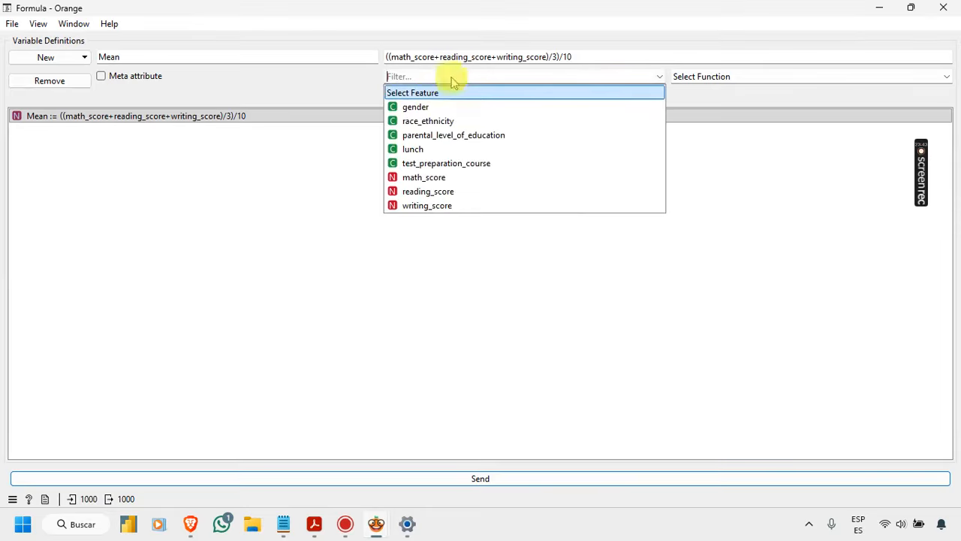
pyautogui.click(315, 90)
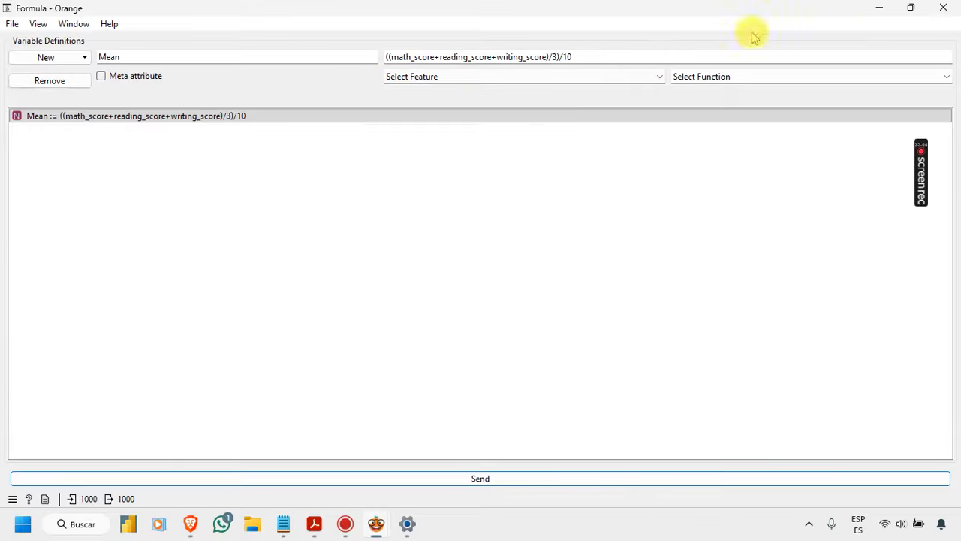
pyautogui.click(942, 9)
# Step: Rearrange the workflow so the Formula widget sits close beside Edit Domain, below Data Table (1)
pyautogui.moveTo(480, 247); pyautogui.dragTo(484, 218)
pyautogui.moveTo(409, 207); pyautogui.dragTo(392, 228)
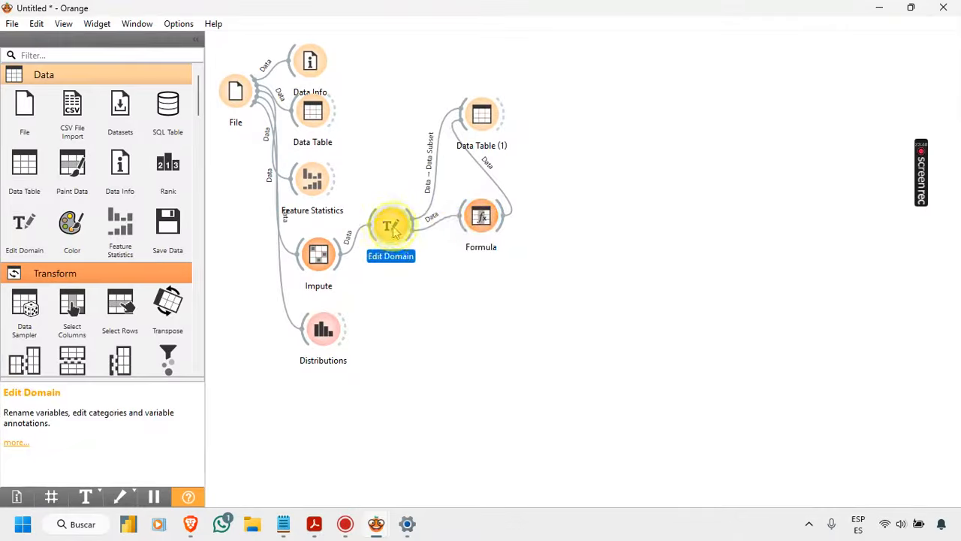
pyautogui.moveTo(482, 221); pyautogui.dragTo(460, 233)
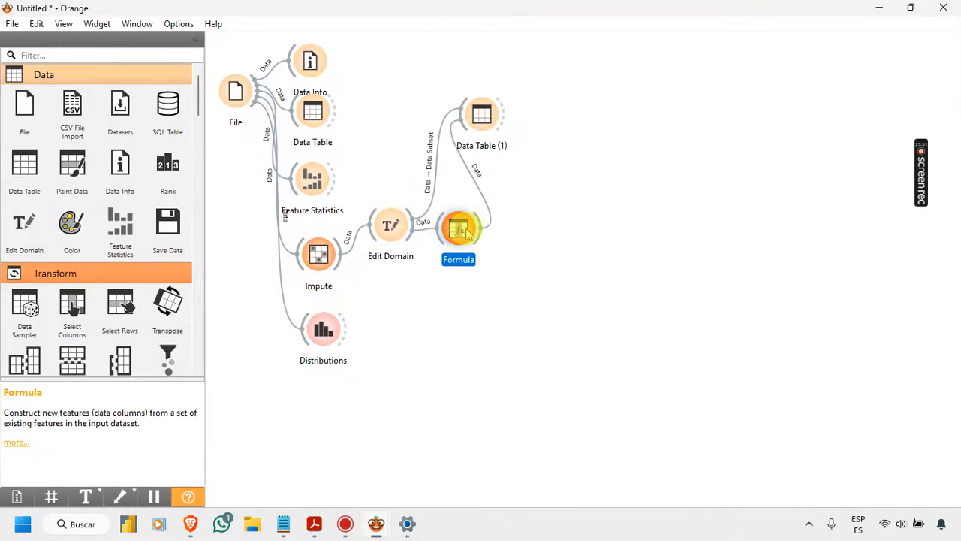
# Step: Rename the Formula widget next to Edit Domain as "Formula para promedios sobre 10"
pyautogui.rightClick(463, 231)
pyautogui.click(501, 257)
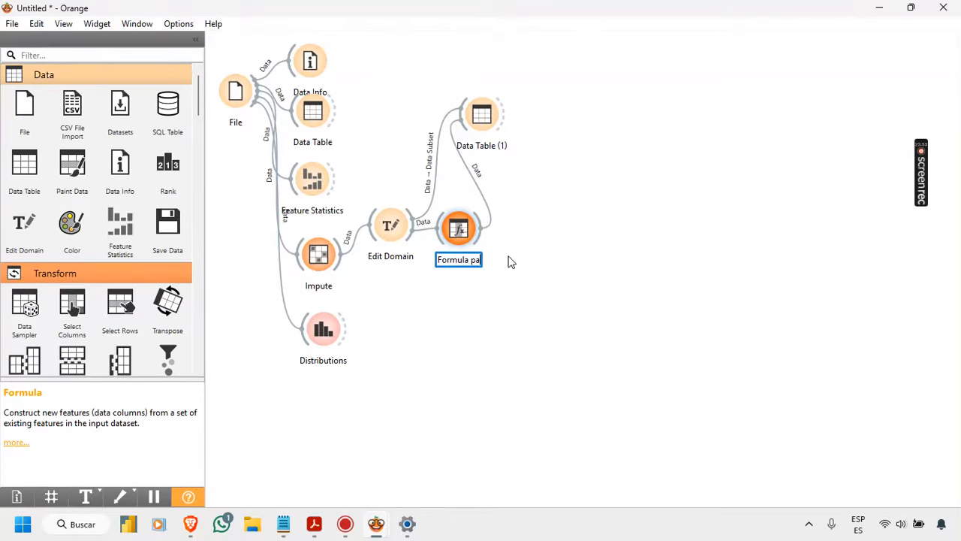
pyautogui.write('Formula para promedios')
pyautogui.press('Return')
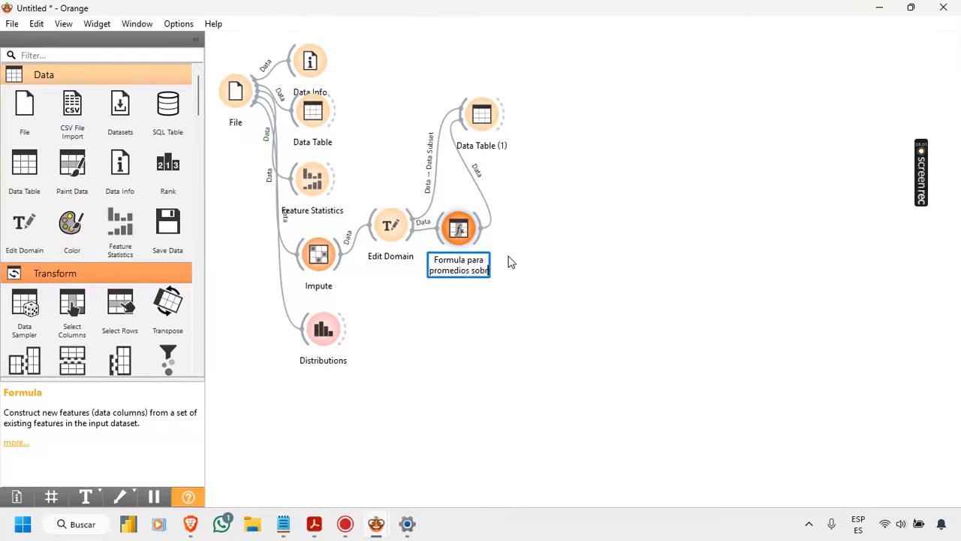
pyautogui.click(538, 241)
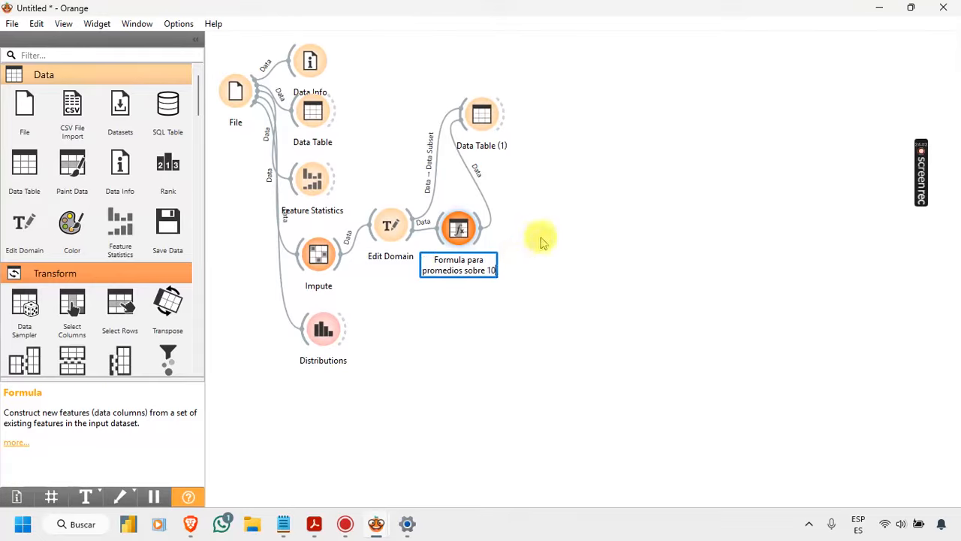
# Step: Add a second Formula widget fed by "Formula para promedios sobre 10" and name it "Formula para categorizar las notas"
pyautogui.moveTo(485, 236); pyautogui.dragTo(519, 236)
pyautogui.click(539, 223)
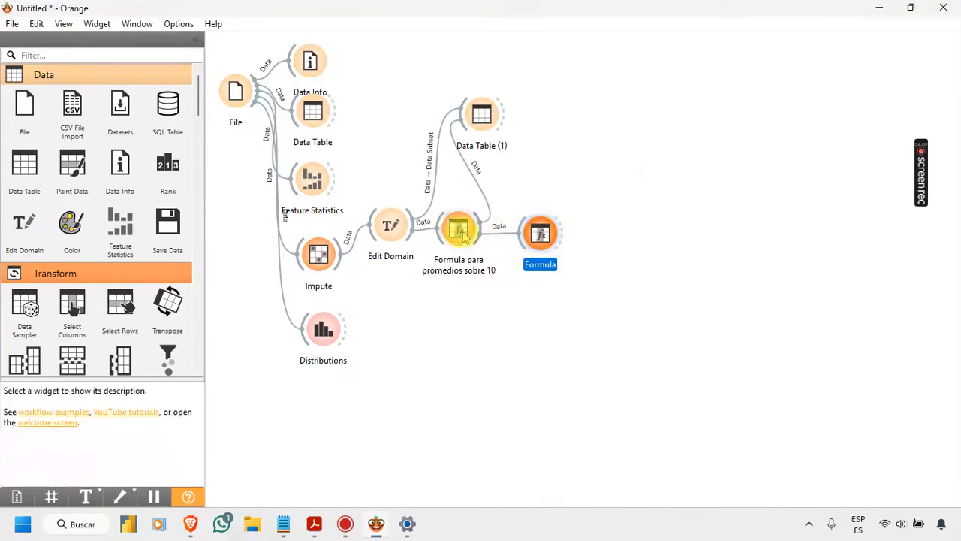
pyautogui.rightClick(541, 235)
pyautogui.click(580, 260)
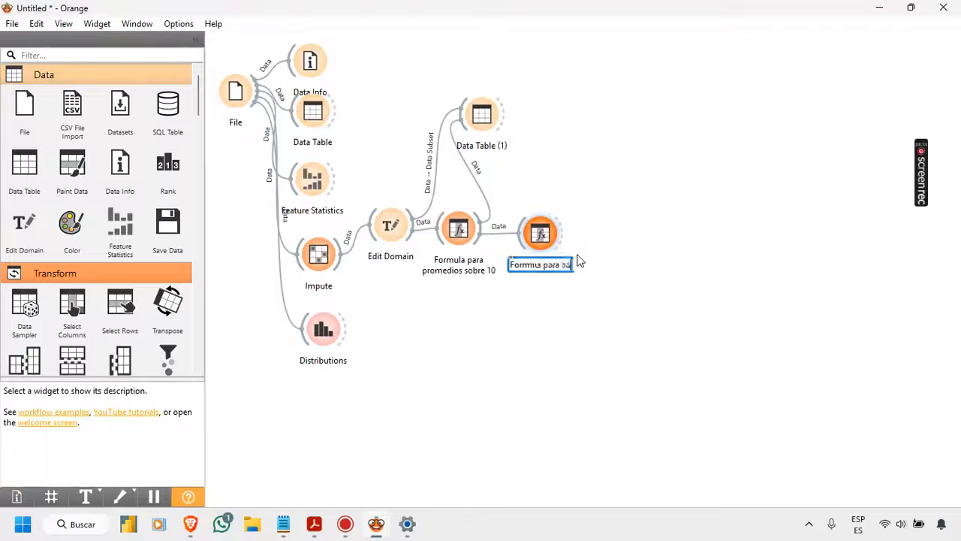
pyautogui.write('Formula para categorizar las notas')
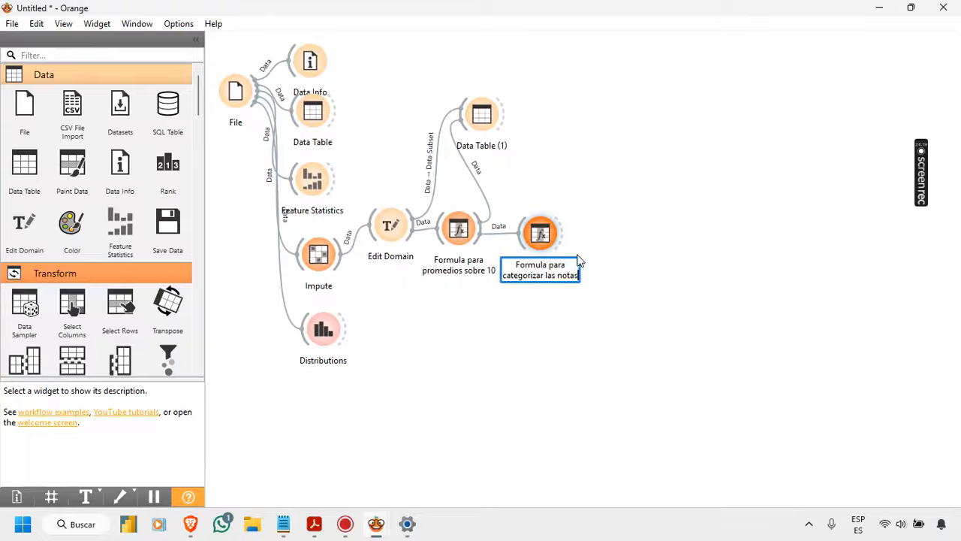
pyautogui.press('Return')
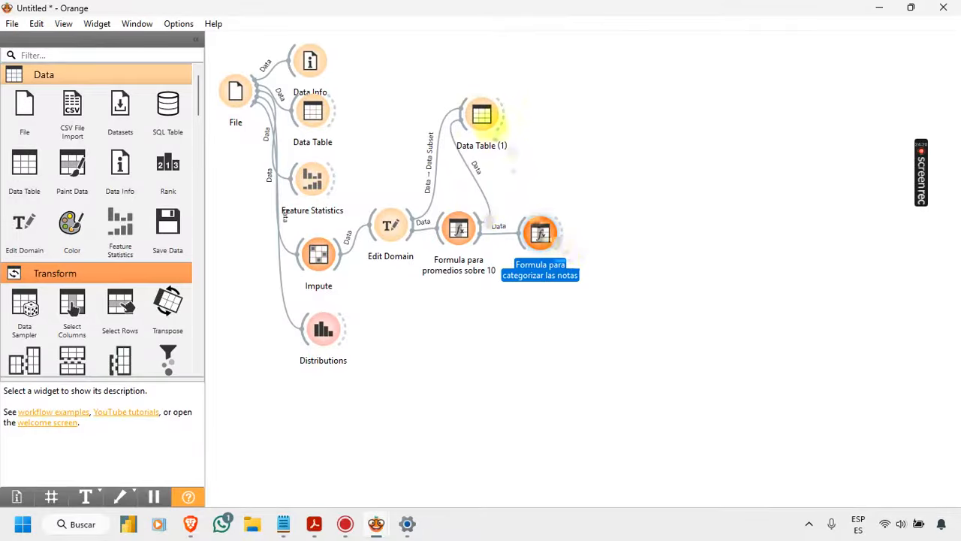
# Step: Feed Data Table (1) from "Formula para categorizar las notas" and remove its Data Subset link from Edit Domain
pyautogui.moveTo(566, 231); pyautogui.dragTo(473, 111)
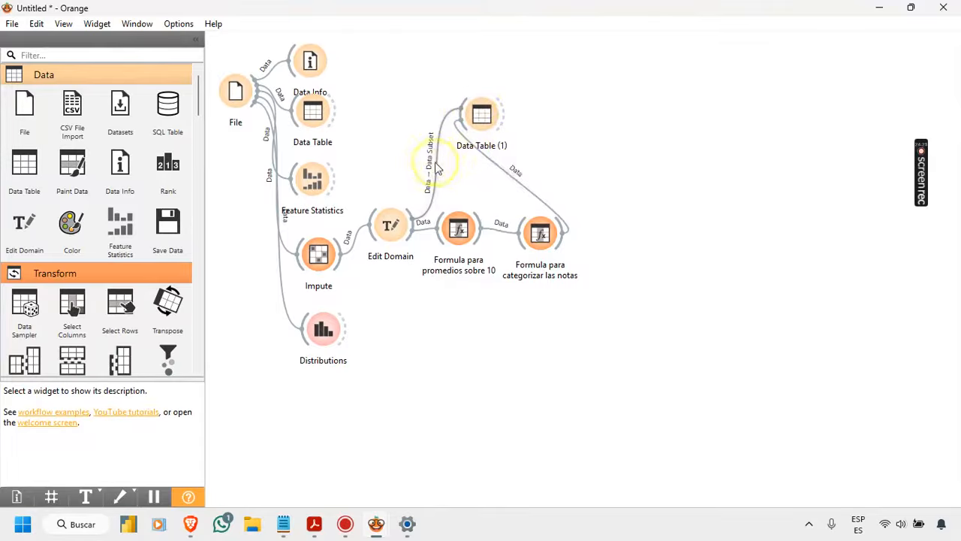
pyautogui.rightClick(439, 166)
pyautogui.click(469, 214)
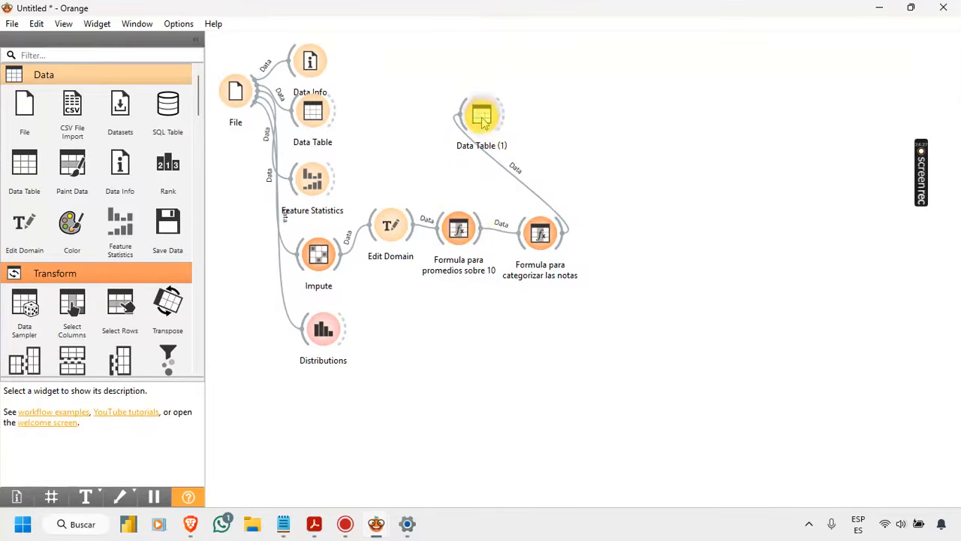
# Step: Rename the Data Table (1) widget as "Data Table"
pyautogui.rightClick(483, 122)
pyautogui.click(508, 145)
pyautogui.click(497, 148)
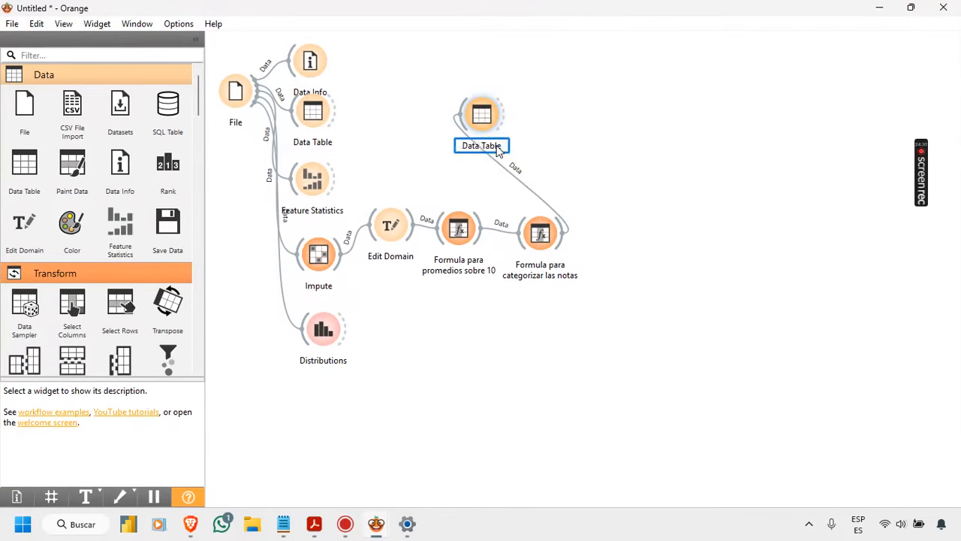
# Step: In "Formula para categorizar las notas", create a new categorical variable named "Scale"
pyautogui.doubleClick(537, 231)
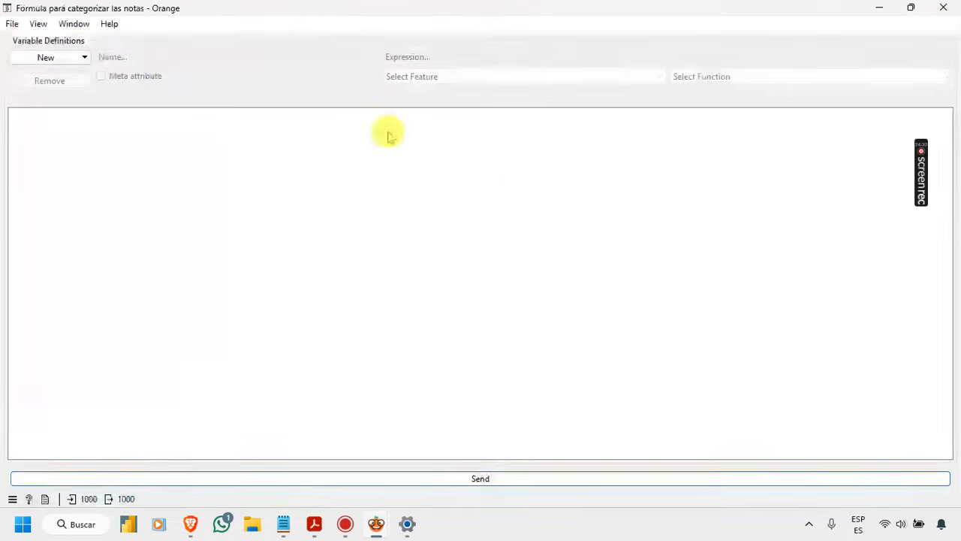
pyautogui.click(57, 58)
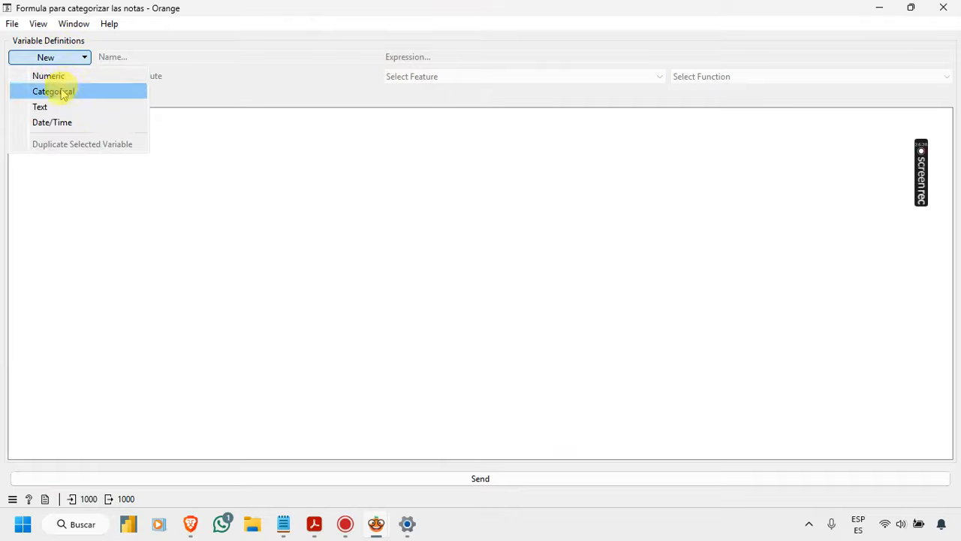
pyautogui.click(63, 93)
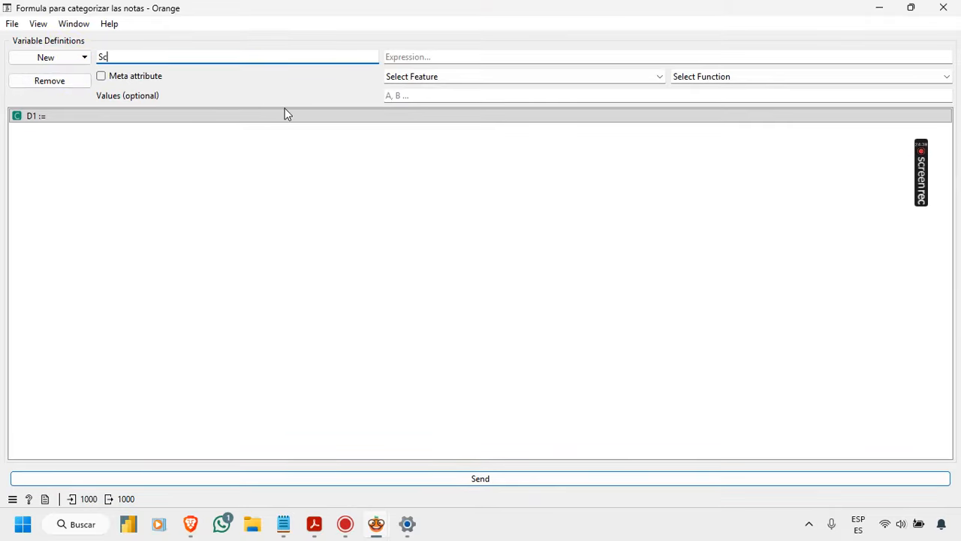
pyautogui.write('Scale')
pyautogui.click(453, 59)
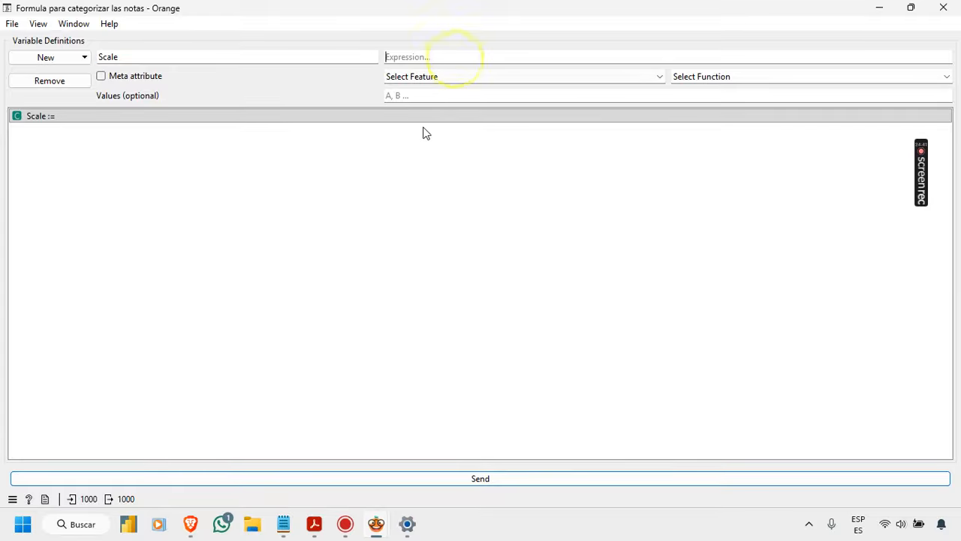
# Step: Switch to the Brave browser and close the Google results tab for the Ecuadorian grading scale
pyautogui.click(283, 528)
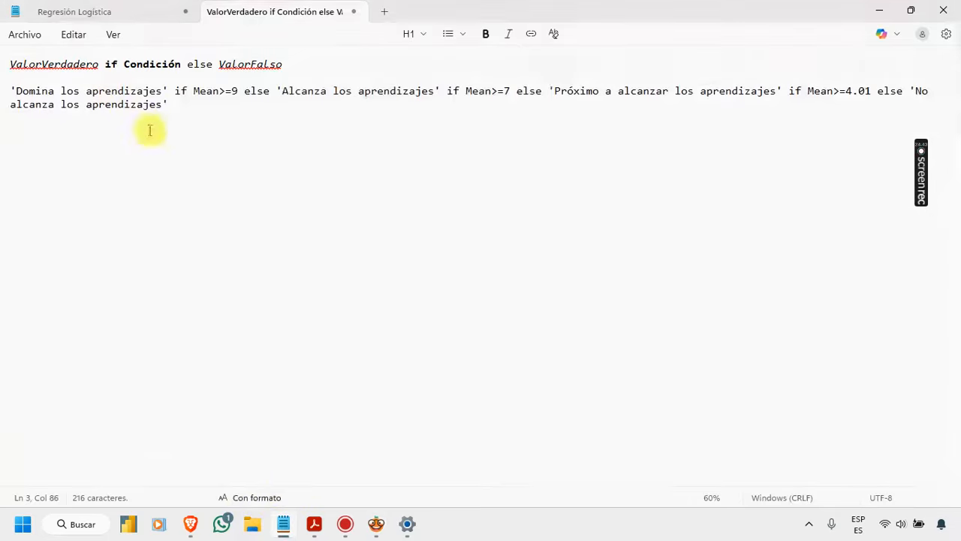
pyautogui.click(192, 528)
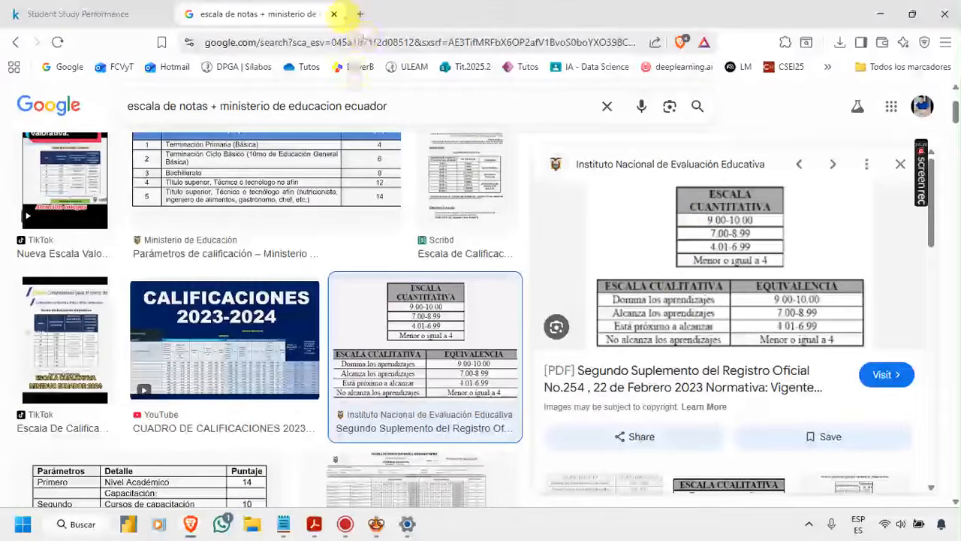
pyautogui.click(334, 14)
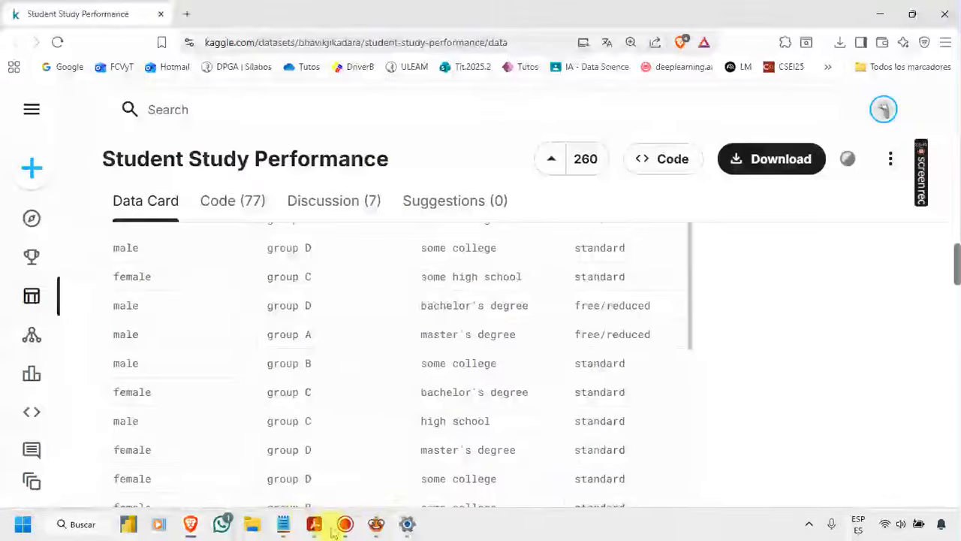
# Step: Copy the nested Mean expression from Notepad into Scale's expression in Orange and send it
pyautogui.click(284, 524)
pyautogui.moveTo(170, 106); pyautogui.dragTo(10, 91)
pyautogui.hotkey('ctrl', 'c')
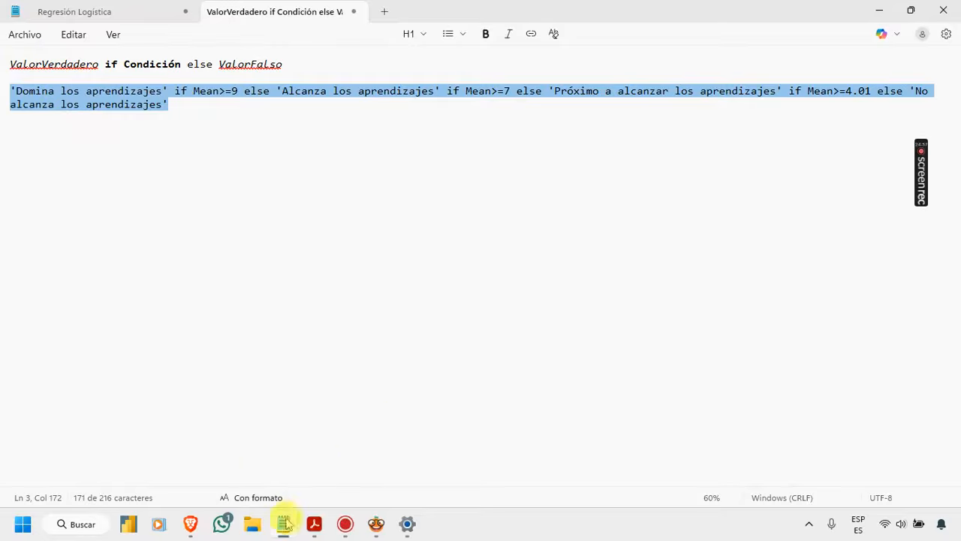
pyautogui.moveTo(378, 528)
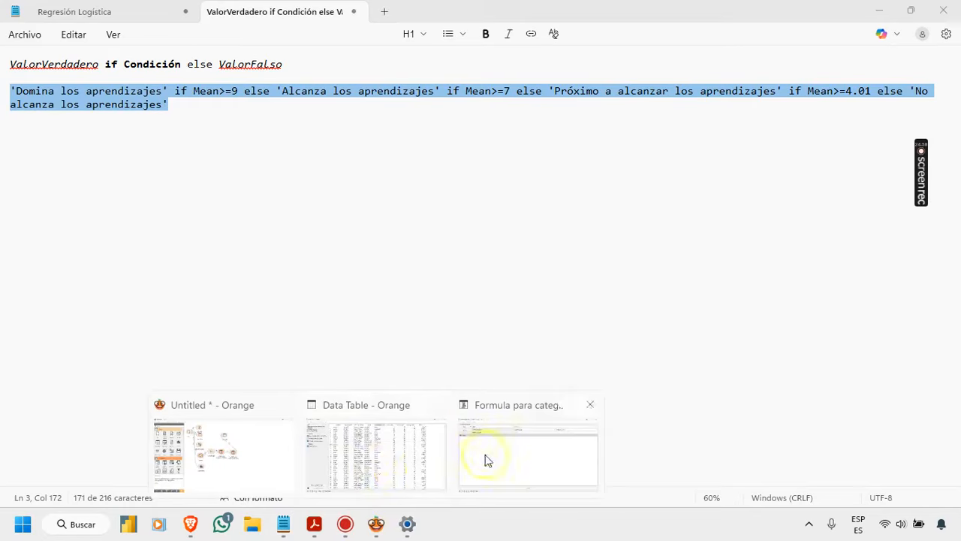
pyautogui.click(489, 459)
pyautogui.hotkey('ctrl', 'v')
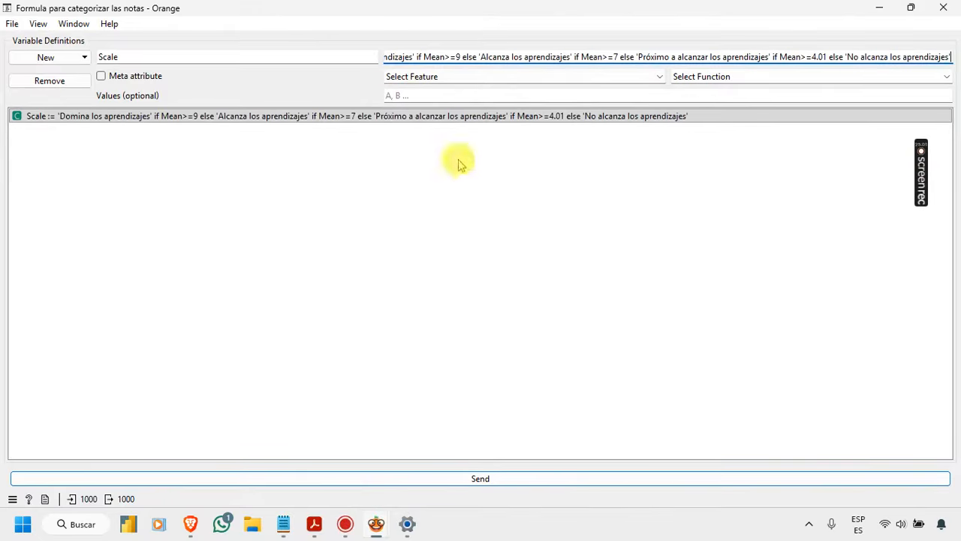
pyautogui.click(481, 478)
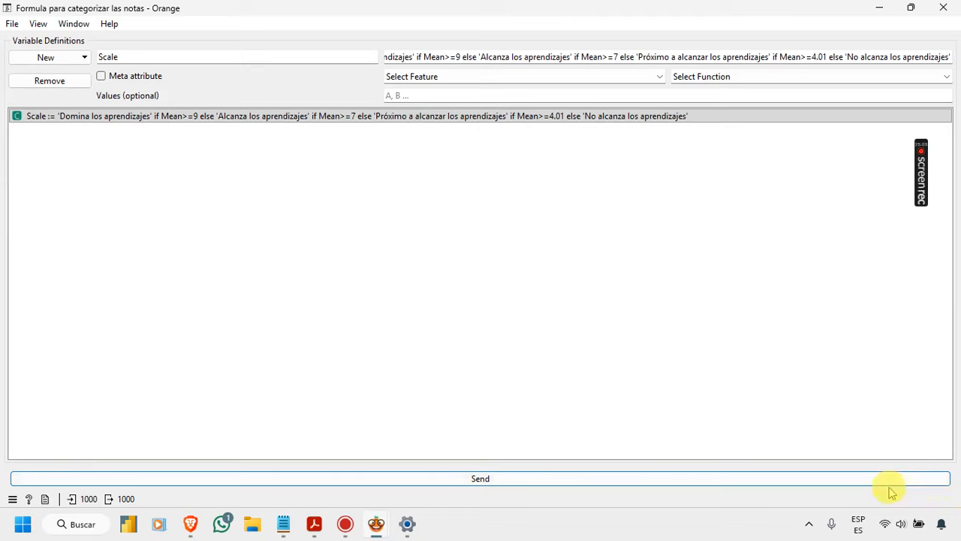
pyautogui.click(591, 59)
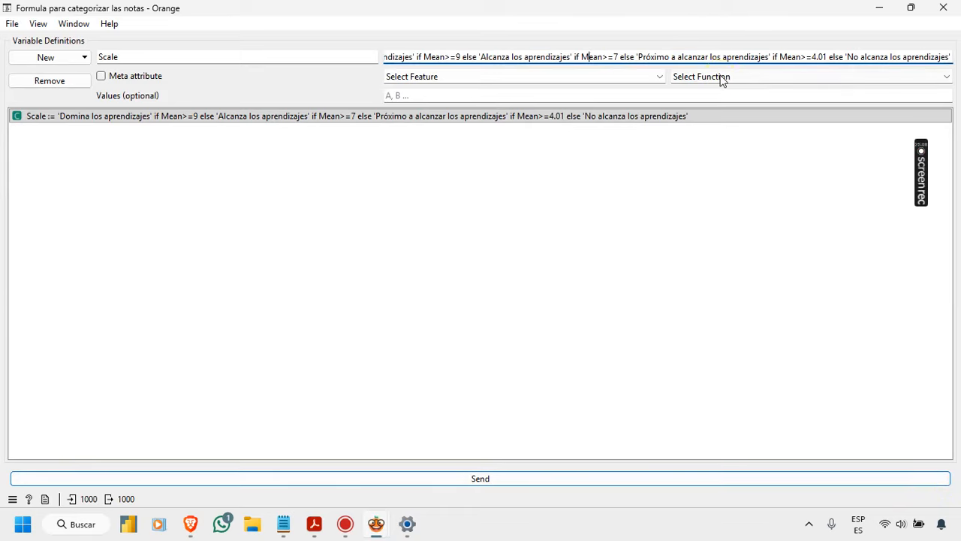
pyautogui.press('Home')
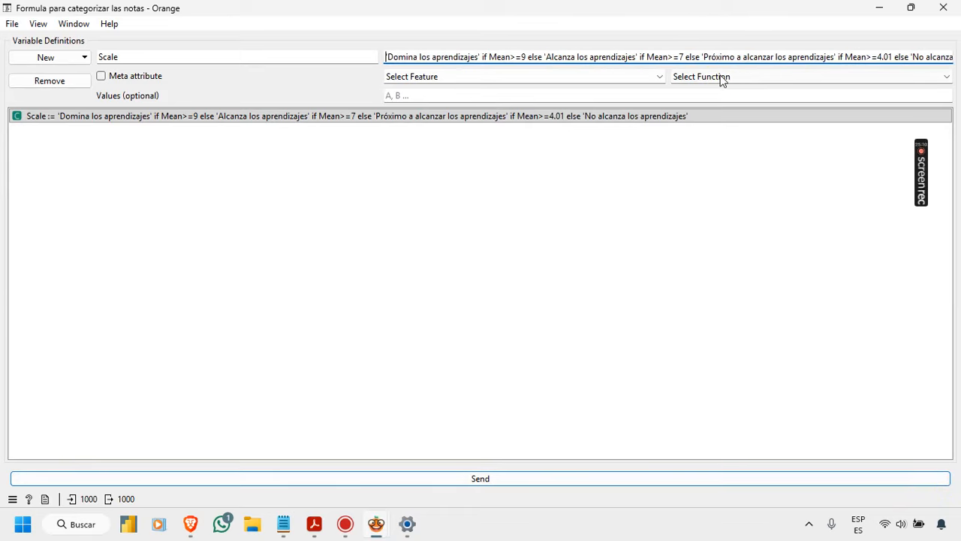
# Step: In Notepad, insert a line break before "if Mean>=4.01" and select the whole two-line expression for copying
pyautogui.click(285, 524)
pyautogui.click(353, 165)
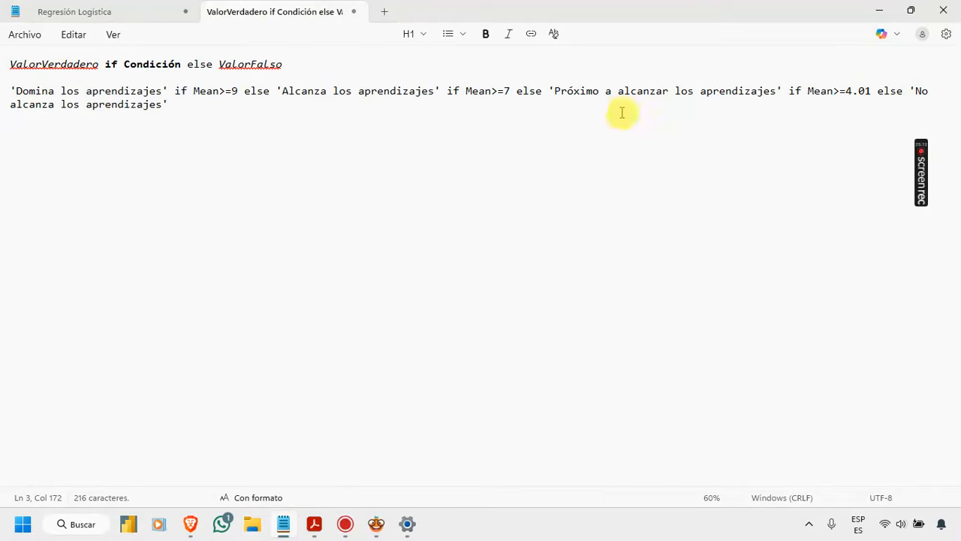
pyautogui.click(788, 91)
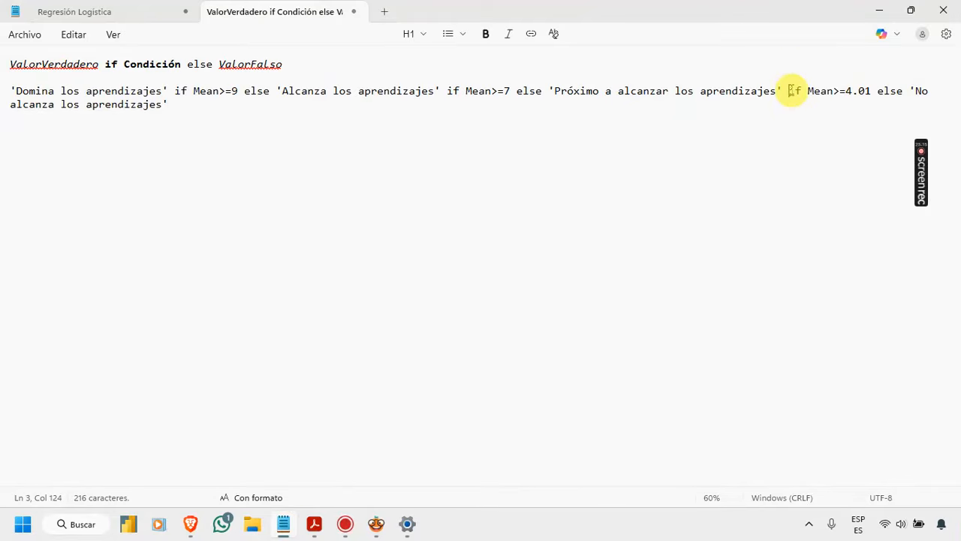
pyautogui.press('Return')
pyautogui.moveTo(320, 106); pyautogui.dragTo(10, 91)
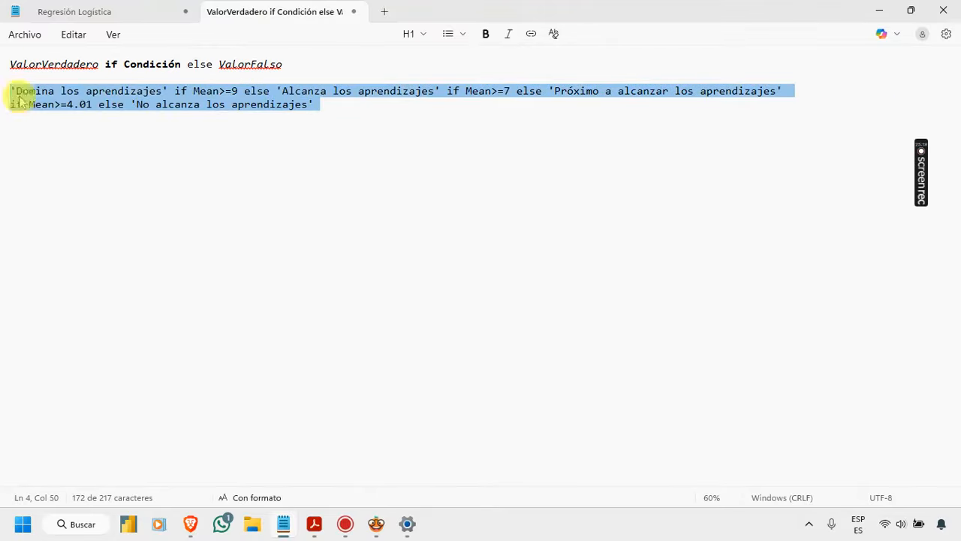
# Step: Back in Orange, replace Scale's expression with the two-line copy from Notepad, send it and check the expression from start to end
pyautogui.moveTo(376, 523)
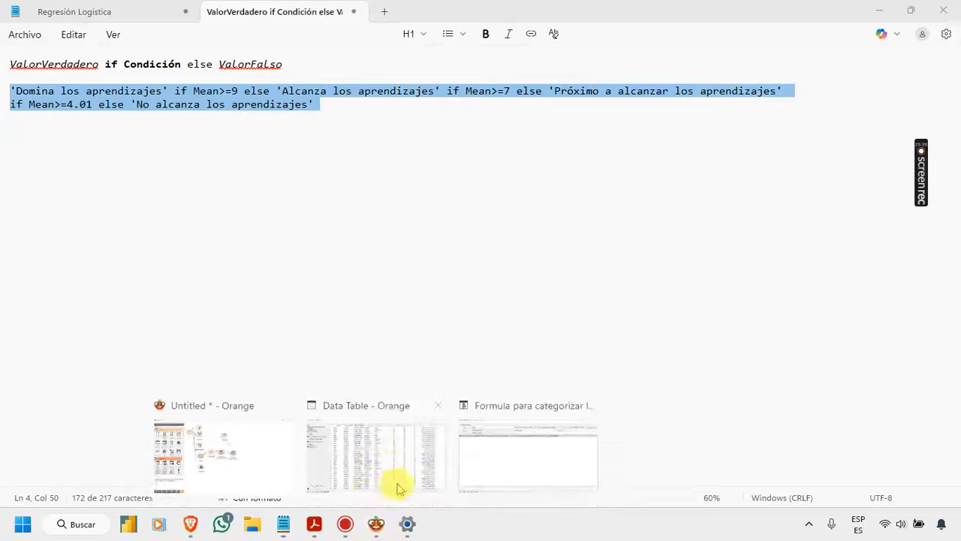
pyautogui.click(496, 445)
pyautogui.click(403, 61)
pyautogui.hotkey('ctrl', 'a')
pyautogui.hotkey('ctrl', 'c')
pyautogui.press('BackSpace')
pyautogui.hotkey('ctrl', 'v')
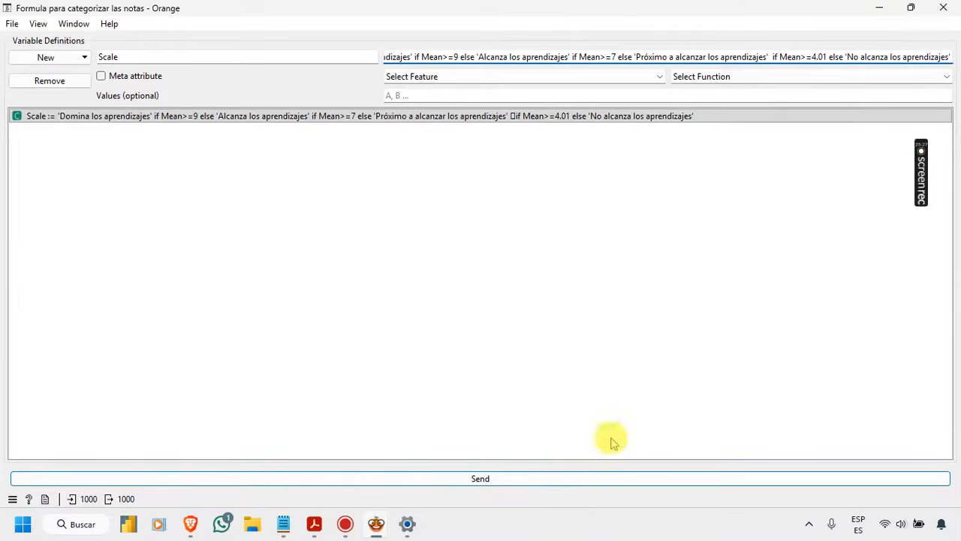
pyautogui.click(606, 479)
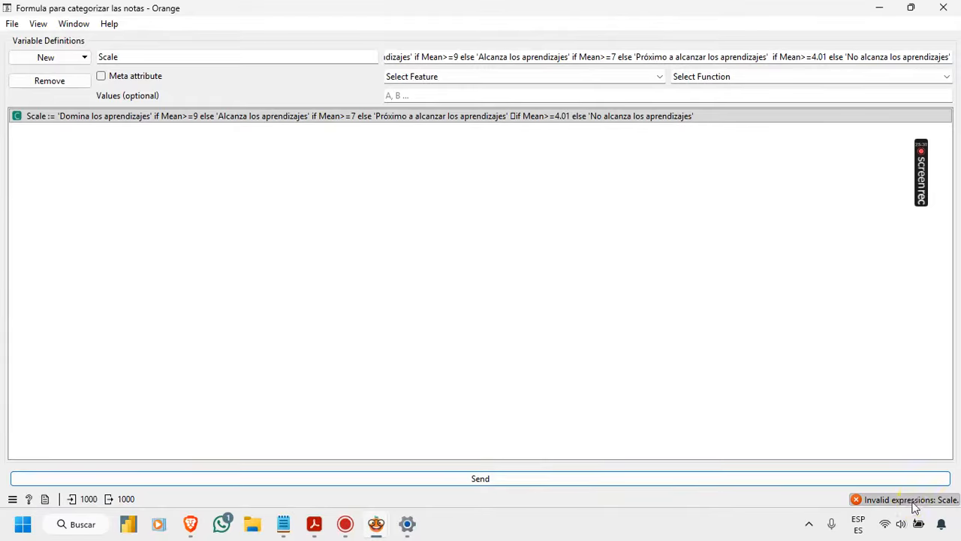
pyautogui.click(490, 59)
pyautogui.press('Home')
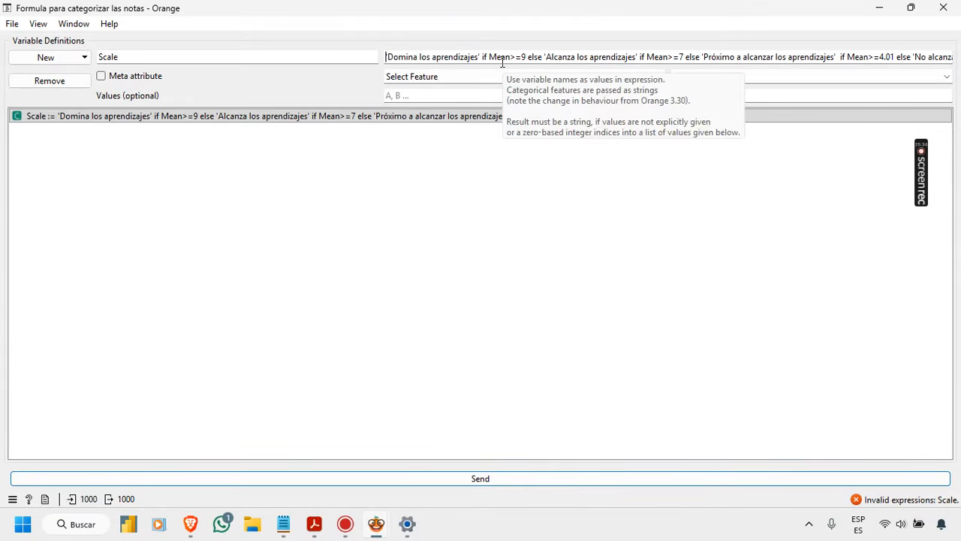
pyautogui.press('End')
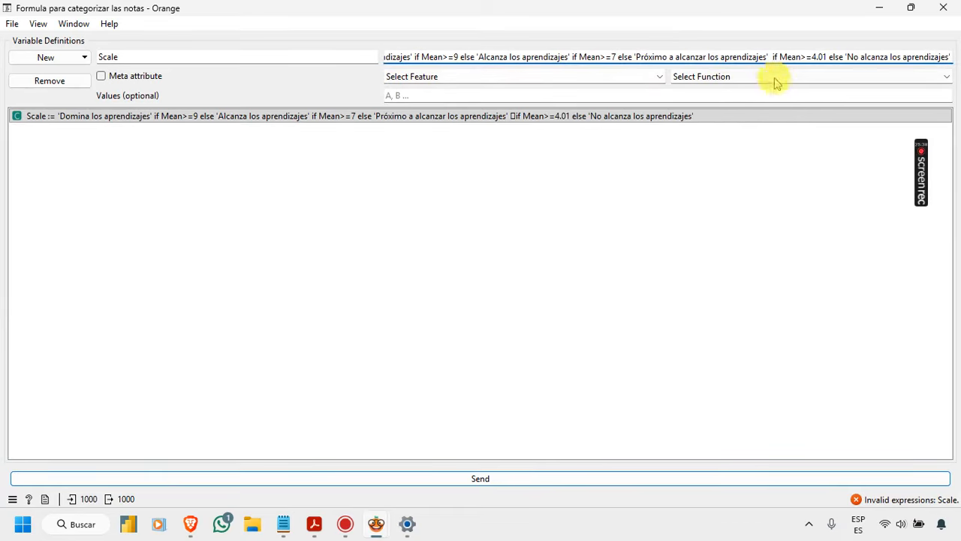
# Step: In Notepad, remove the line break before "if Mean>=4.01" and select the whole nested expression
pyautogui.moveTo(283, 529)
pyautogui.click(296, 449)
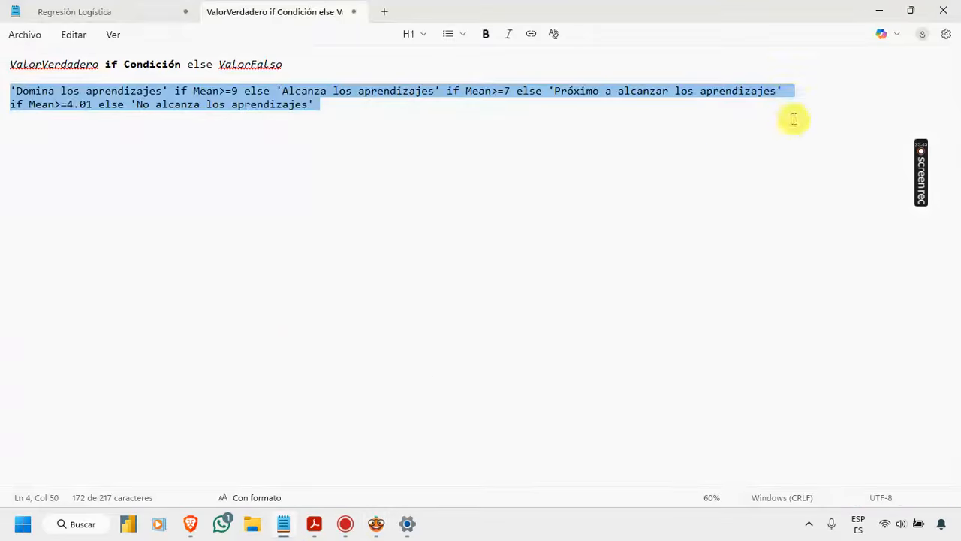
pyautogui.click(793, 95)
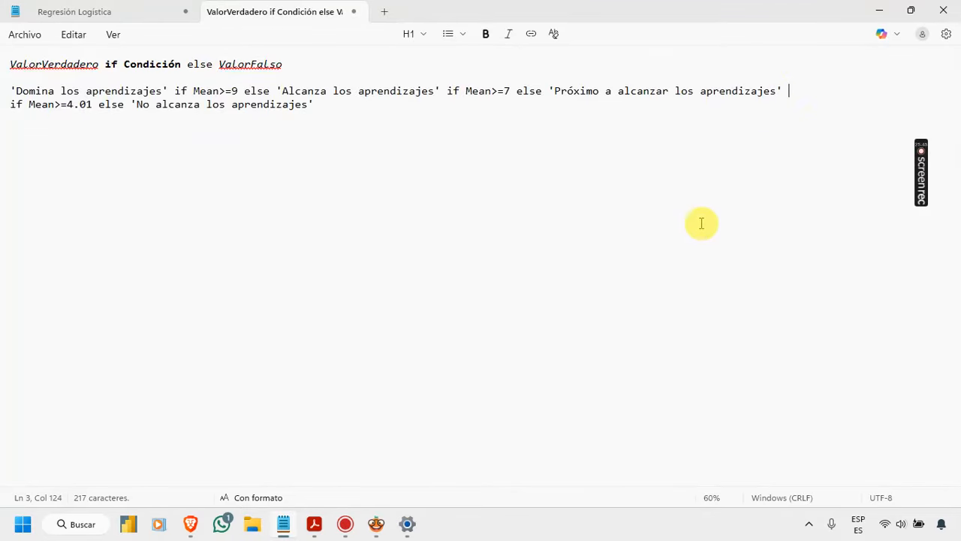
pyautogui.keyDown('ctrl'); pyautogui.scroll(-3, 701, 223); pyautogui.keyUp('ctrl')
pyautogui.press('Delete')
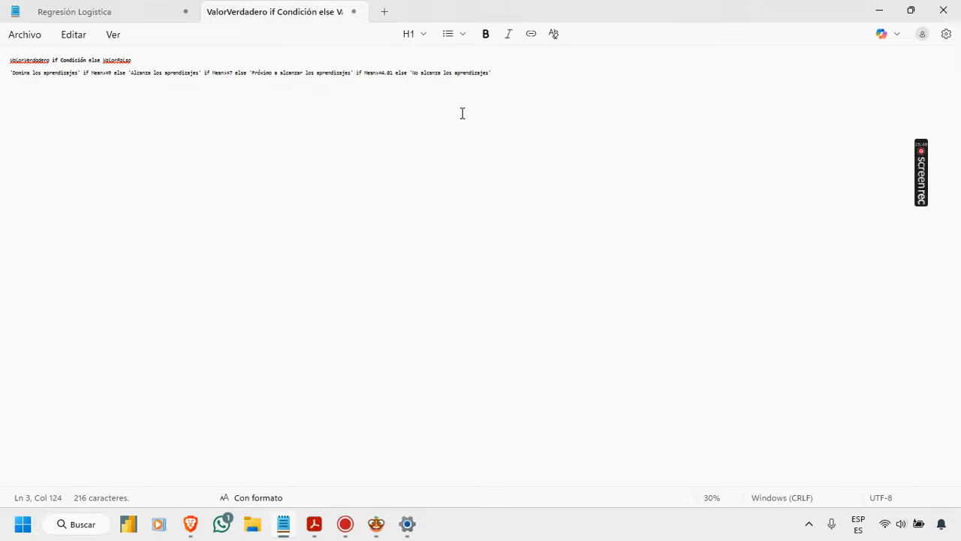
pyautogui.press('Home')
pyautogui.hotkey('shift', 'End')
pyautogui.keyDown('ctrl'); pyautogui.scroll(5, 563, 198); pyautogui.keyUp('ctrl')
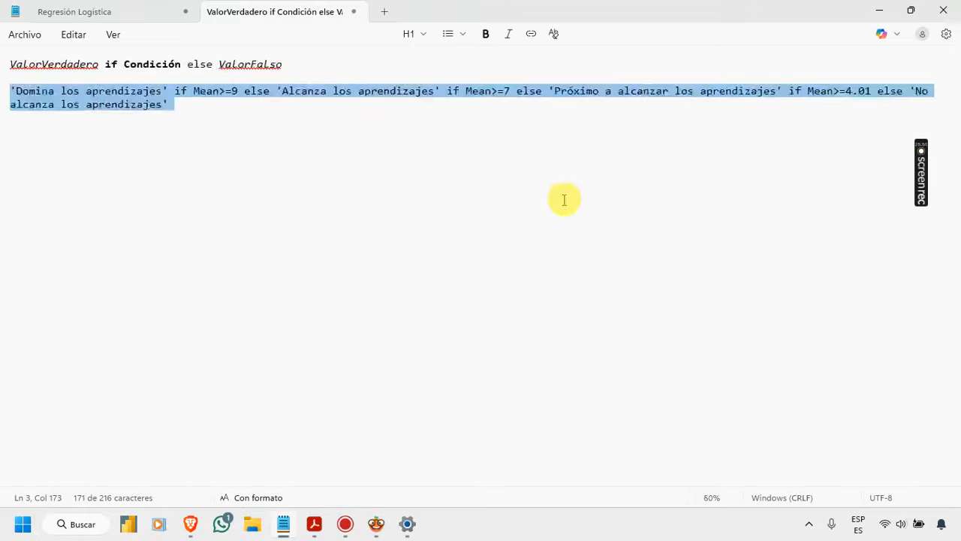
# Step: Switch to Orange, replace Scale's expression with the single-line nested Mean expression copied from Notepad, send it and close the formula window
pyautogui.moveTo(376, 523)
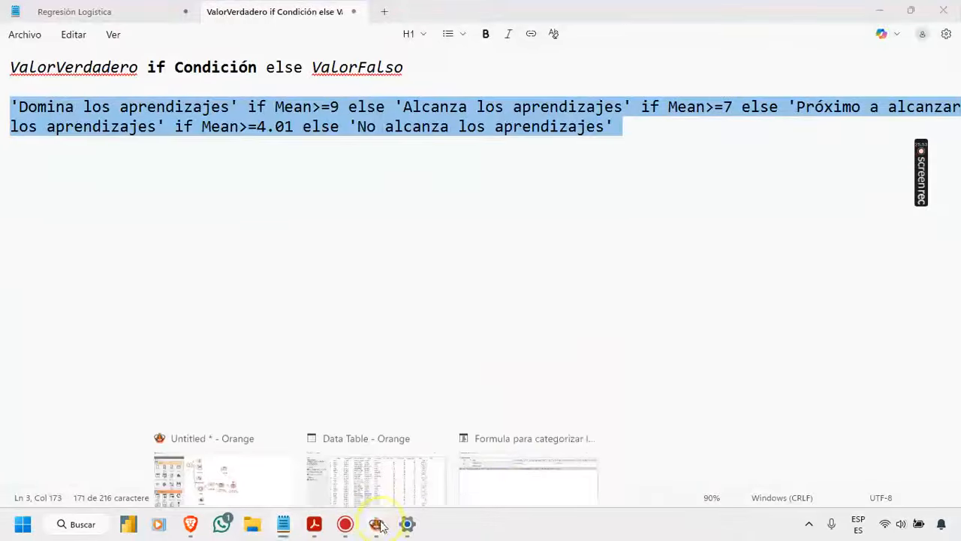
pyautogui.click(515, 461)
pyautogui.click(431, 57)
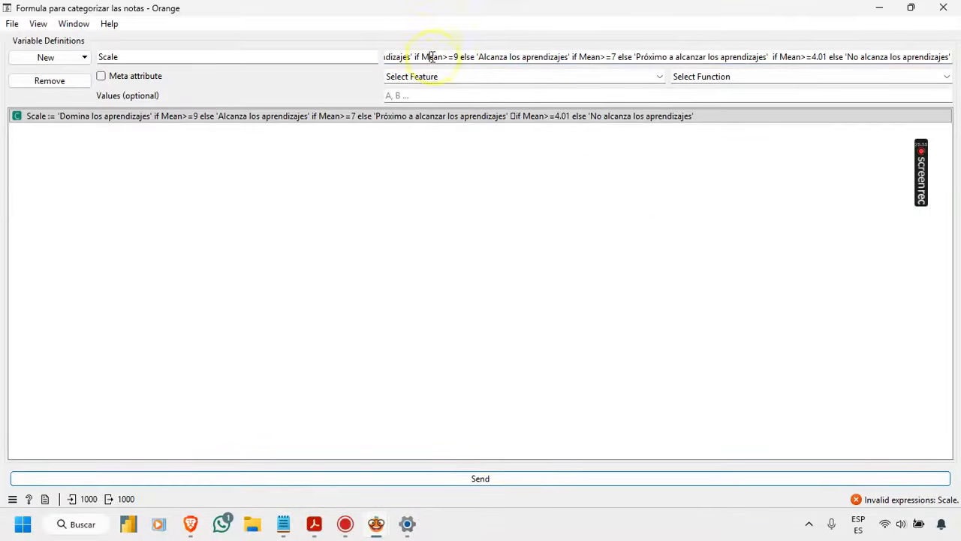
pyautogui.press('Home')
pyautogui.hotkey('shift', 'End')
pyautogui.hotkey('ctrl', 'c')
pyautogui.press('BackSpace')
pyautogui.hotkey('ctrl', 'v')
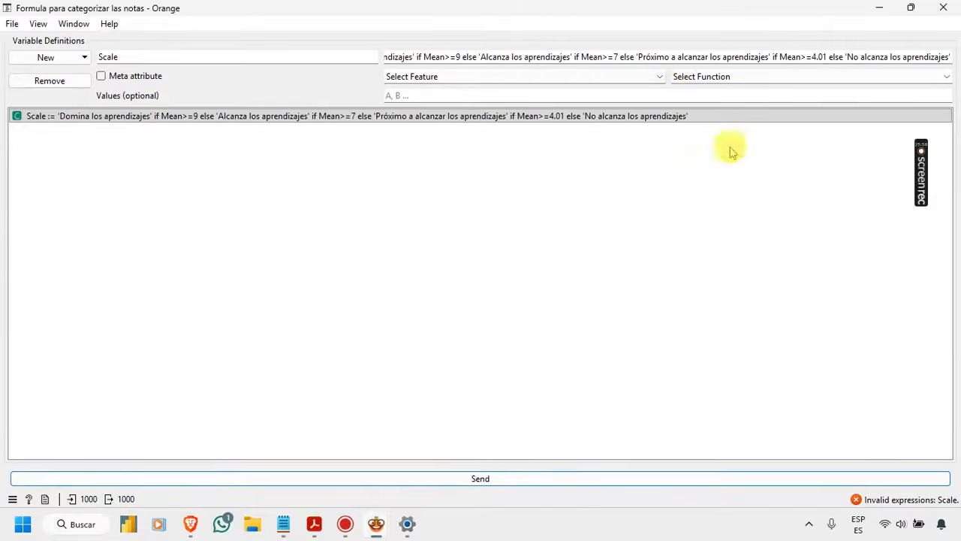
pyautogui.click(548, 479)
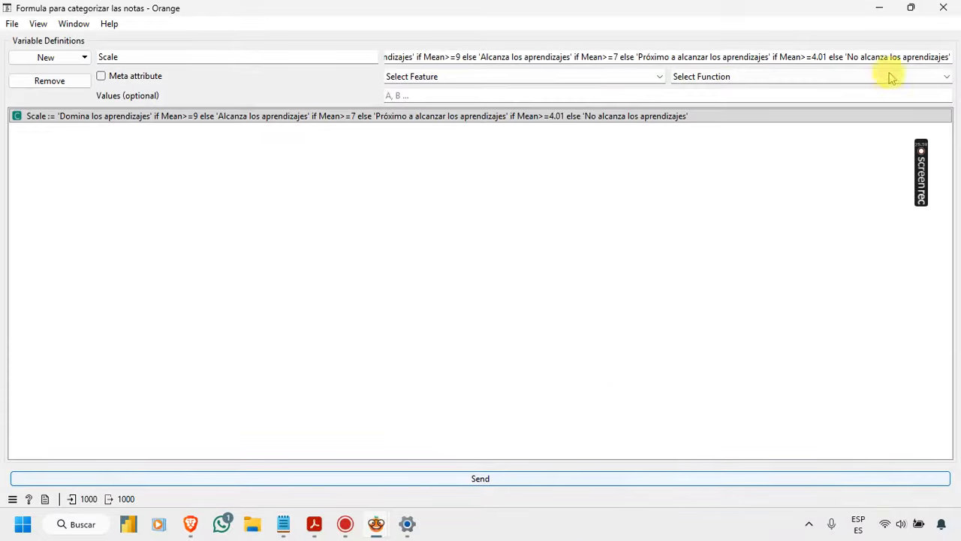
pyautogui.click(943, 7)
# Step: Open the Data Table fed by the categorizing formula, widen the Scale column to examine its categories beside Mean, and close the table
pyautogui.moveTo(376, 524)
pyautogui.click(332, 451)
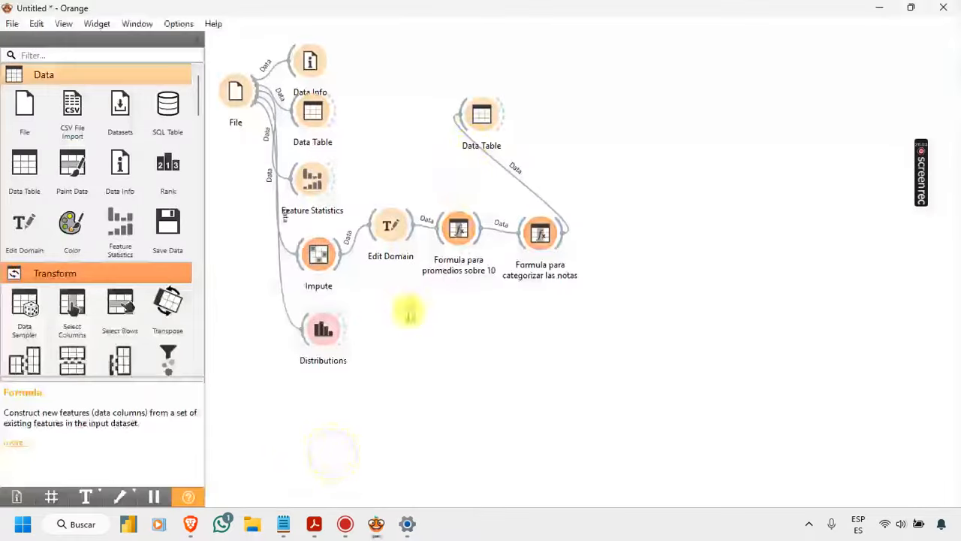
pyautogui.doubleClick(481, 115)
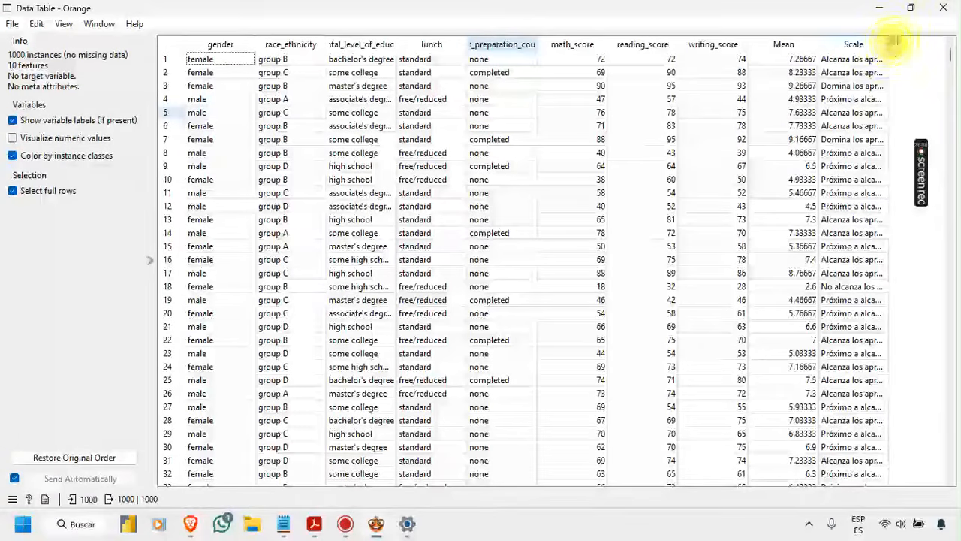
pyautogui.moveTo(895, 41); pyautogui.dragTo(948, 42)
pyautogui.moveTo(226, 478); pyautogui.dragTo(568, 485)
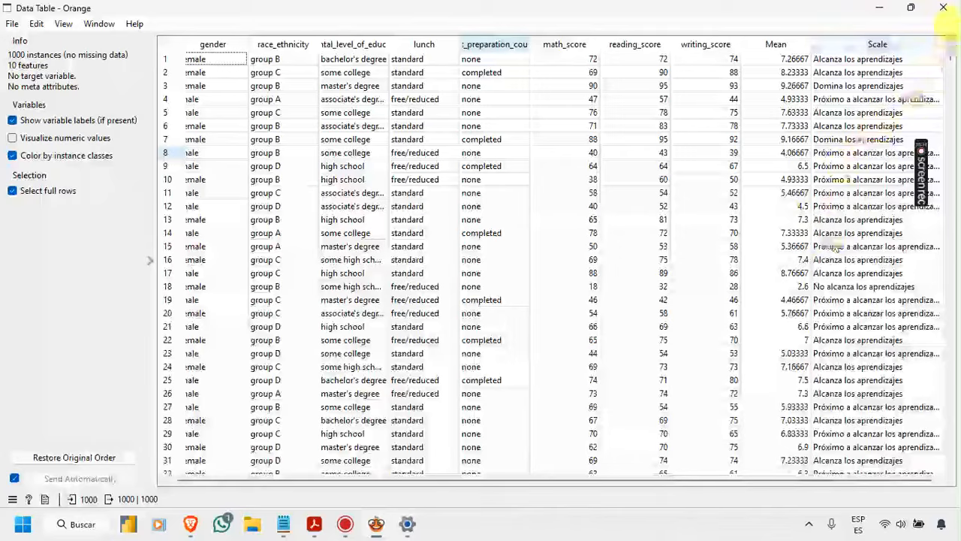
pyautogui.click(951, 13)
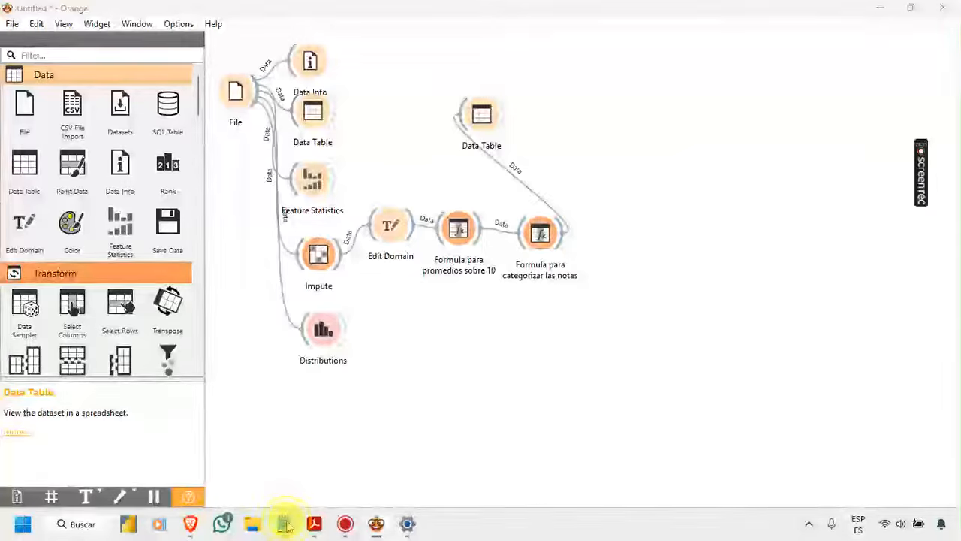
# Step: Switch to the Regresión Logística notes in Notepad and append "/Visualizarlos" to the second item, Preparación
pyautogui.click(282, 524)
pyautogui.click(114, 11)
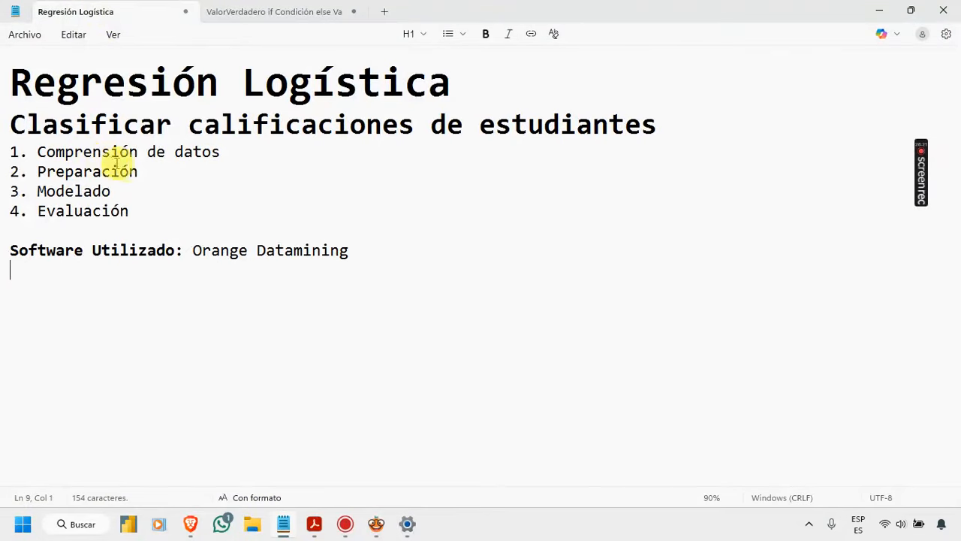
pyautogui.click(161, 171)
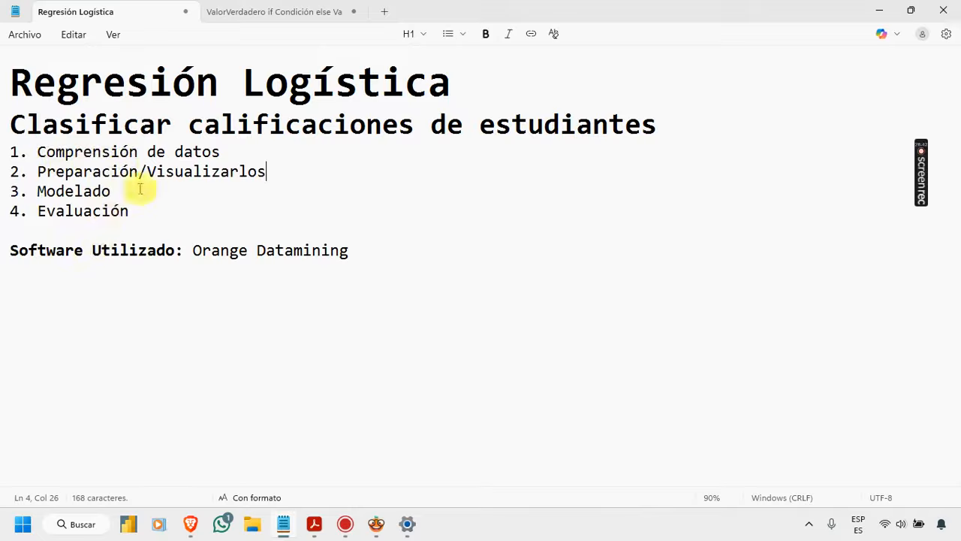
# Step: Copy "/Visualizarlos" from the second item into parentheses after "Comprensión de datos" in the first item
pyautogui.moveTo(279, 170); pyautogui.dragTo(151, 187)
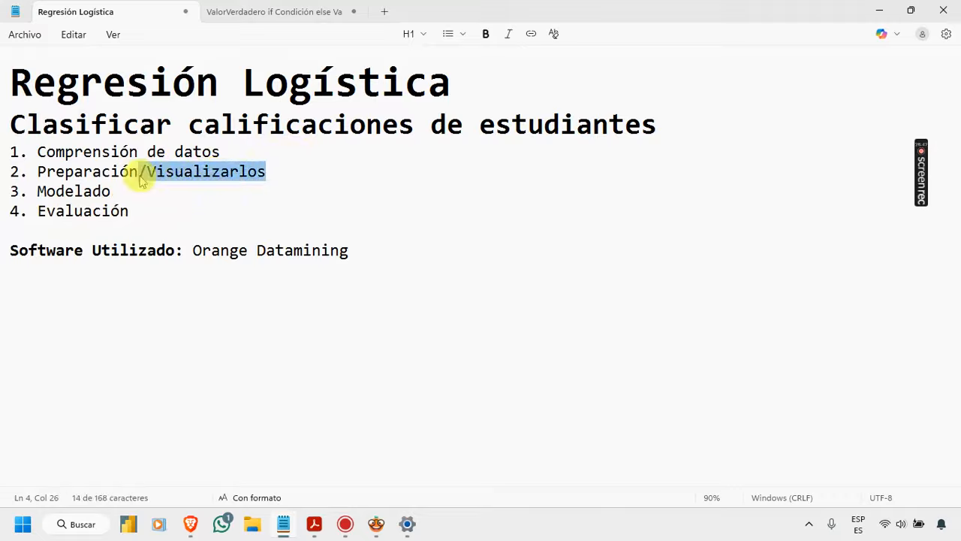
pyautogui.click(235, 152)
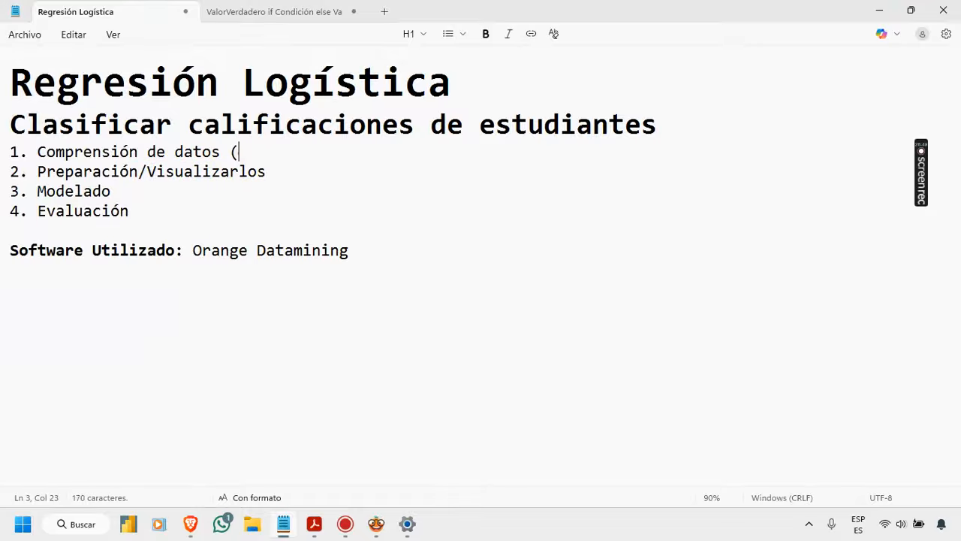
pyautogui.write('(')
pyautogui.write('/Visualizarlos')
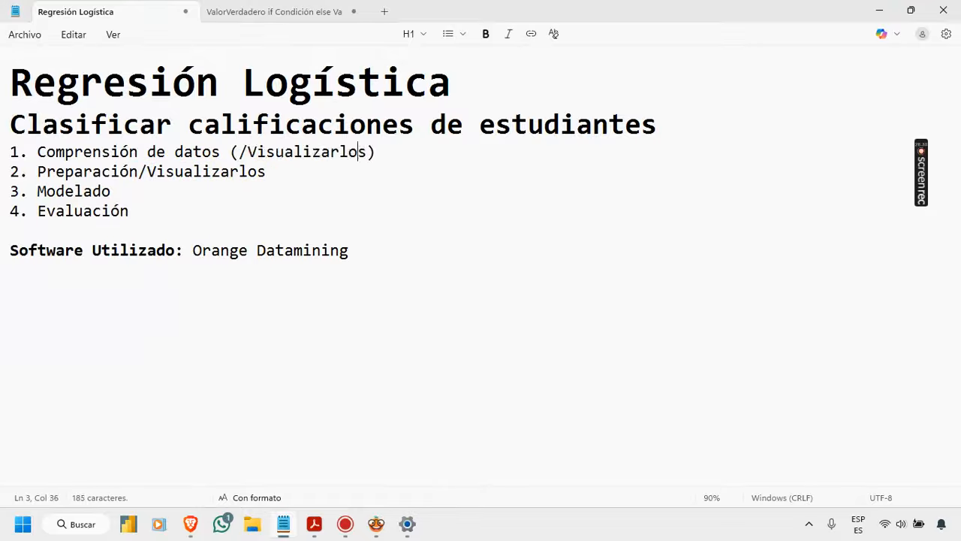
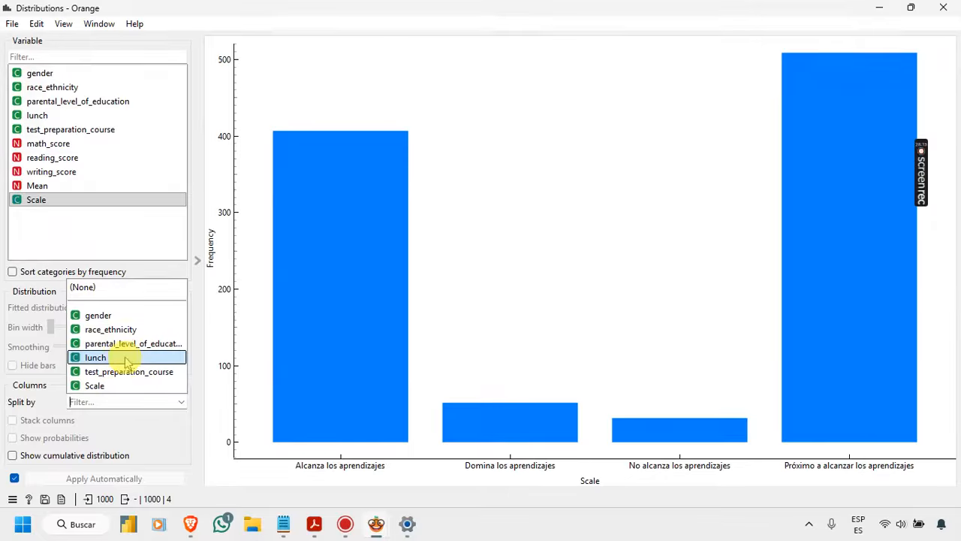
# Step: Split the Scale distribution by lunch and inspect the lunch breakdown of the "Domina los aprendizajes" and "Alcanza los aprendizajes" bars
pyautogui.click(95, 358)
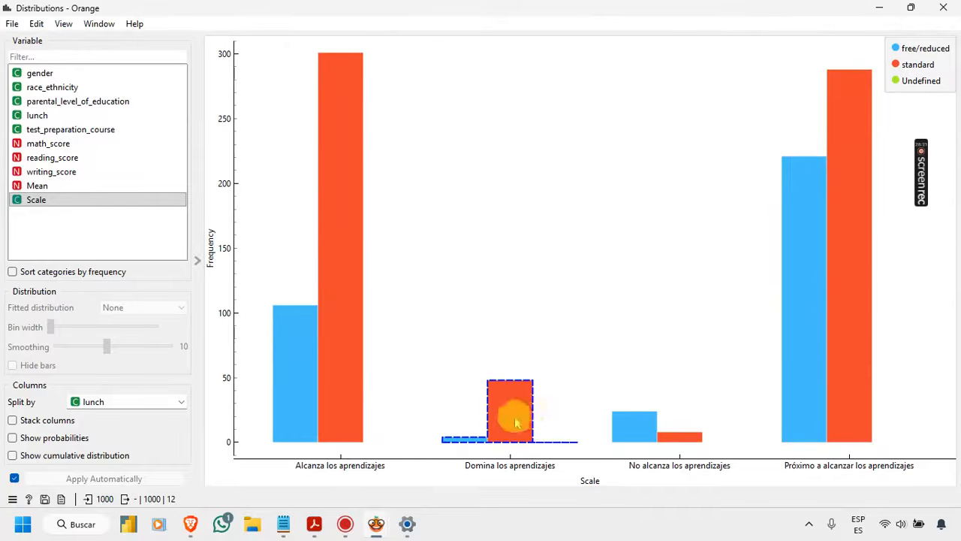
pyautogui.moveTo(509, 427)
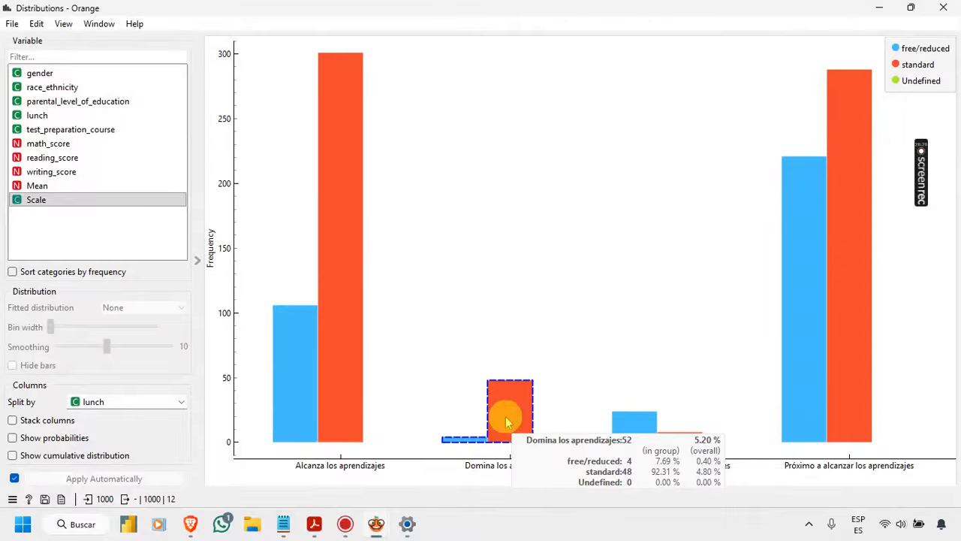
pyautogui.click(466, 443)
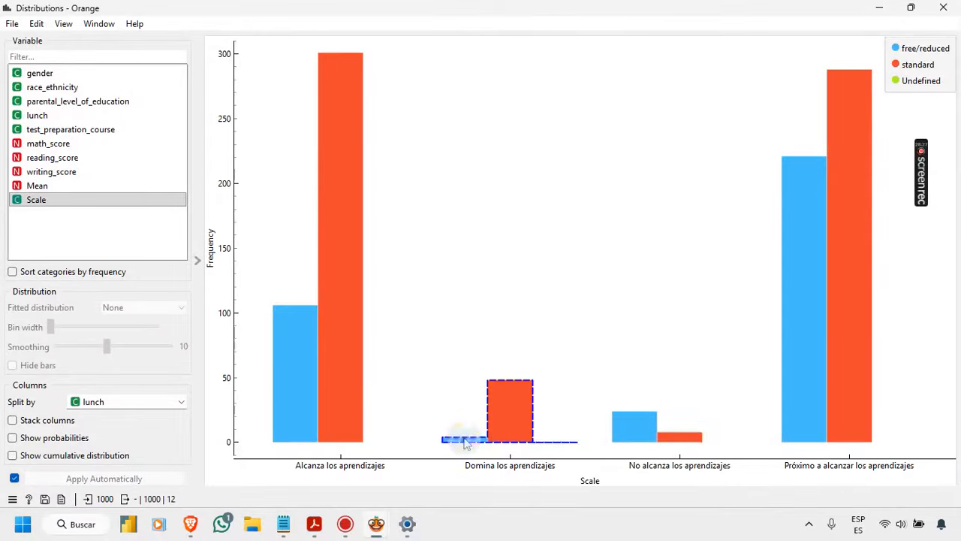
pyautogui.moveTo(467, 443)
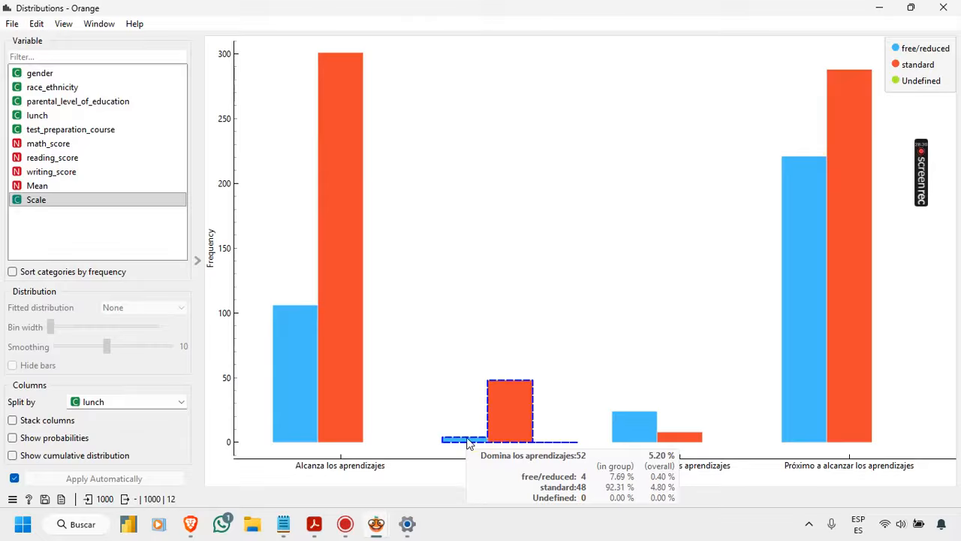
pyautogui.click(473, 438)
pyautogui.click(505, 404)
pyautogui.moveTo(333, 401)
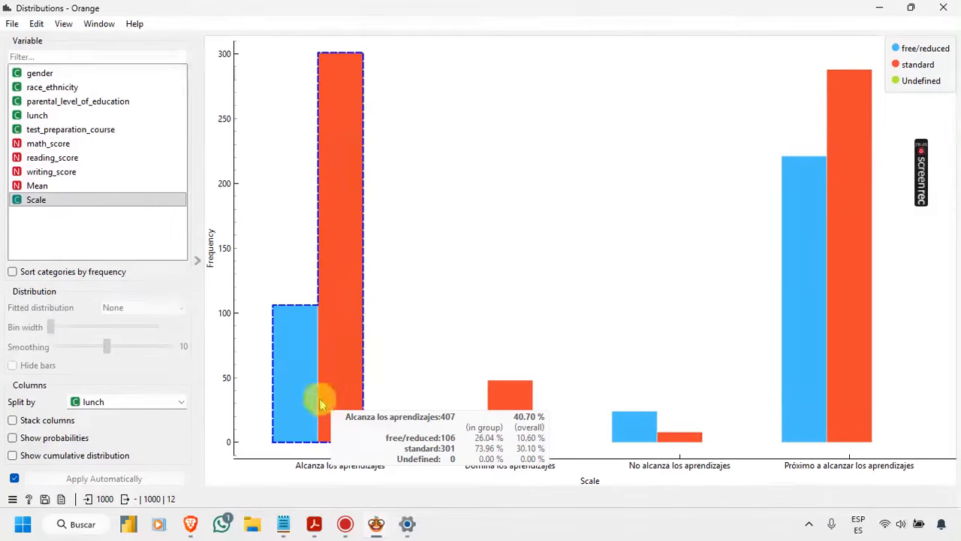
pyautogui.click(320, 404)
pyautogui.click(386, 326)
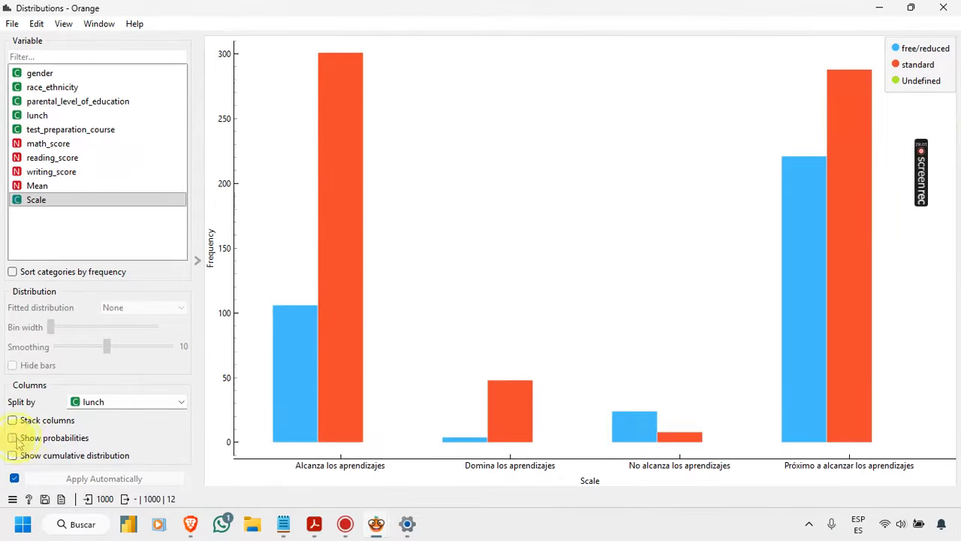
# Step: Show probabilities in the lunch-split Scale chart and compare the free/reduced and standard shares across the learning categories
pyautogui.click(13, 438)
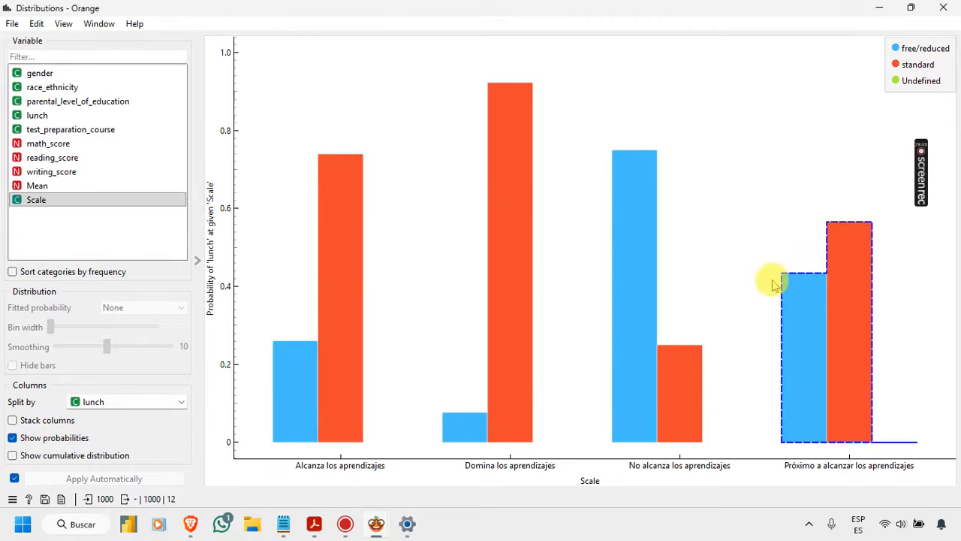
pyautogui.moveTo(650, 188)
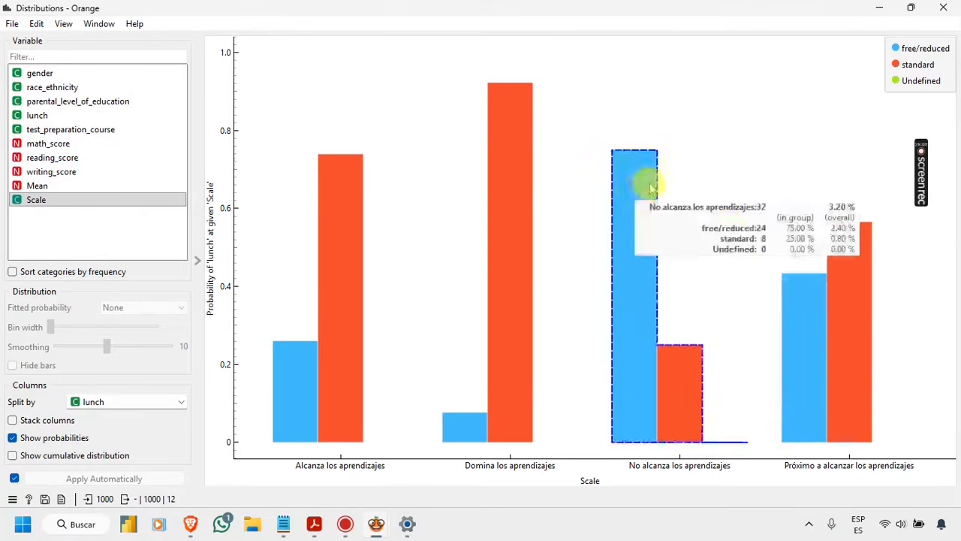
pyautogui.click(661, 410)
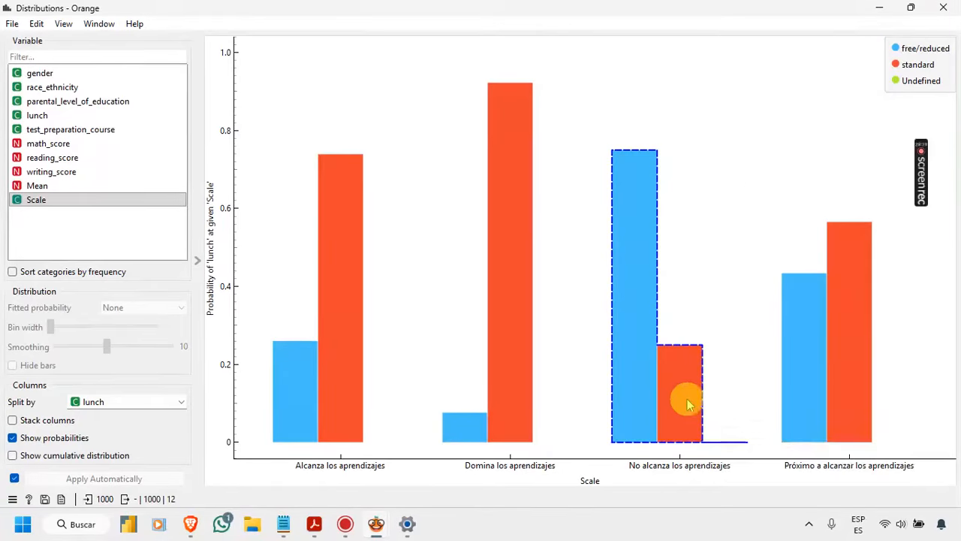
pyautogui.click(833, 314)
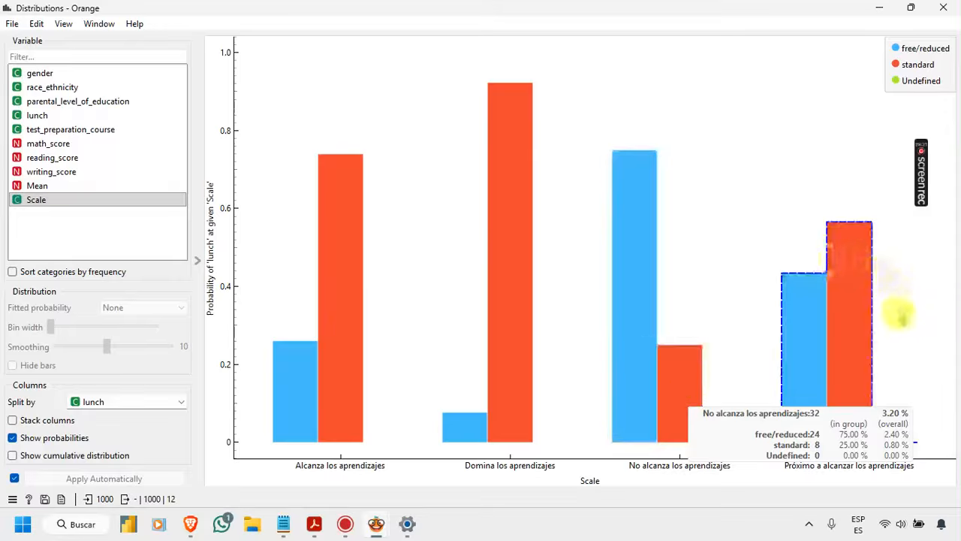
pyautogui.click(811, 313)
pyautogui.click(814, 317)
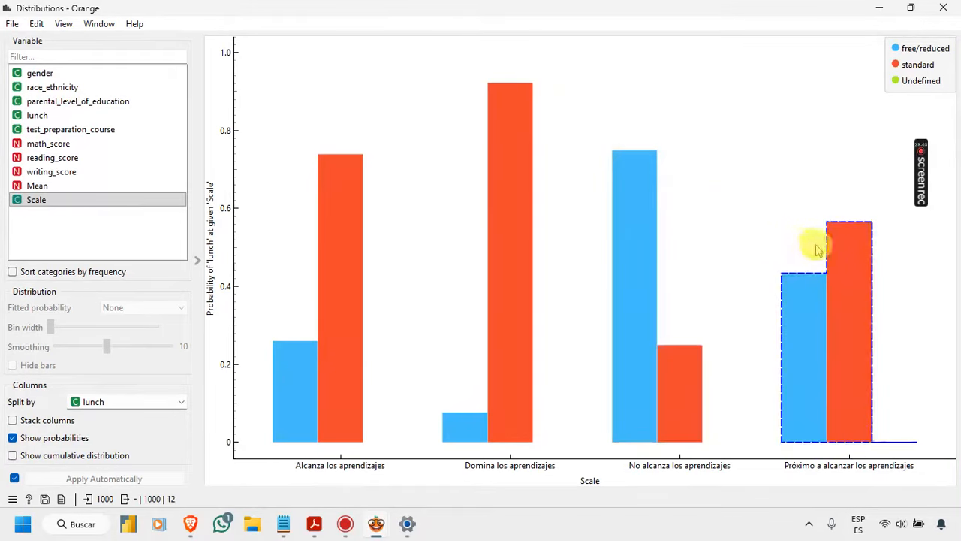
pyautogui.moveTo(867, 280)
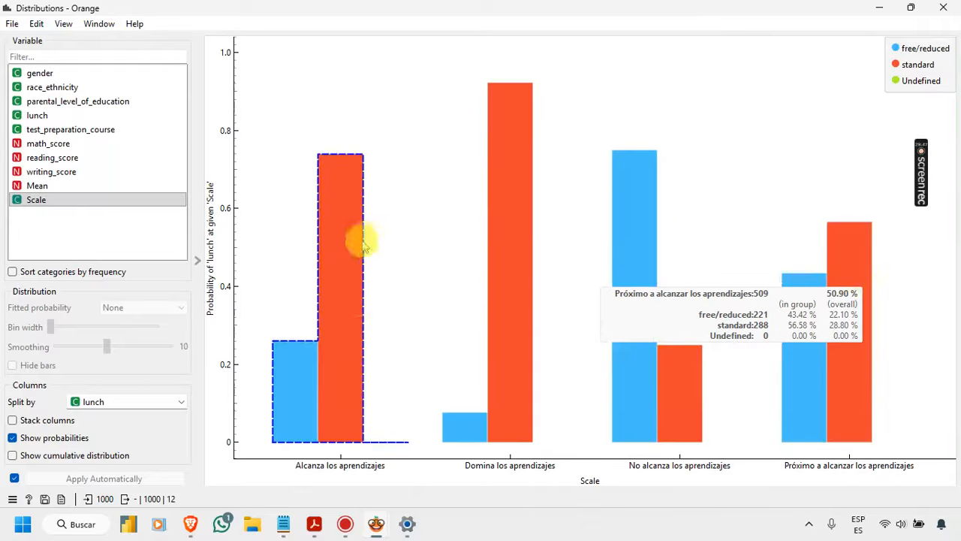
pyautogui.moveTo(345, 312)
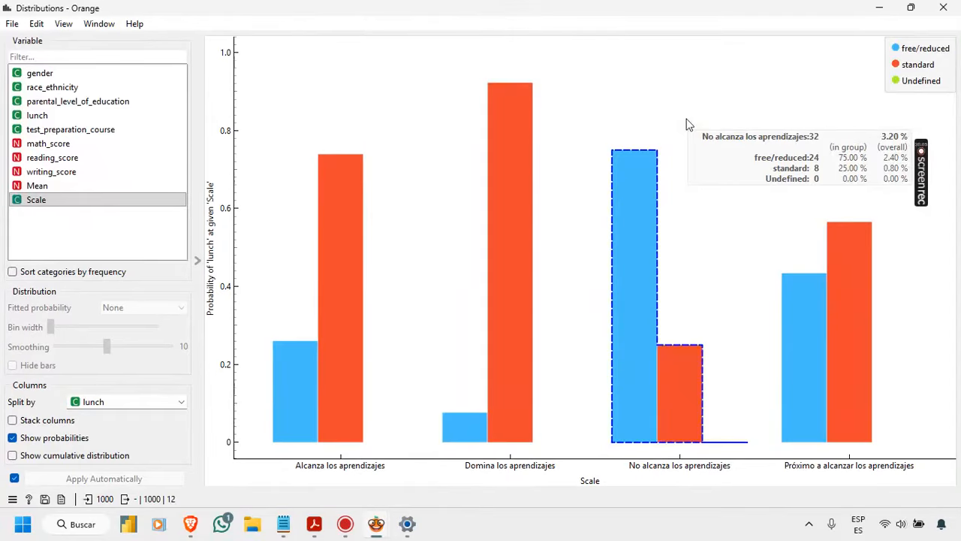
# Step: Split the Scale probabilities by parental_level_of_education and review the education levels in the legend and chart
pyautogui.click(146, 400)
pyautogui.click(140, 344)
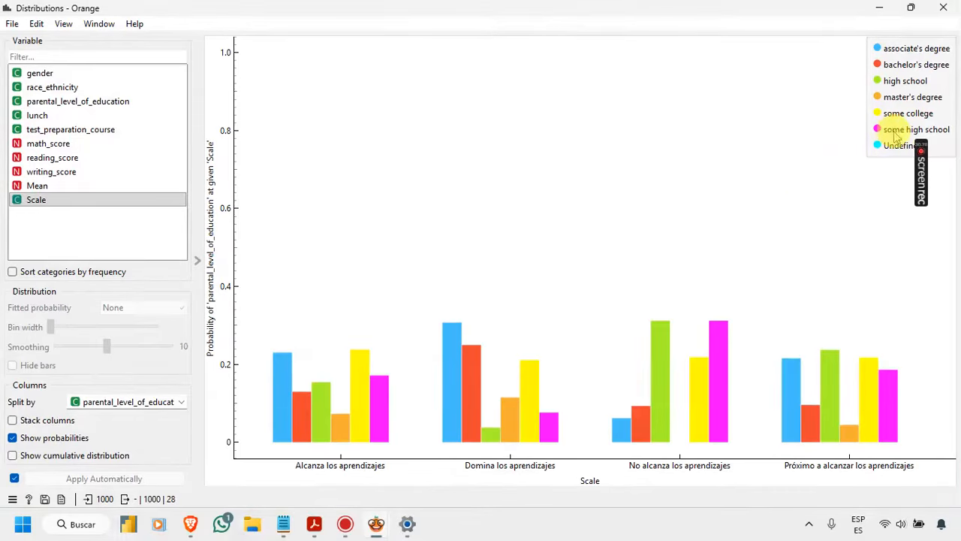
pyautogui.moveTo(905, 133)
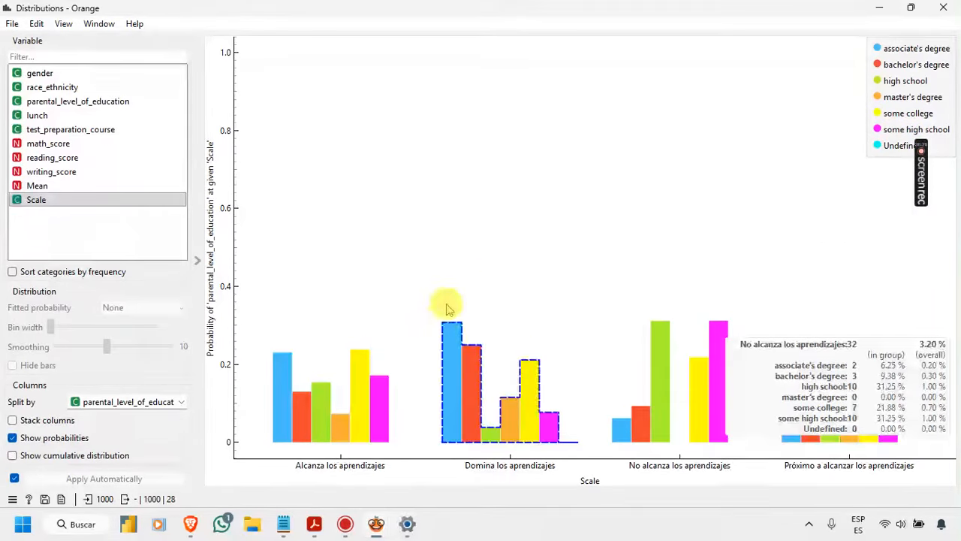
pyautogui.moveTo(789, 159)
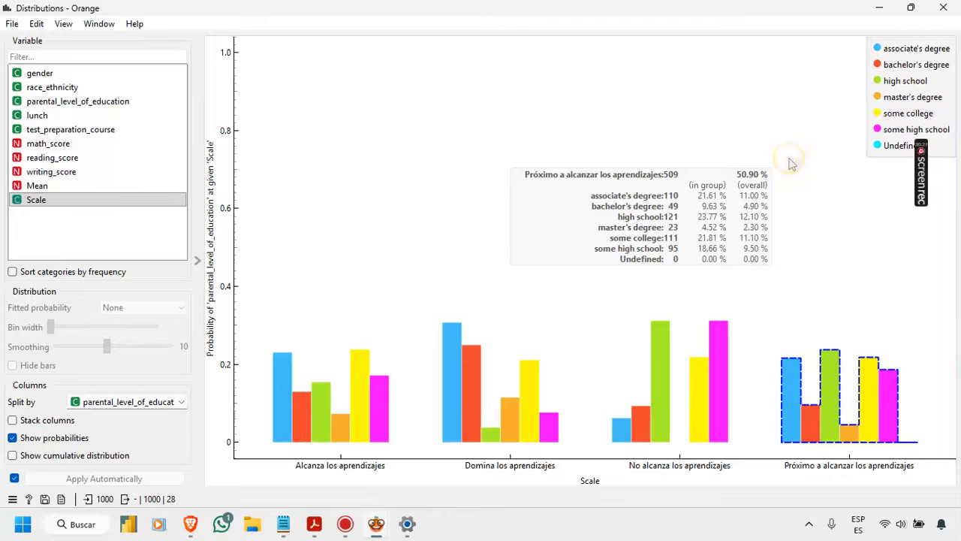
pyautogui.click(789, 159)
pyautogui.click(785, 158)
pyautogui.click(781, 162)
pyautogui.click(777, 160)
pyautogui.click(778, 164)
pyautogui.click(773, 158)
pyautogui.click(803, 130)
pyautogui.click(903, 48)
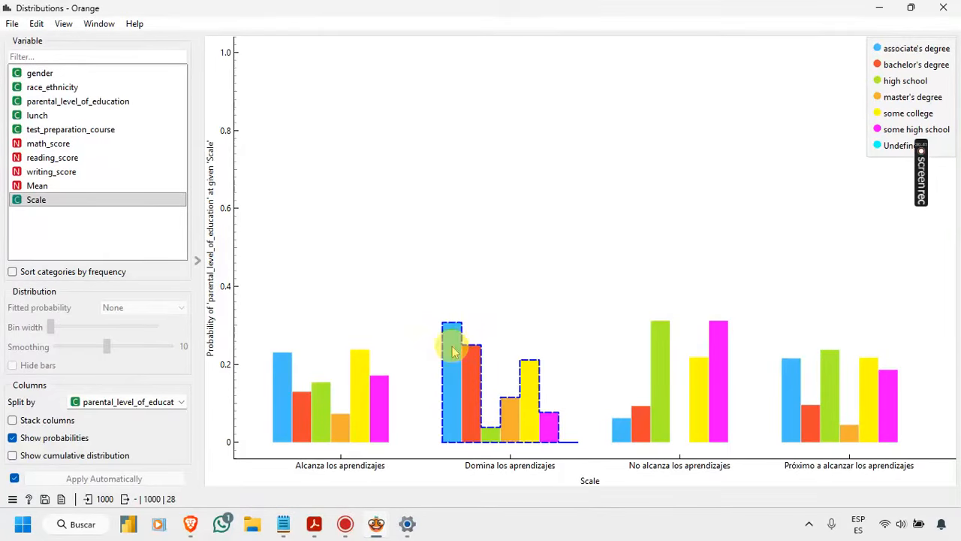
# Step: Compare the parental education shares of the "Domina", "Próximo a alcanzar" and "No alcanza los aprendizajes" groups
pyautogui.moveTo(453, 350)
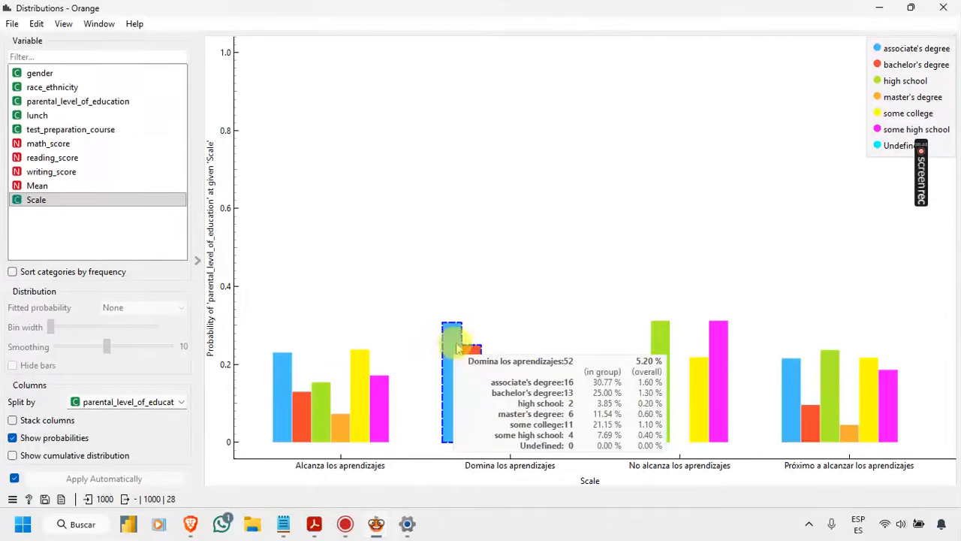
pyautogui.moveTo(284, 356)
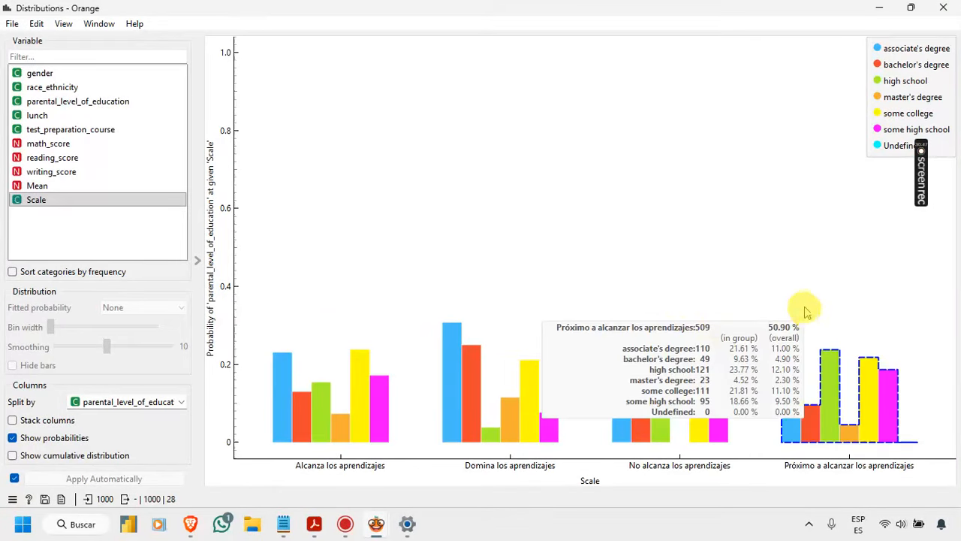
pyautogui.moveTo(635, 438)
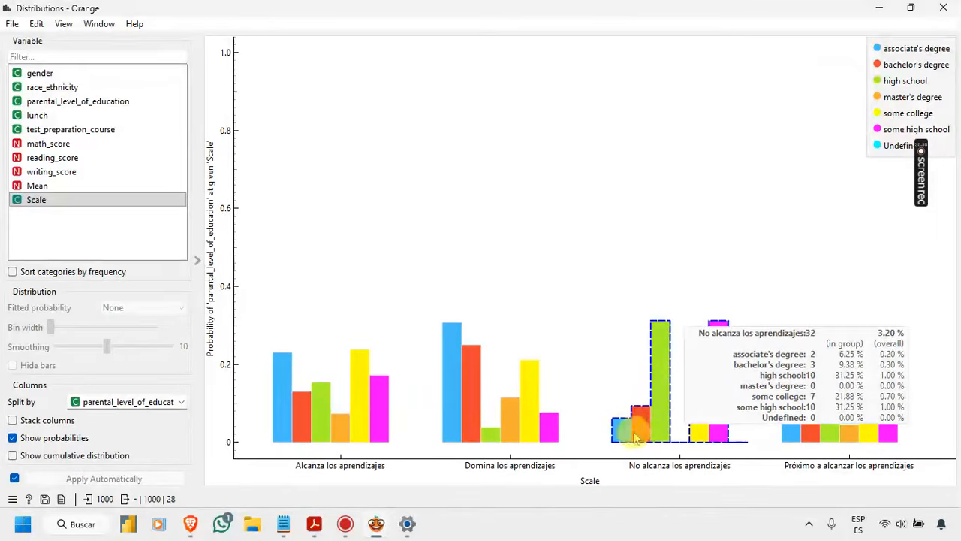
pyautogui.click(635, 438)
pyautogui.click(634, 438)
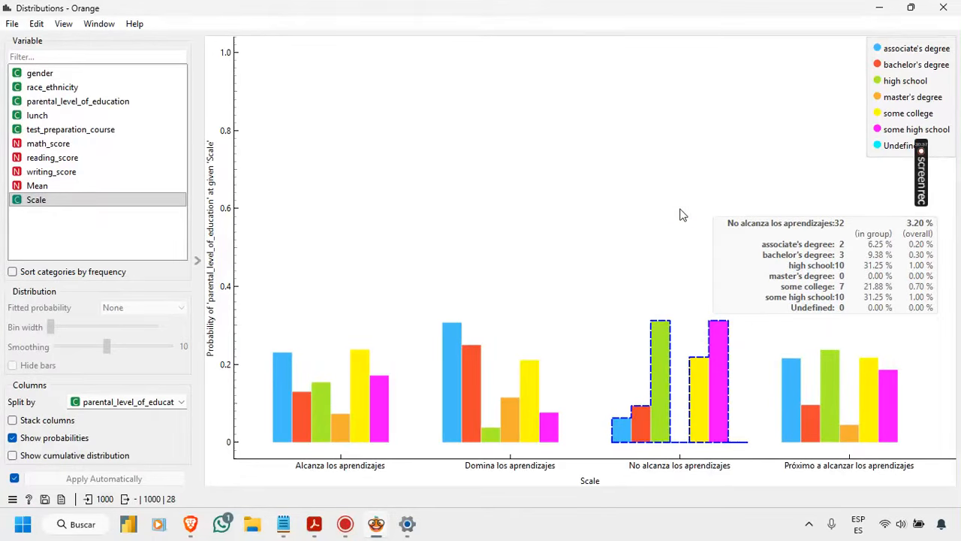
pyautogui.click(682, 214)
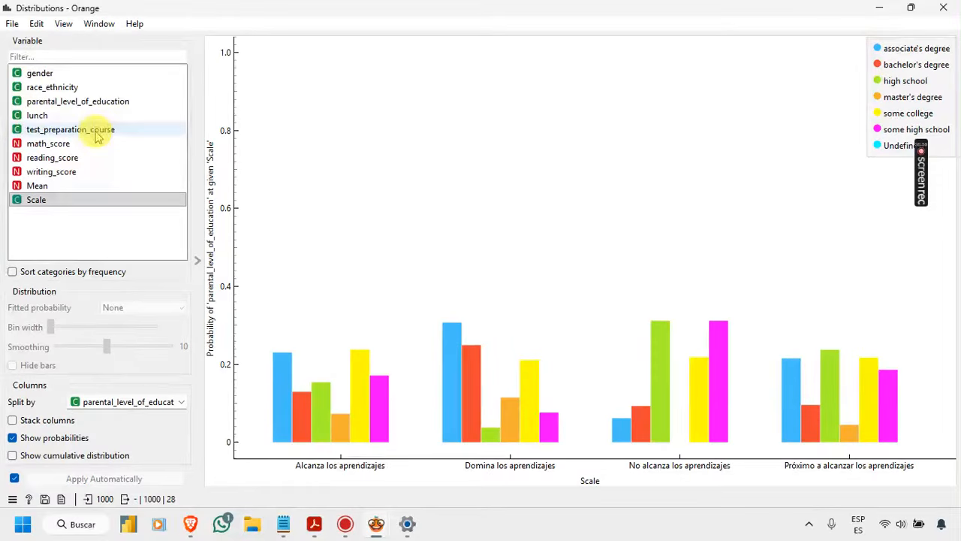
# Step: Split the Scale probabilities by race_ethnicity, then by gender, and compare the female and male shares in each learning category
pyautogui.click(151, 405)
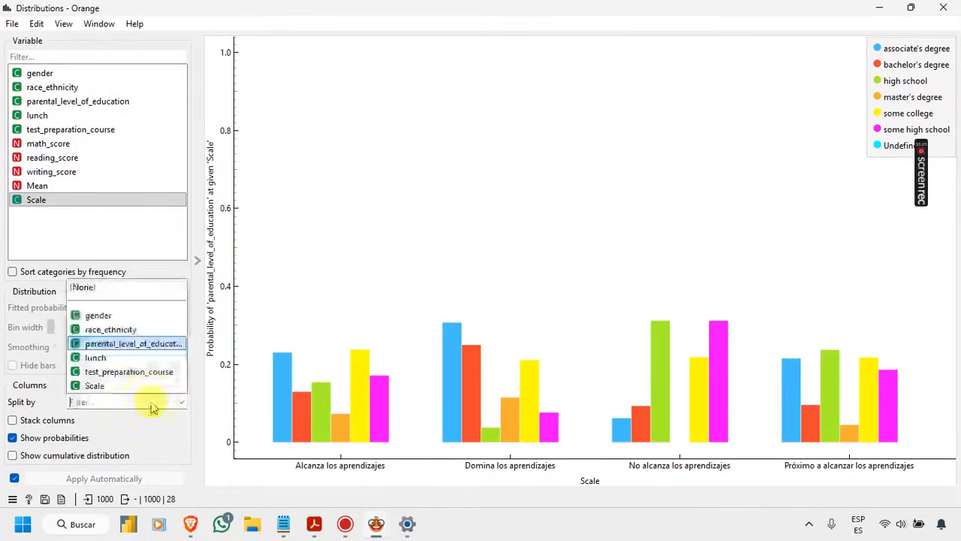
pyautogui.click(114, 330)
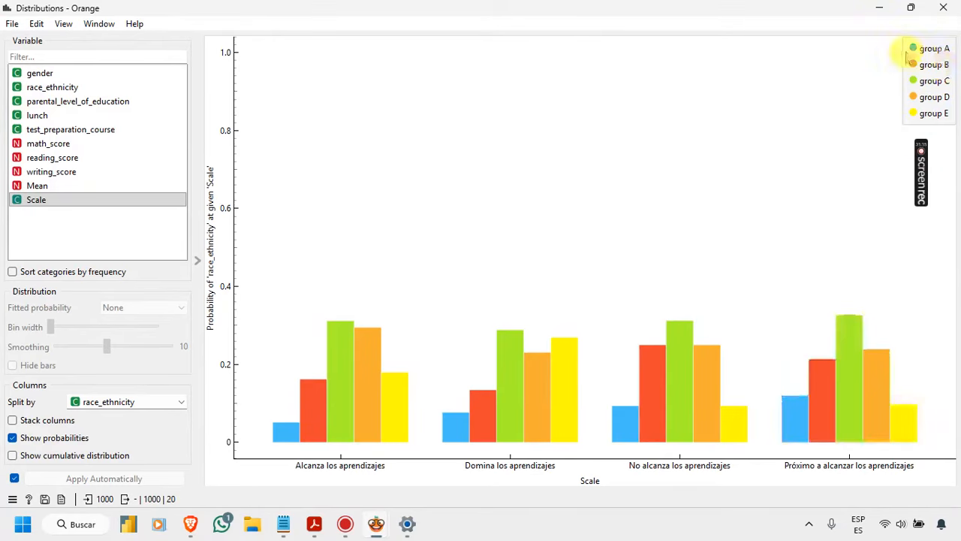
pyautogui.click(105, 404)
pyautogui.click(101, 315)
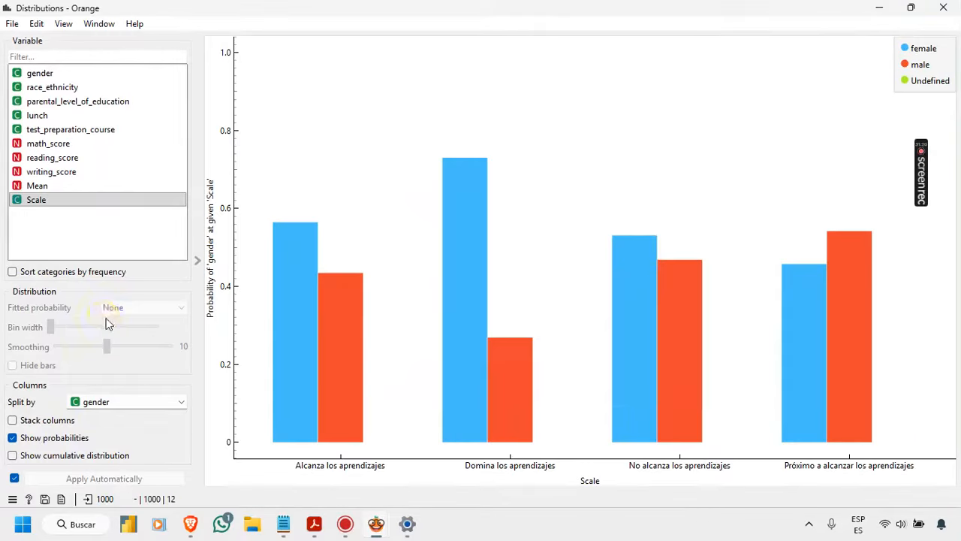
pyautogui.moveTo(762, 204)
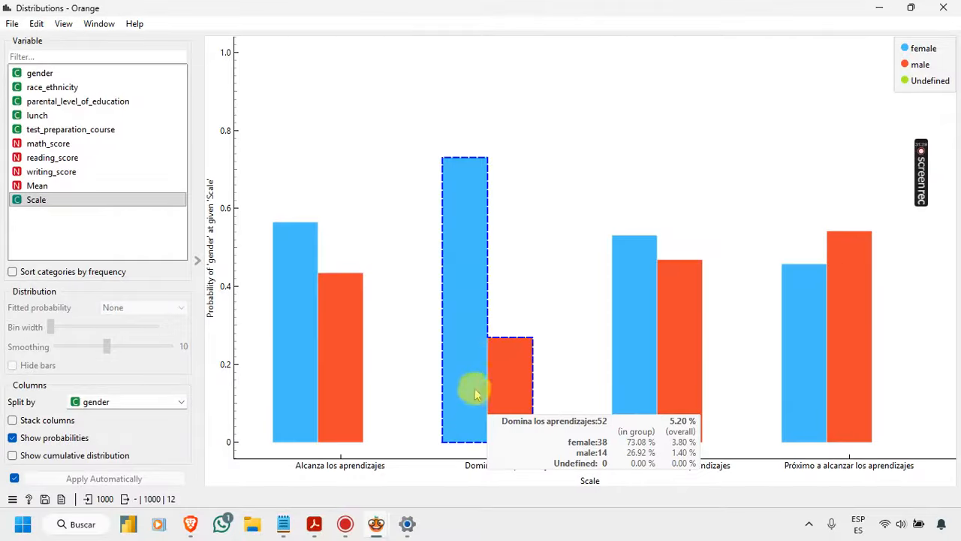
pyautogui.click(515, 157)
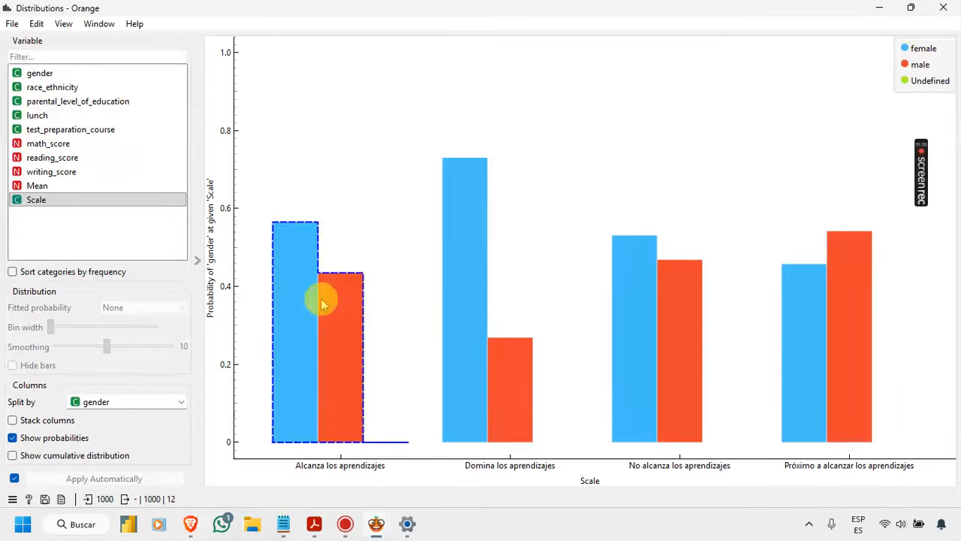
pyautogui.moveTo(322, 302)
pyautogui.moveTo(669, 333)
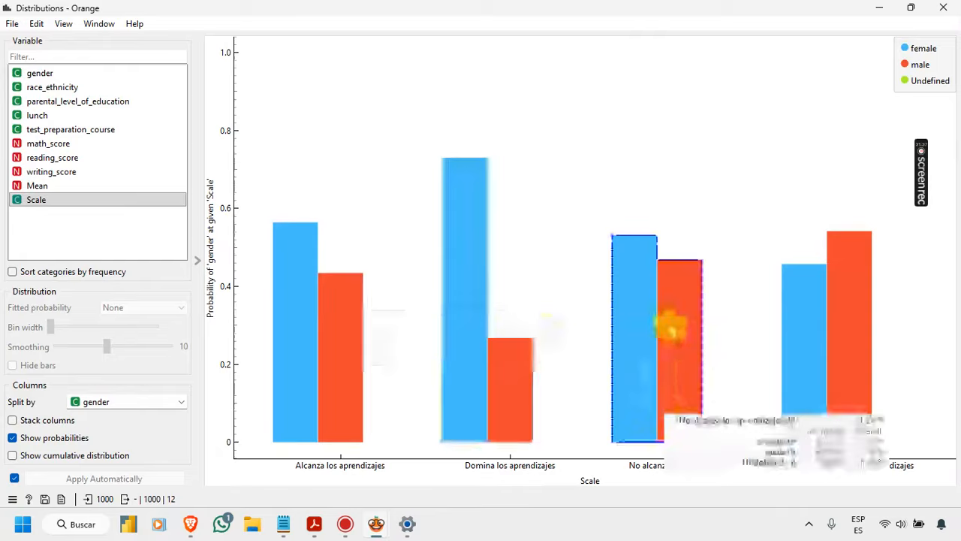
pyautogui.moveTo(916, 383)
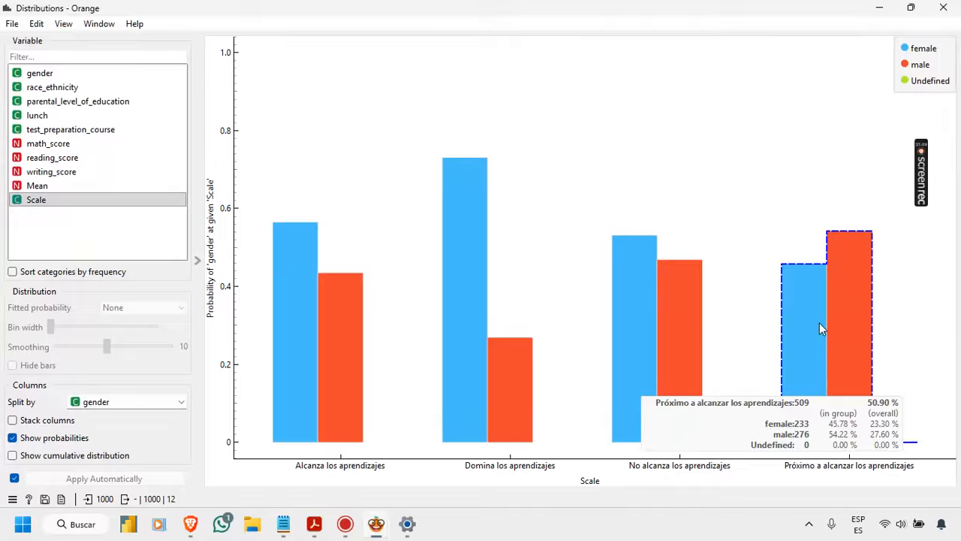
# Step: Plot the gender variable's distribution with the split set to (None) and read the female and male frequencies
pyautogui.click(110, 74)
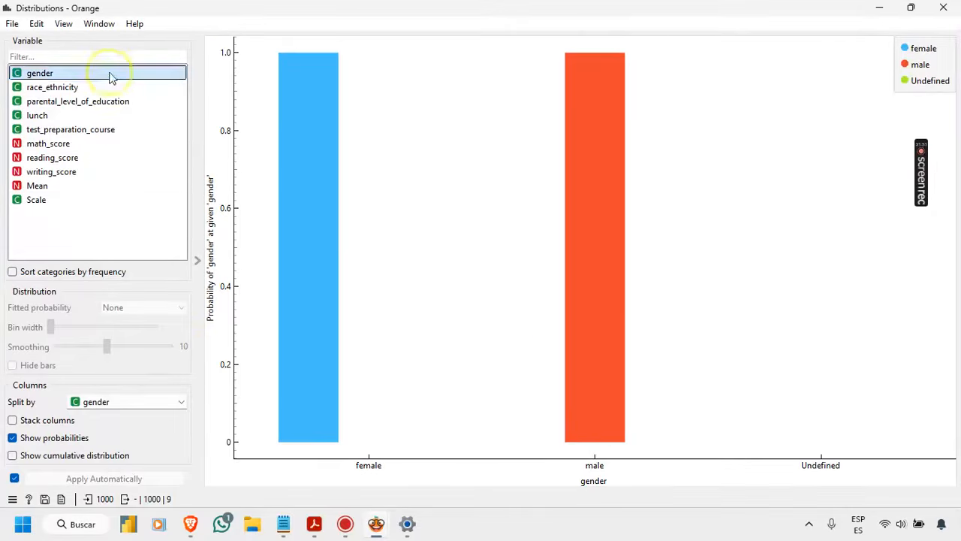
pyautogui.click(162, 404)
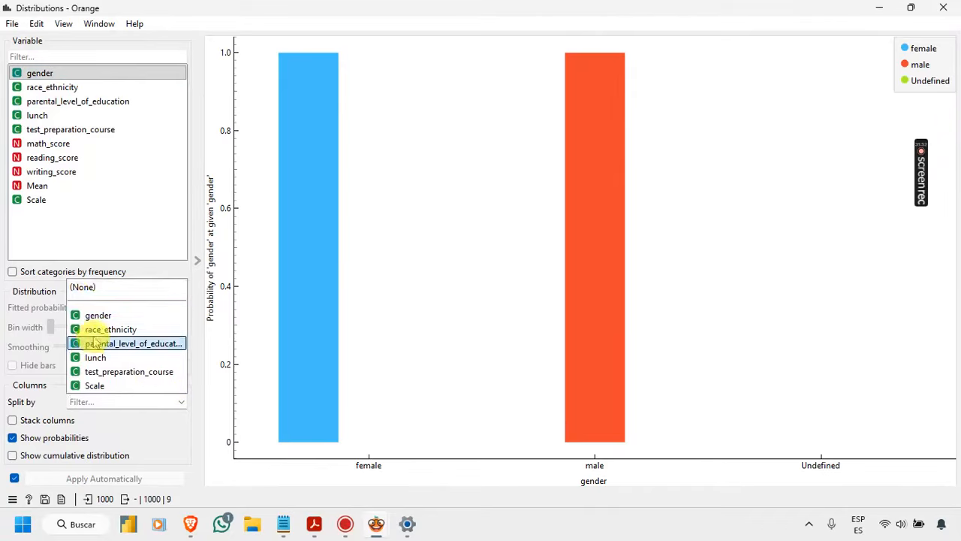
pyautogui.click(102, 282)
pyautogui.click(122, 400)
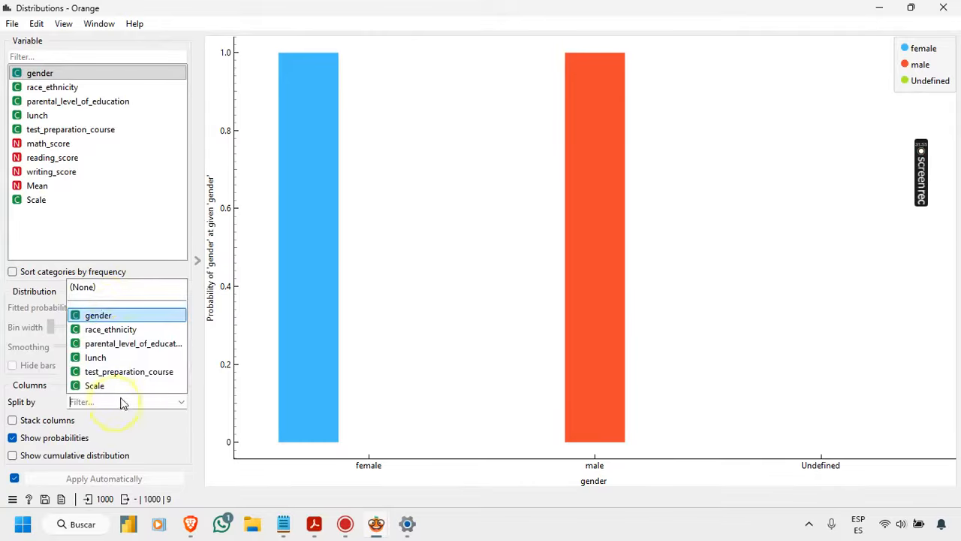
pyautogui.click(104, 285)
pyautogui.click(322, 338)
pyautogui.click(233, 141)
pyautogui.click(285, 92)
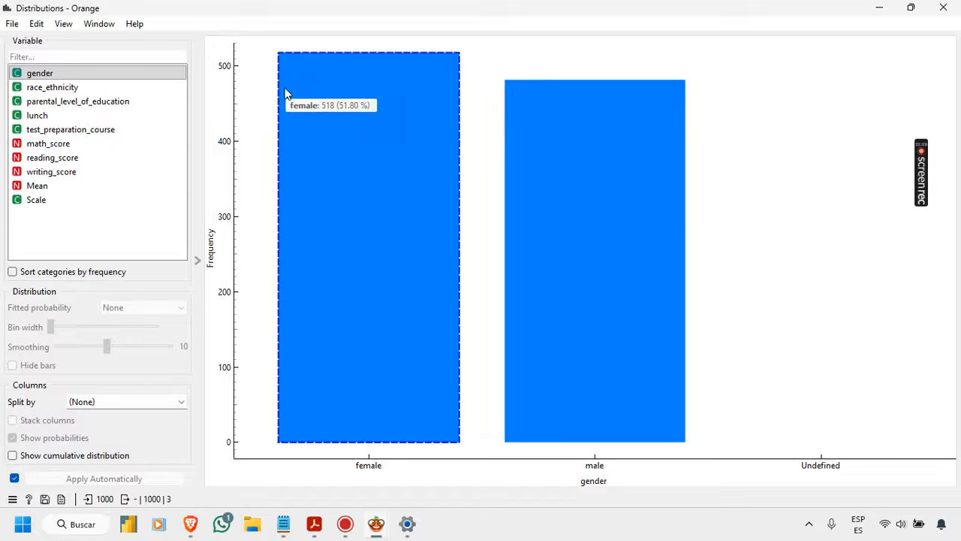
pyautogui.click(530, 148)
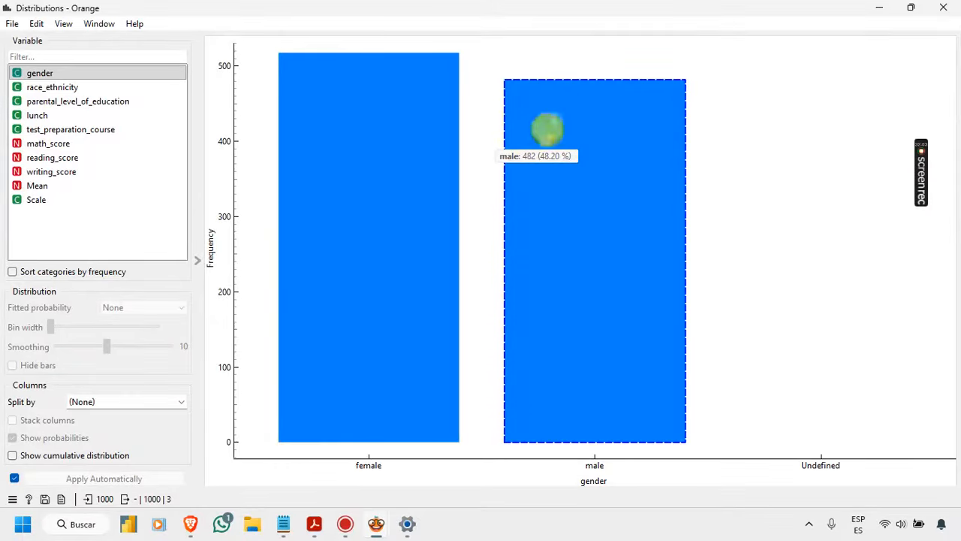
pyautogui.click(483, 132)
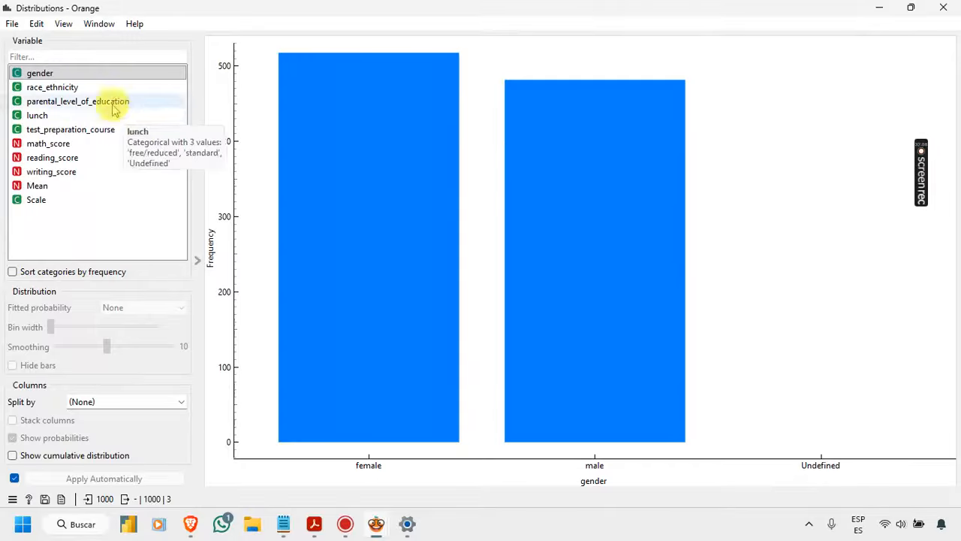
# Step: Plot the race_ethnicity distribution, then the parental_level_of_education distribution, and examine the frequency of the master's degree category
pyautogui.click(63, 87)
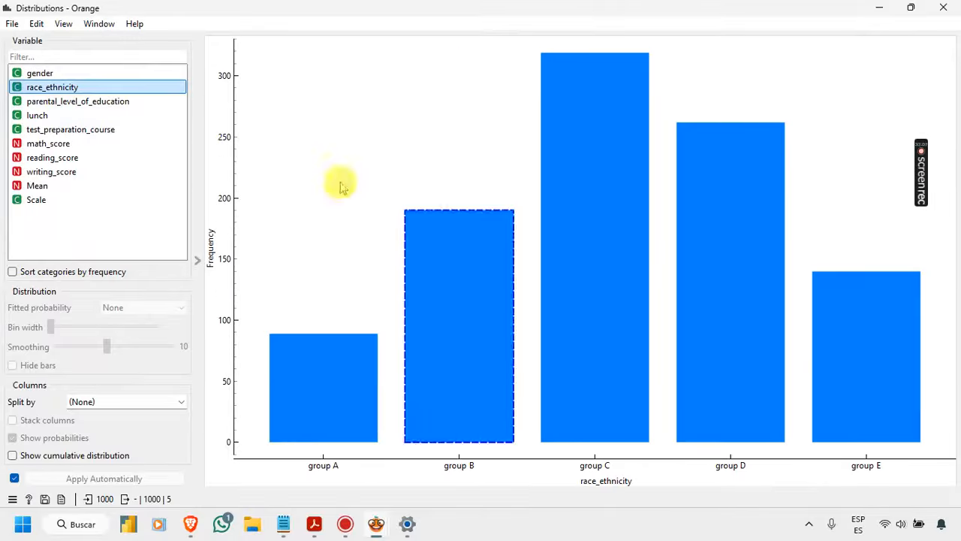
pyautogui.click(112, 105)
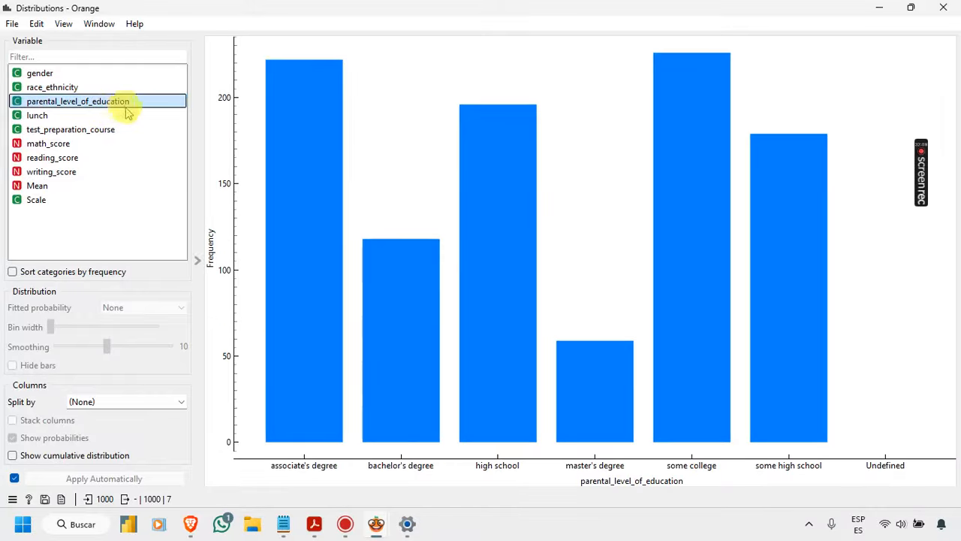
pyautogui.click(578, 385)
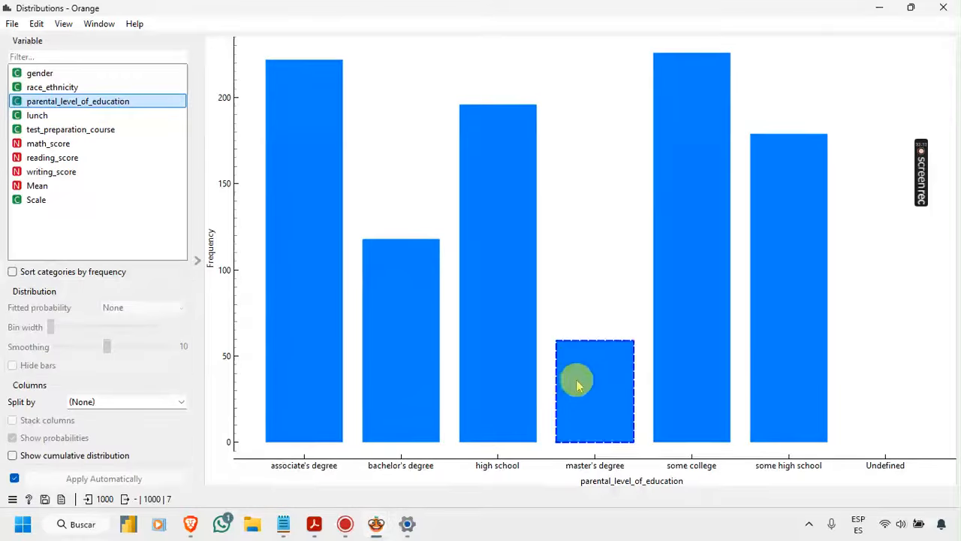
pyautogui.click(575, 277)
pyautogui.click(600, 404)
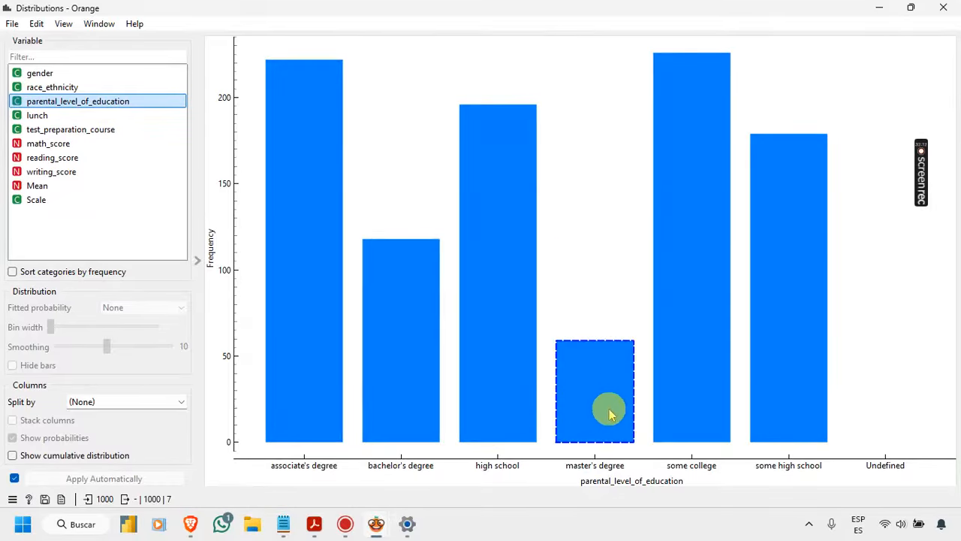
pyautogui.click(522, 371)
pyautogui.click(563, 401)
pyautogui.click(533, 51)
# Step: Plot the lunch distribution and compare free/reduced with standard, then compare completed with none for test_preparation_course
pyautogui.click(34, 117)
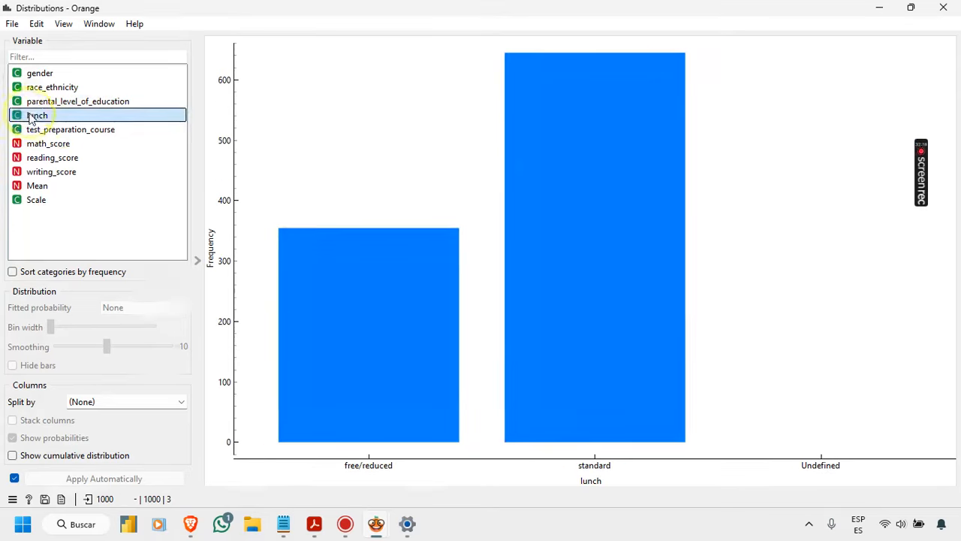
pyautogui.click(293, 333)
pyautogui.click(410, 215)
pyautogui.click(515, 225)
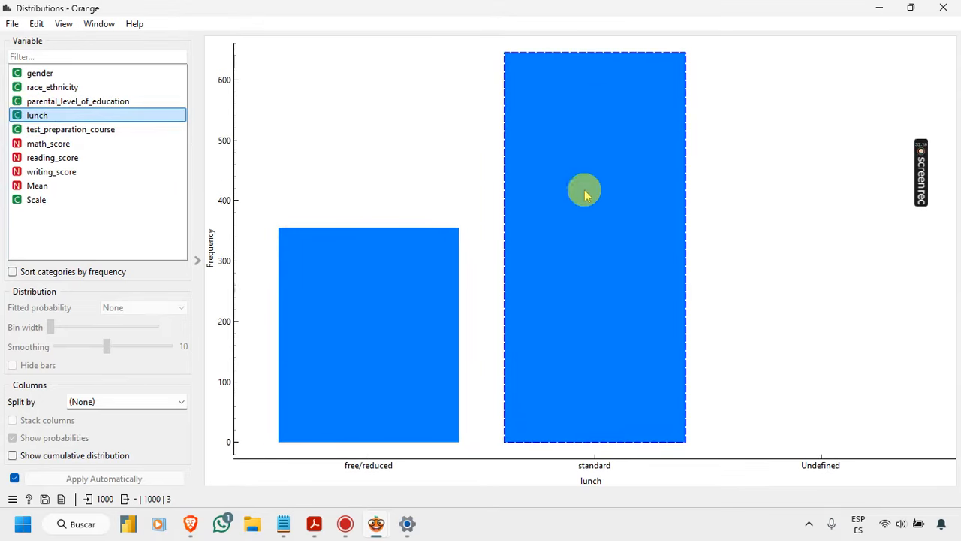
pyautogui.click(628, 275)
pyautogui.click(86, 129)
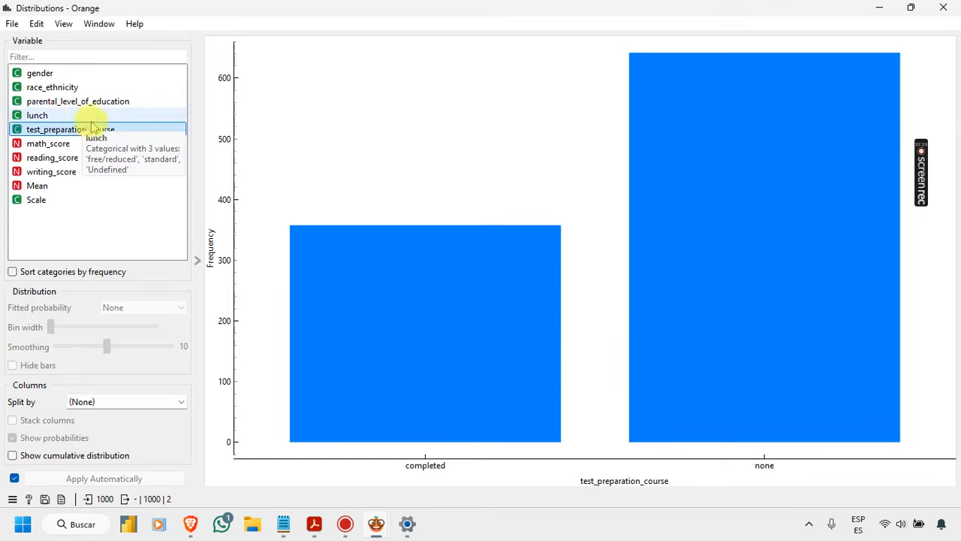
pyautogui.click(722, 187)
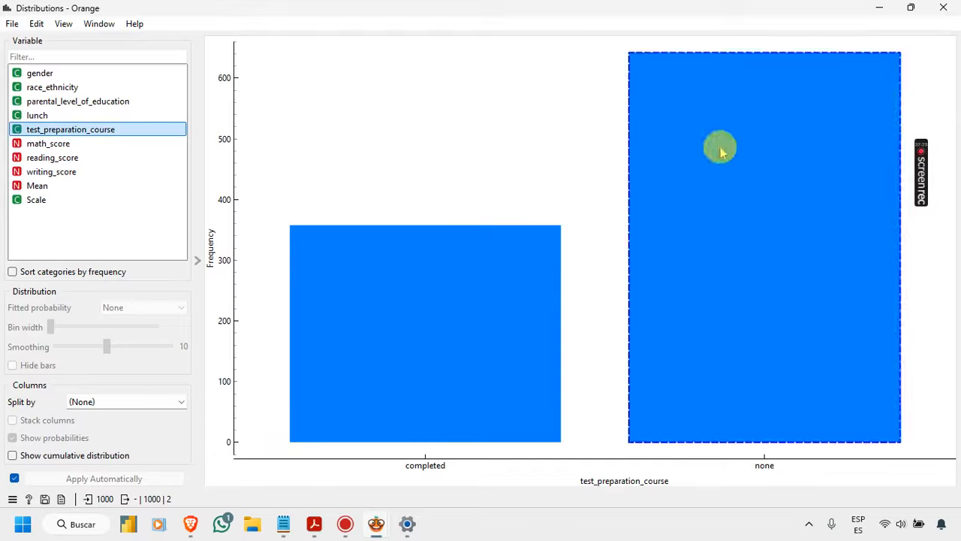
# Step: Plot the math_score distribution and inspect the frequencies of the tallest bars between 58 and 70
pyautogui.click(77, 145)
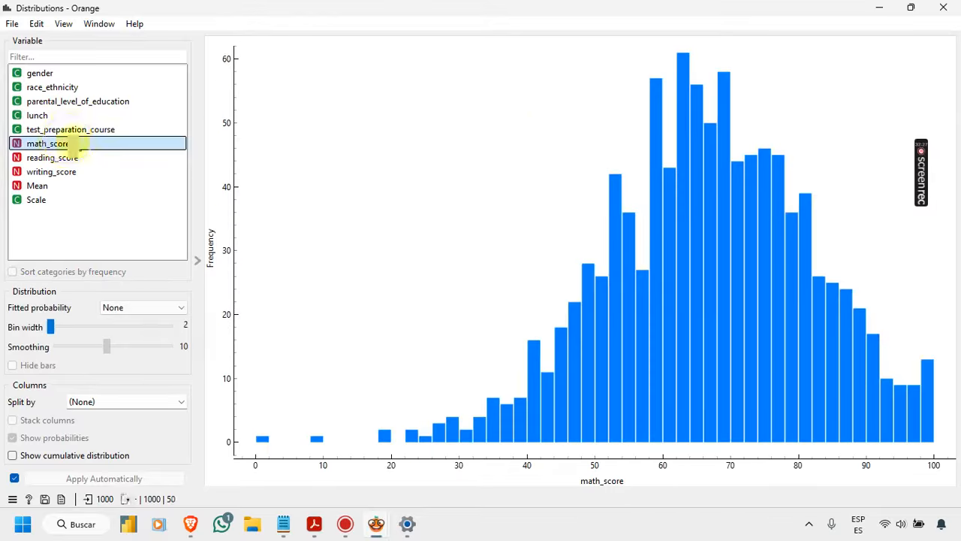
pyautogui.click(685, 90)
pyautogui.click(671, 194)
pyautogui.click(655, 111)
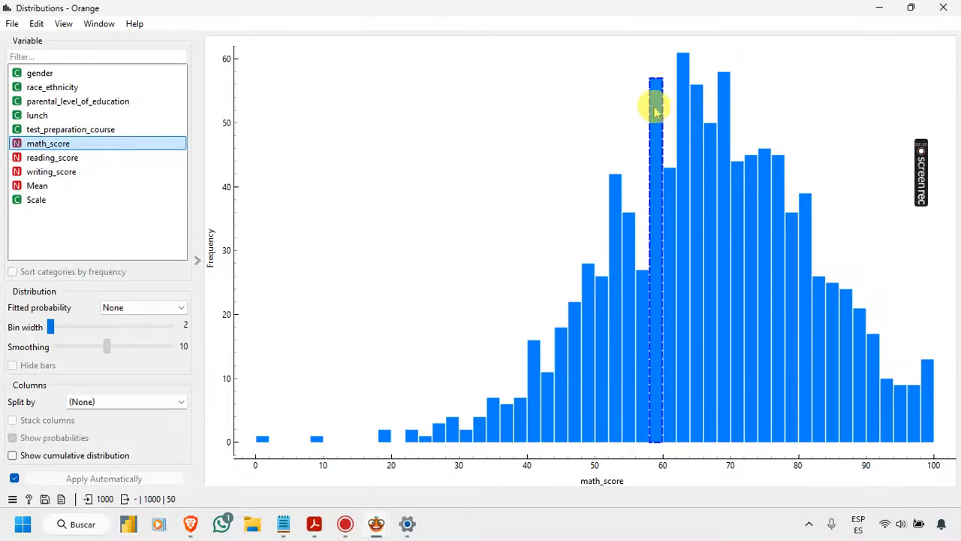
pyautogui.click(657, 111)
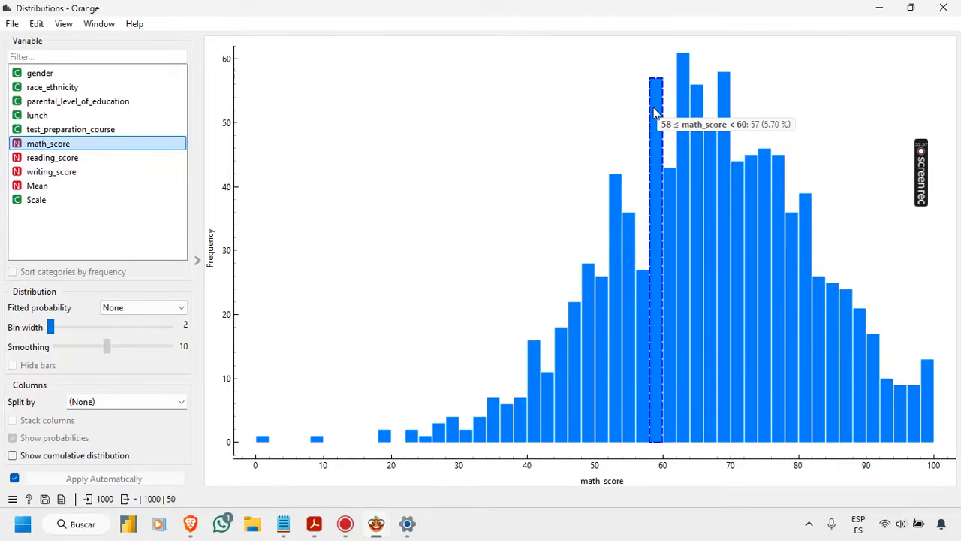
pyautogui.click(697, 97)
pyautogui.click(719, 105)
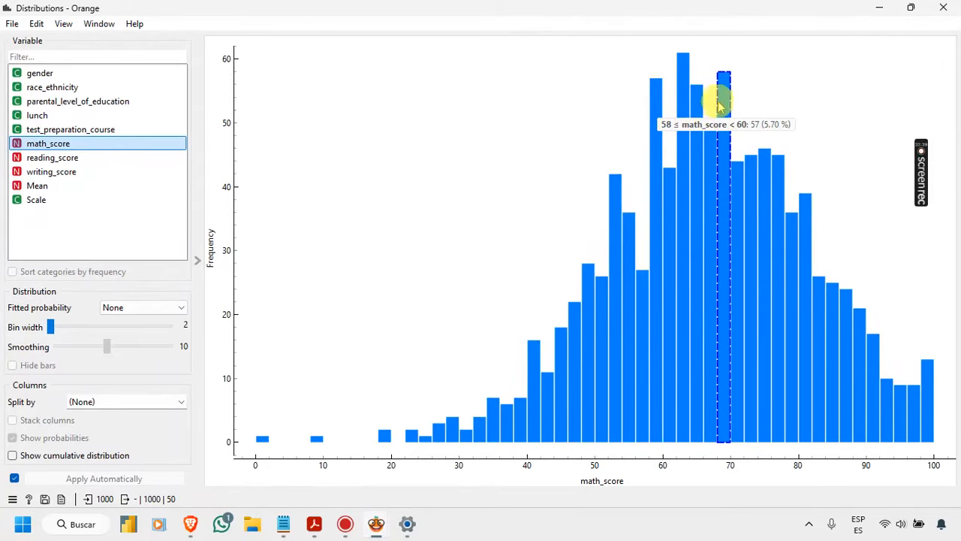
pyautogui.click(725, 106)
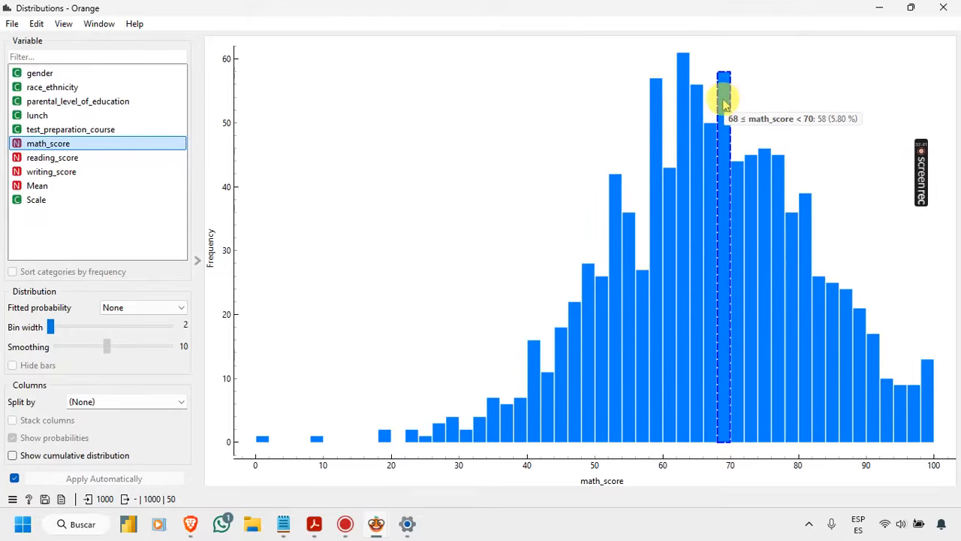
# Step: Plot the reading_score, writing_score and Mean distributions in turn and inspect the frequencies of their score intervals
pyautogui.click(107, 160)
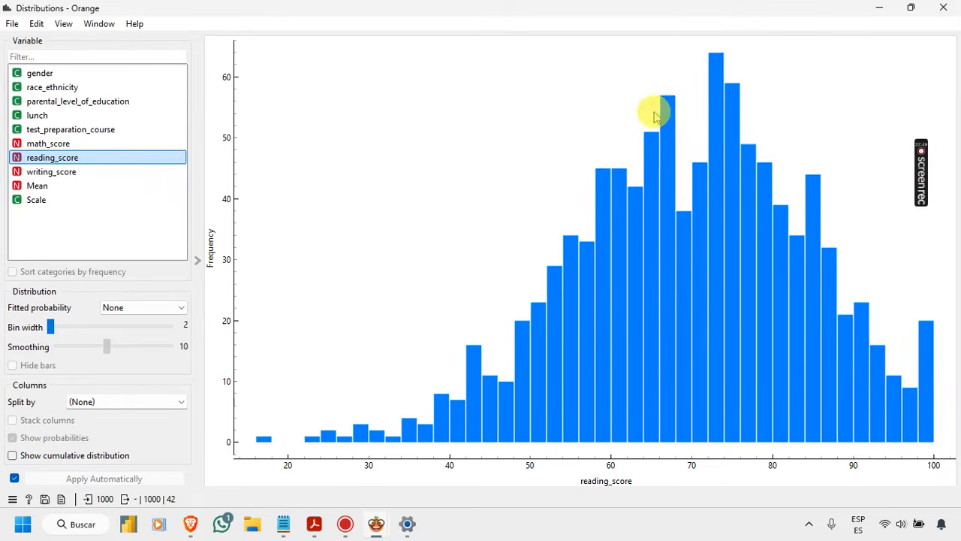
pyautogui.moveTo(663, 161)
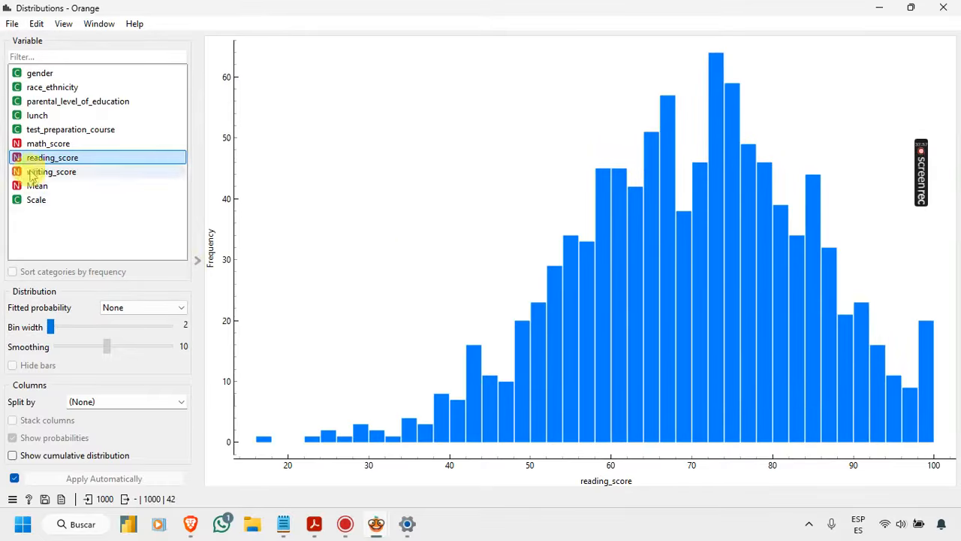
pyautogui.click(58, 172)
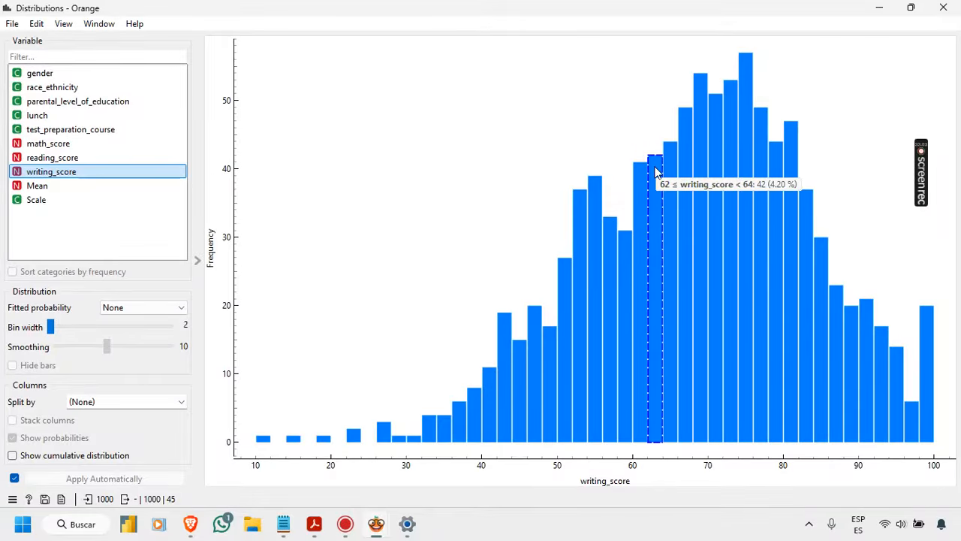
pyautogui.moveTo(787, 159)
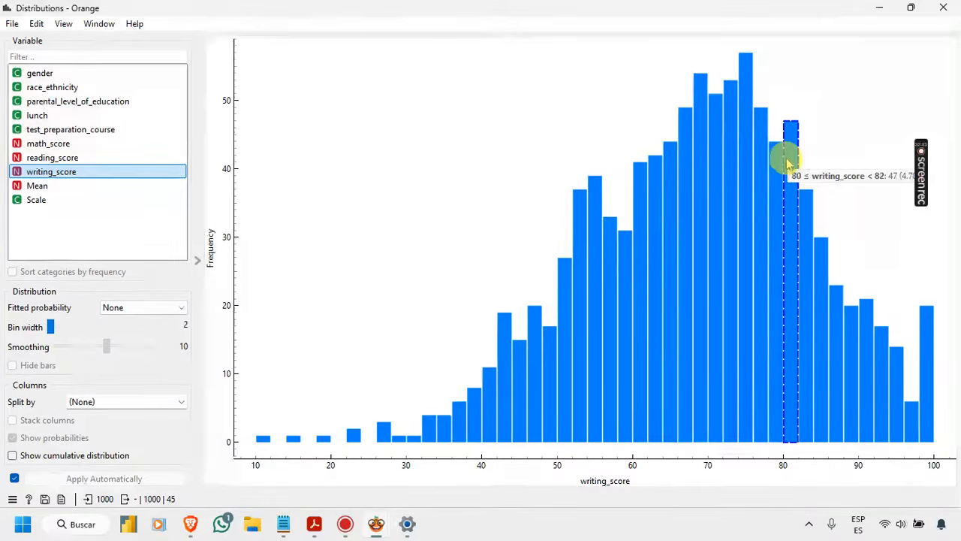
pyautogui.click(60, 185)
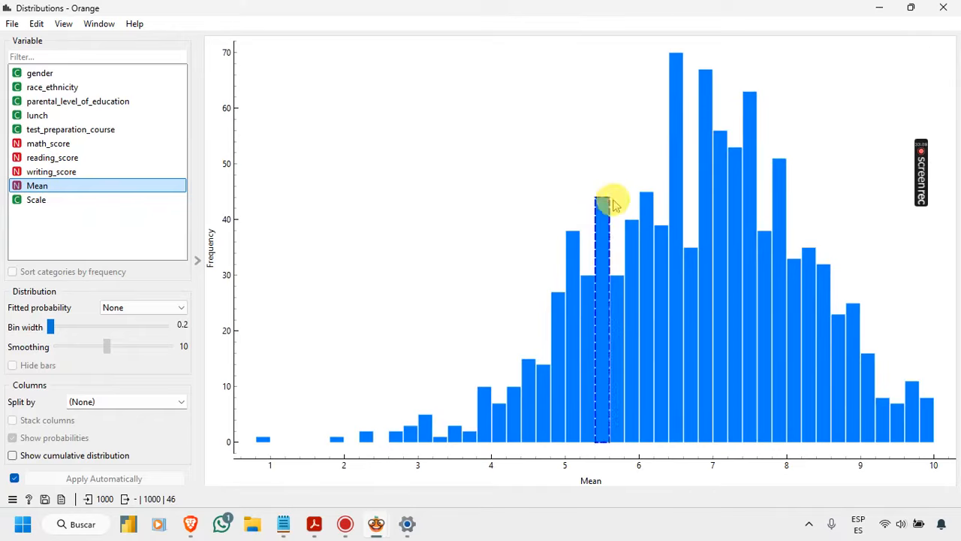
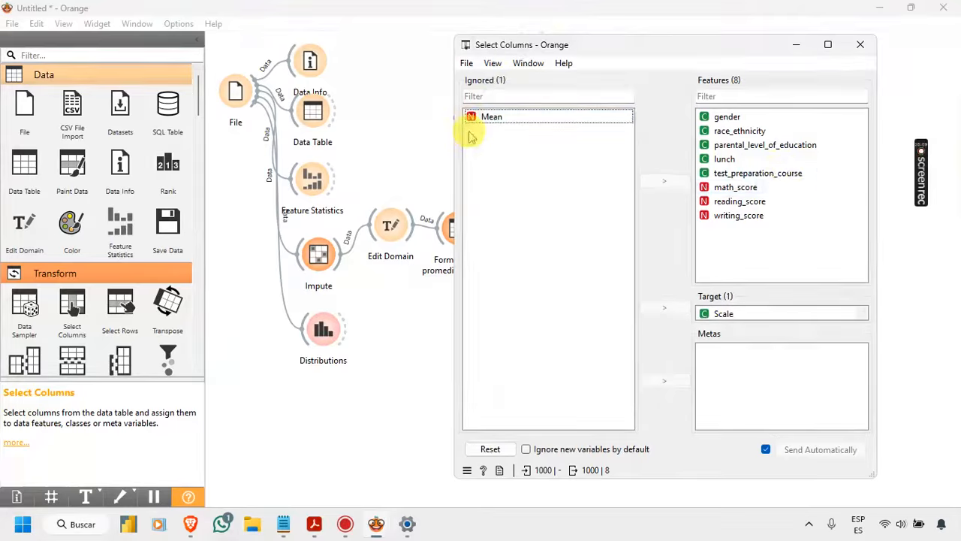
# Step: Check the Scale target in Select Columns, close it, and reposition the Select Rows and Rank widgets on the canvas
pyautogui.click(723, 318)
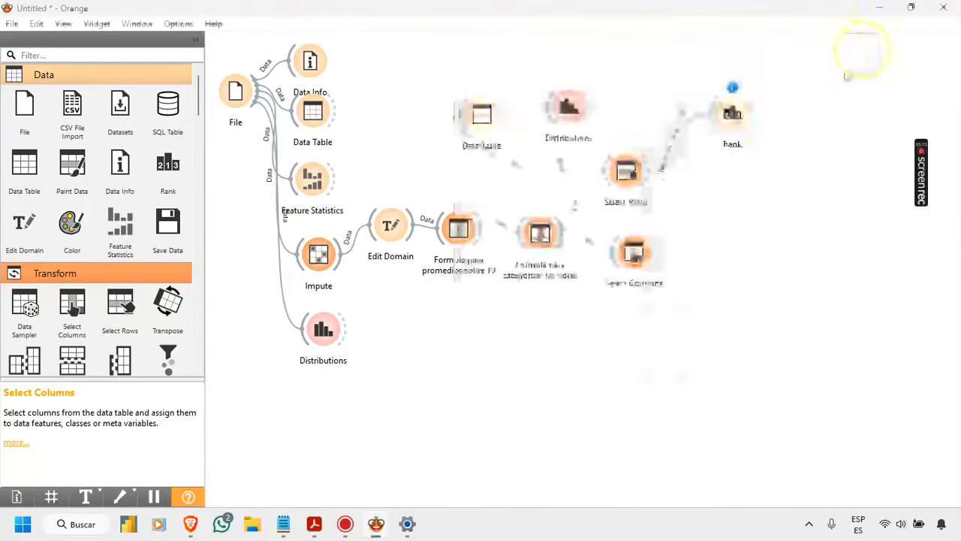
pyautogui.click(860, 44)
pyautogui.moveTo(652, 252); pyautogui.dragTo(682, 160)
pyautogui.moveTo(733, 113); pyautogui.dragTo(780, 90)
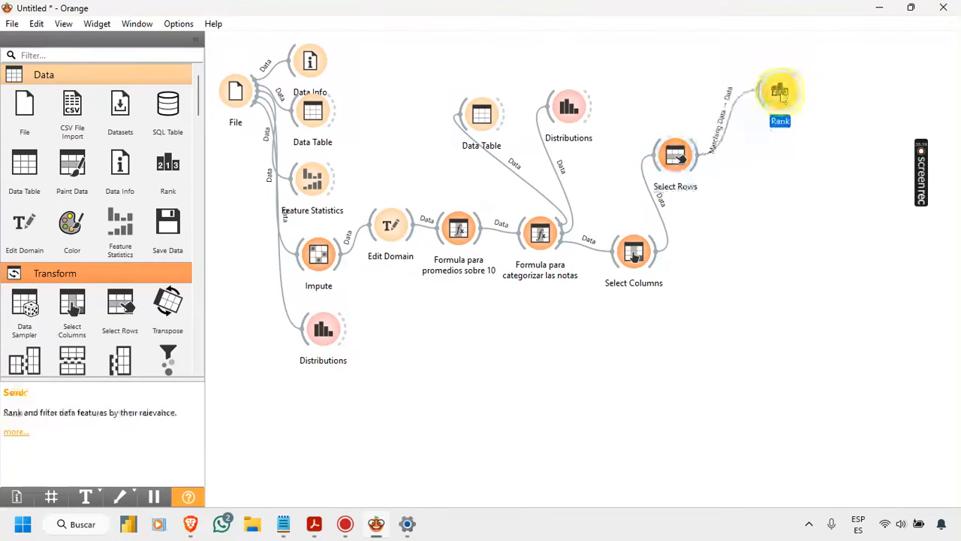
# Step: Open the Rank widget and examine the features' ReliefF and FCBF scores
pyautogui.doubleClick(780, 90)
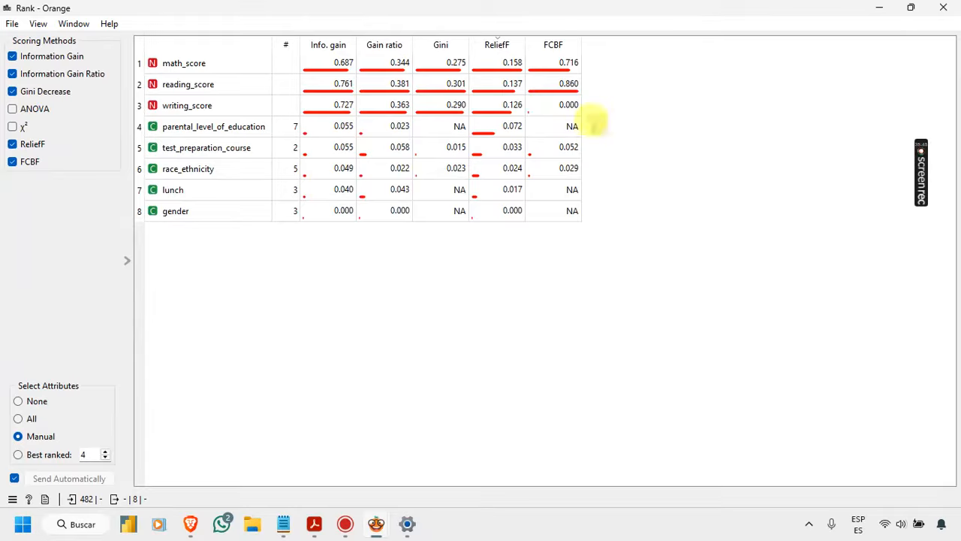
pyautogui.click(580, 112)
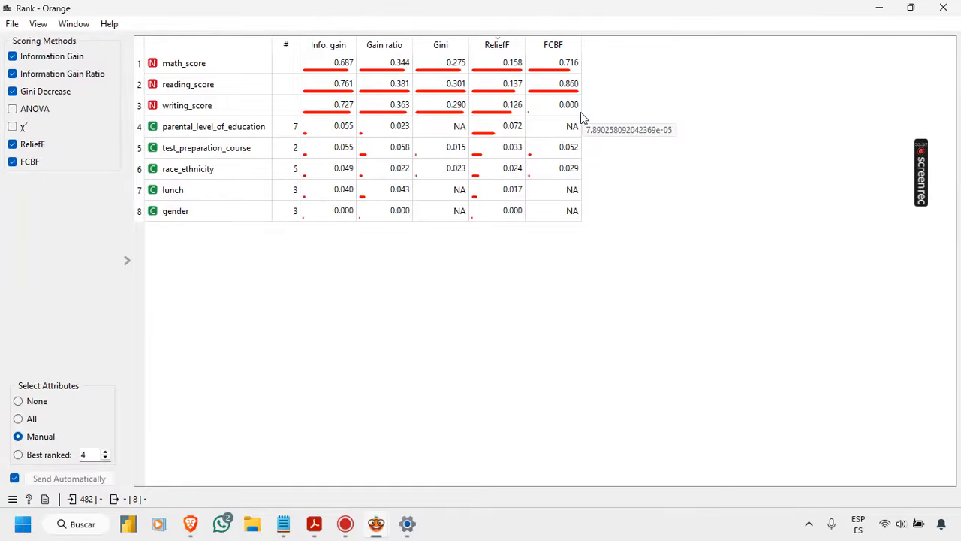
pyautogui.click(513, 50)
pyautogui.click(512, 47)
pyautogui.click(511, 45)
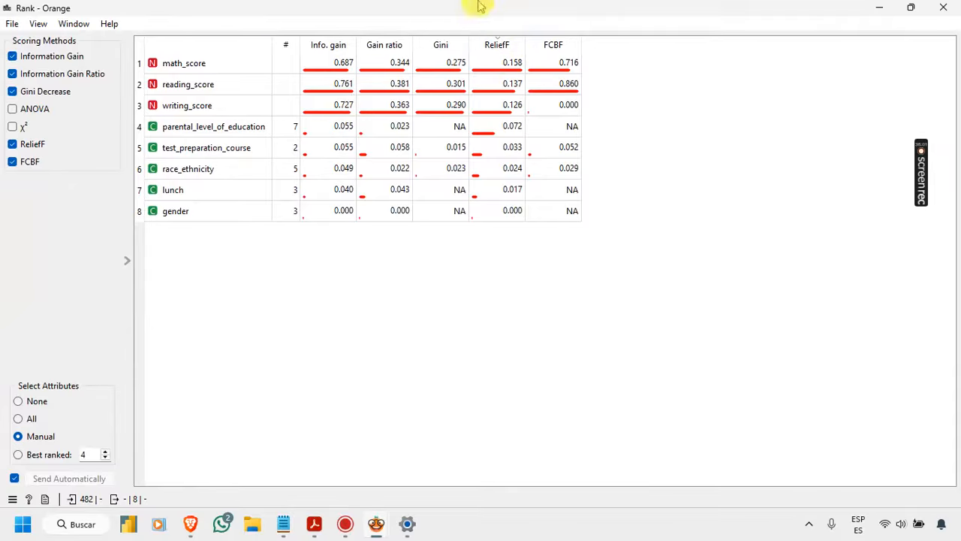
pyautogui.moveTo(312, 13); pyautogui.dragTo(488, 278)
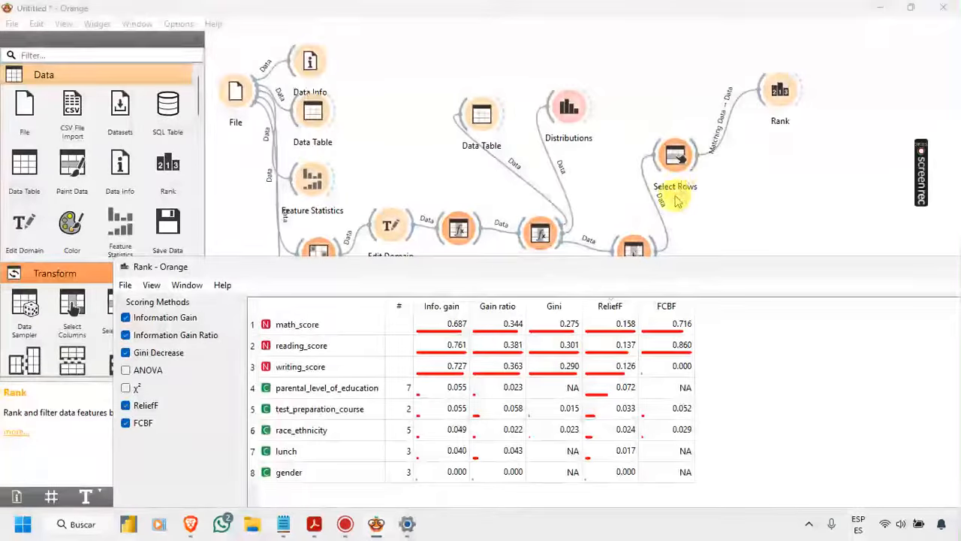
# Step: Check which gender condition Select Rows applies and review the Rank scores for that subset
pyautogui.doubleClick(678, 156)
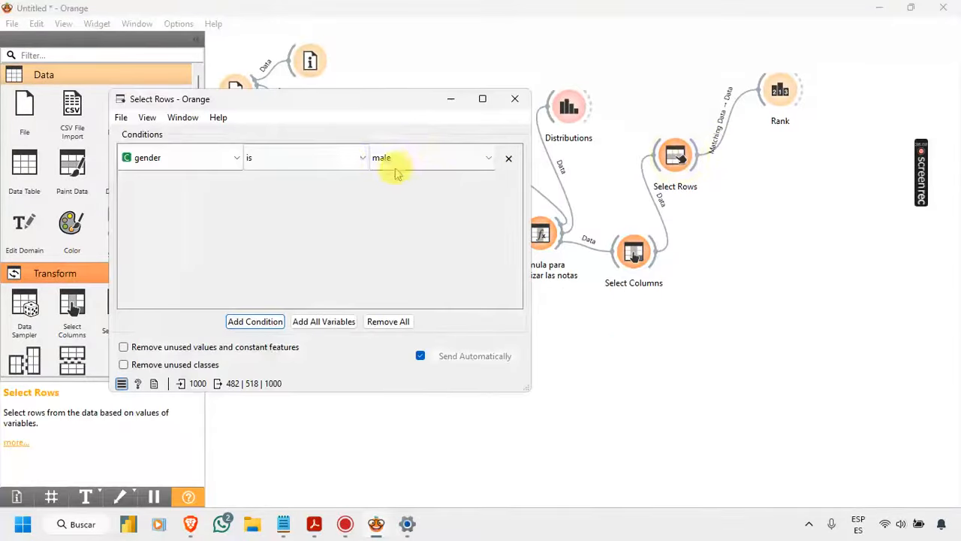
pyautogui.click(515, 98)
pyautogui.moveTo(380, 532)
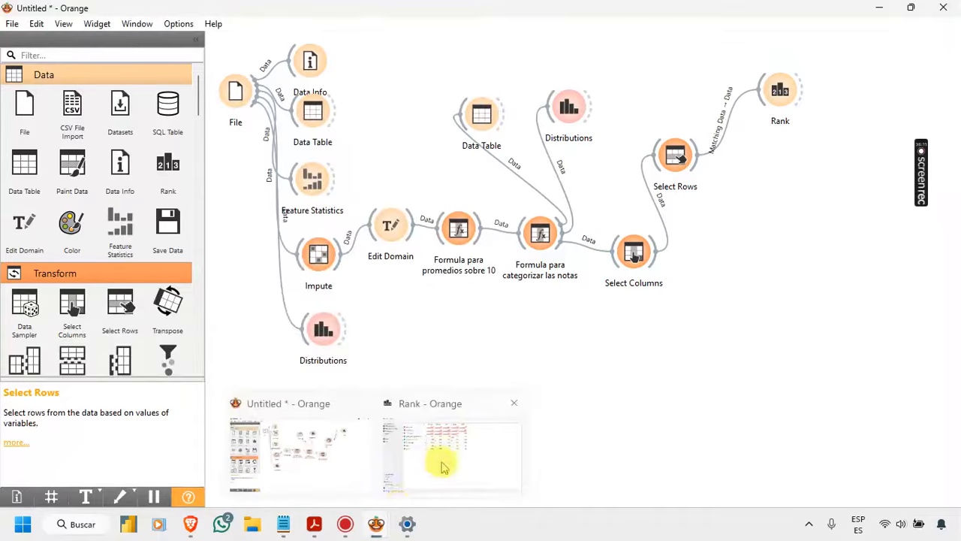
pyautogui.click(443, 455)
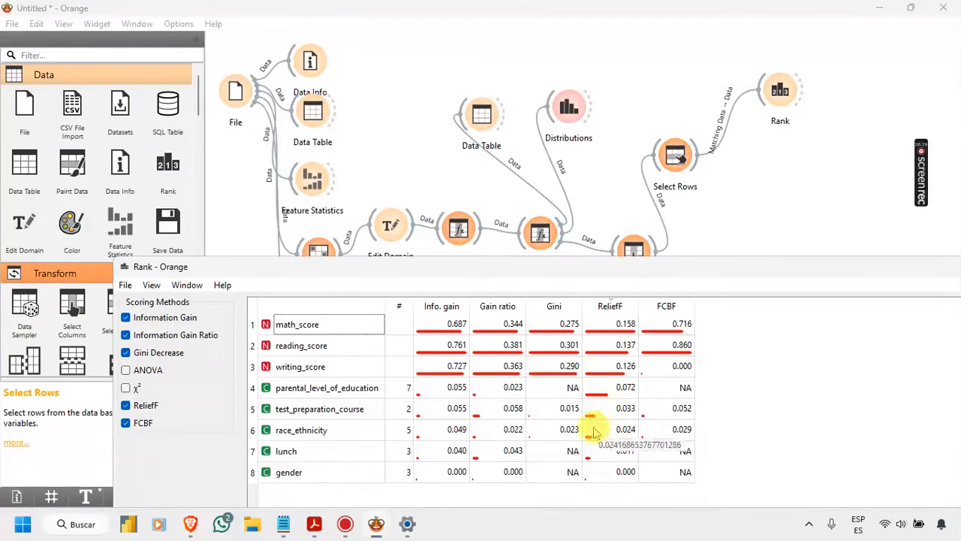
pyautogui.moveTo(916, 257); pyautogui.dragTo(600, 268)
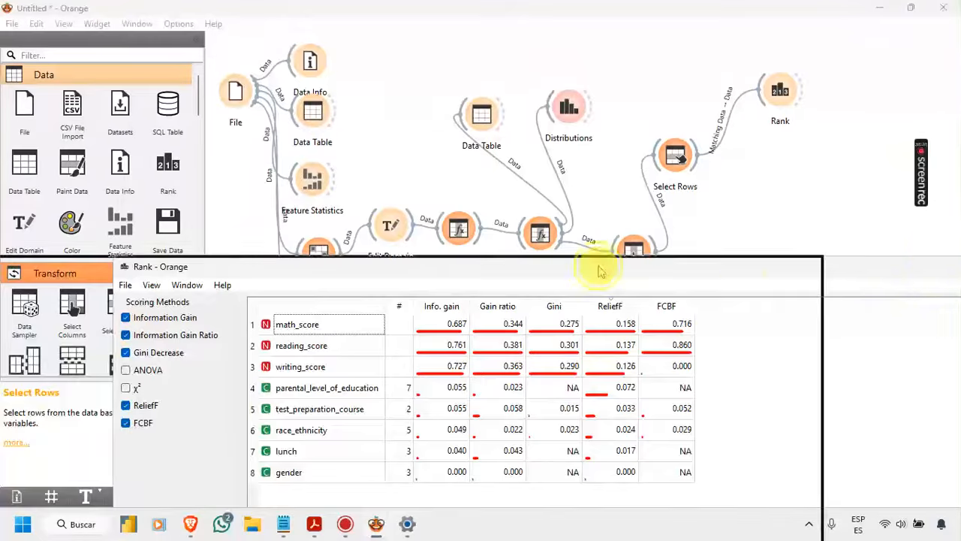
pyautogui.click(742, 268)
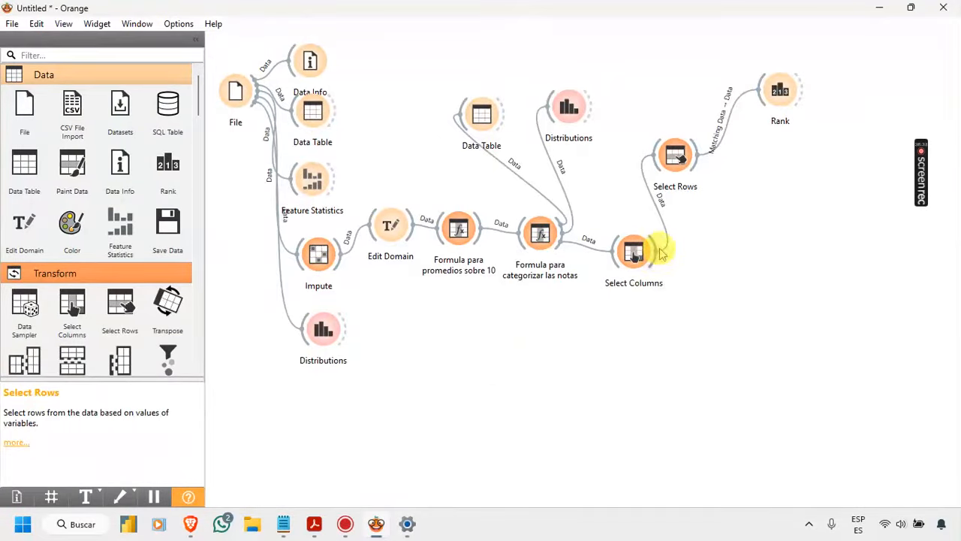
pyautogui.moveTo(658, 258); pyautogui.dragTo(654, 259)
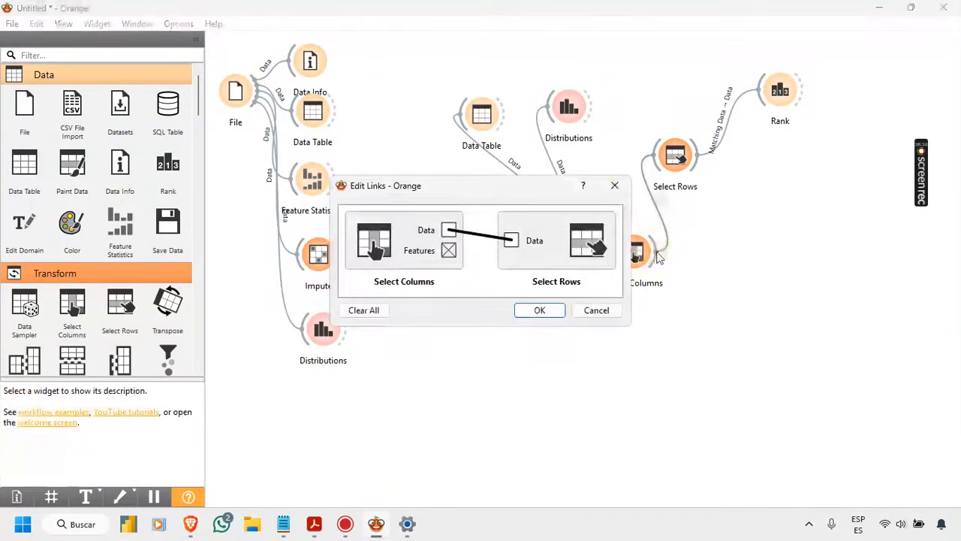
pyautogui.click(614, 187)
pyautogui.click(680, 168)
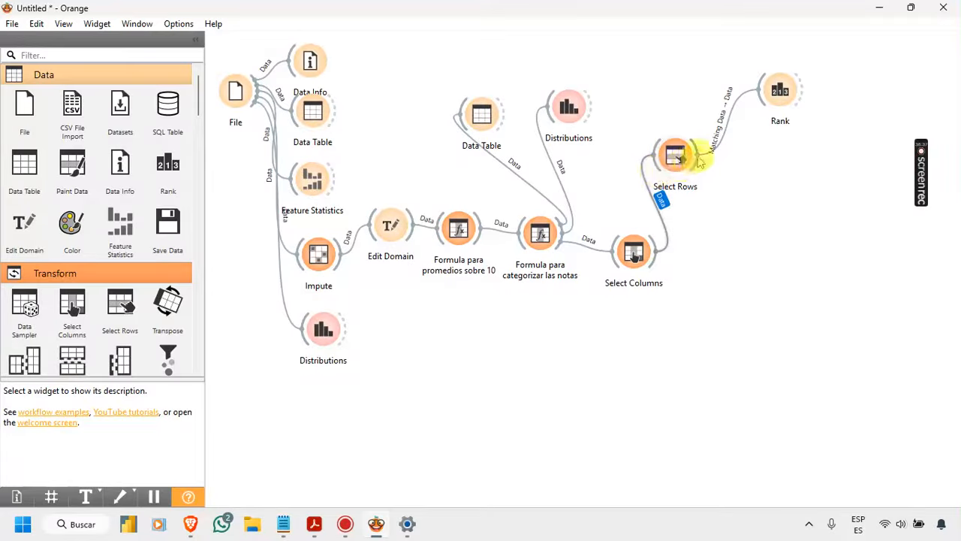
# Step: Connect a second Rank widget to Select Rows and link Unmatched Data to its Data input
pyautogui.moveTo(728, 178); pyautogui.dragTo(725, 159)
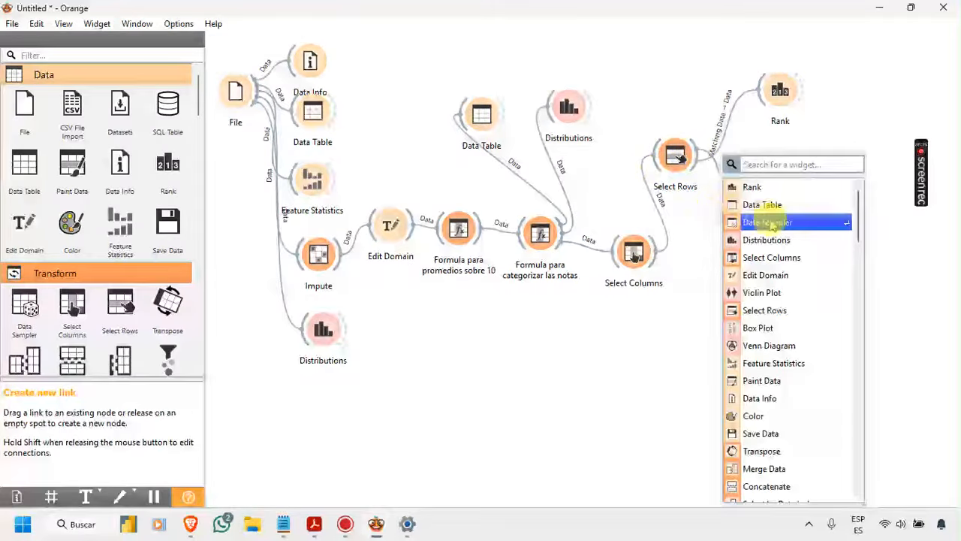
pyautogui.click(772, 191)
pyautogui.moveTo(761, 200); pyautogui.dragTo(788, 197)
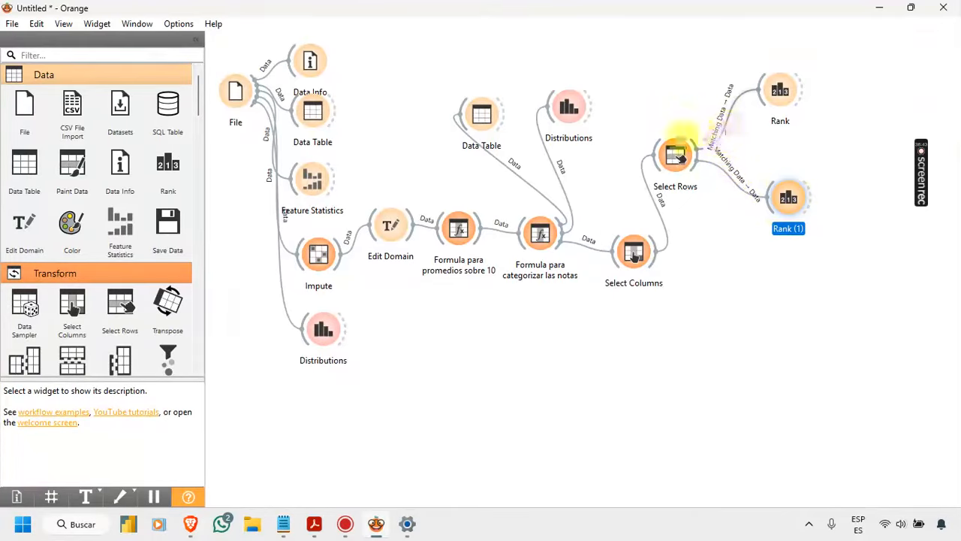
pyautogui.doubleClick(726, 182)
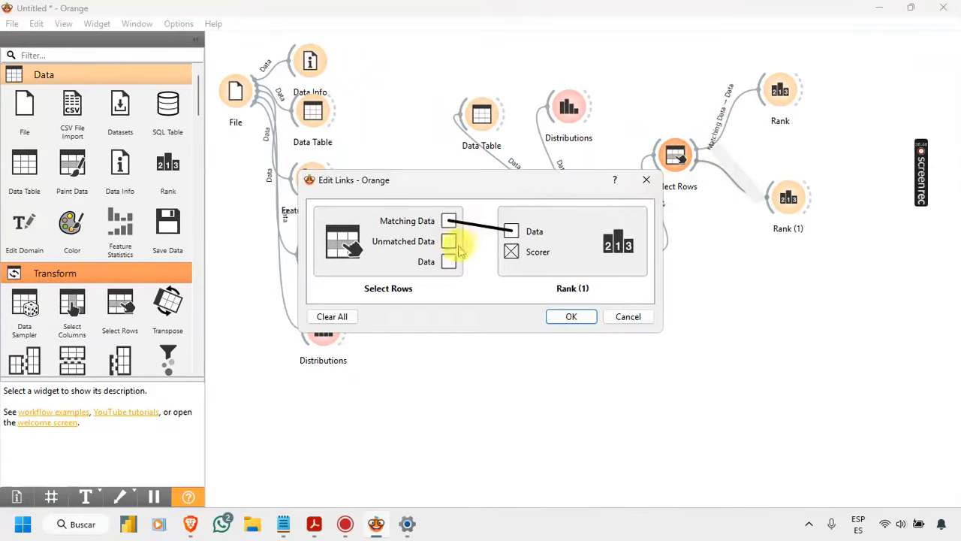
pyautogui.moveTo(449, 241); pyautogui.dragTo(509, 235)
pyautogui.click(571, 317)
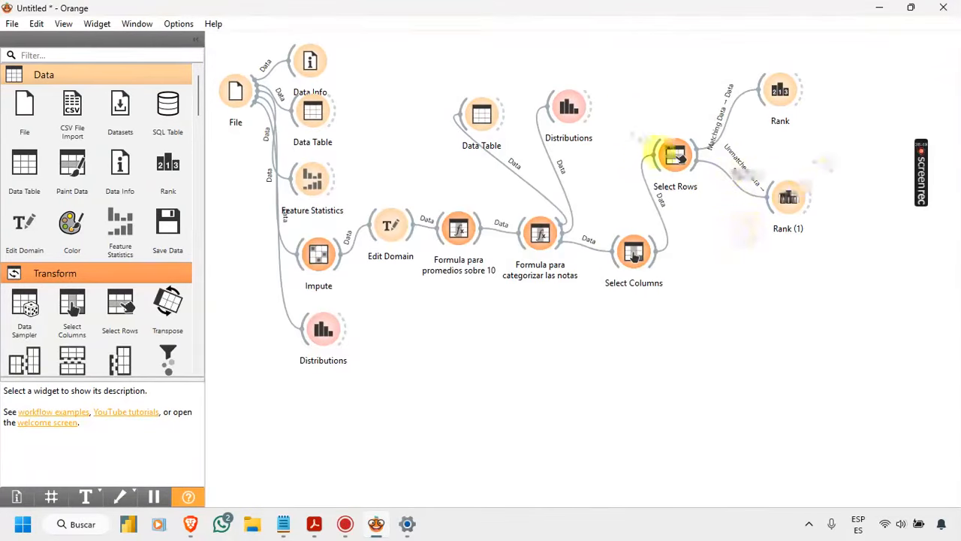
# Step: Shorten the second Rank widget's name to Rank and place it closer beneath the first Rank widget
pyautogui.click(787, 197)
pyautogui.rightClick(787, 197)
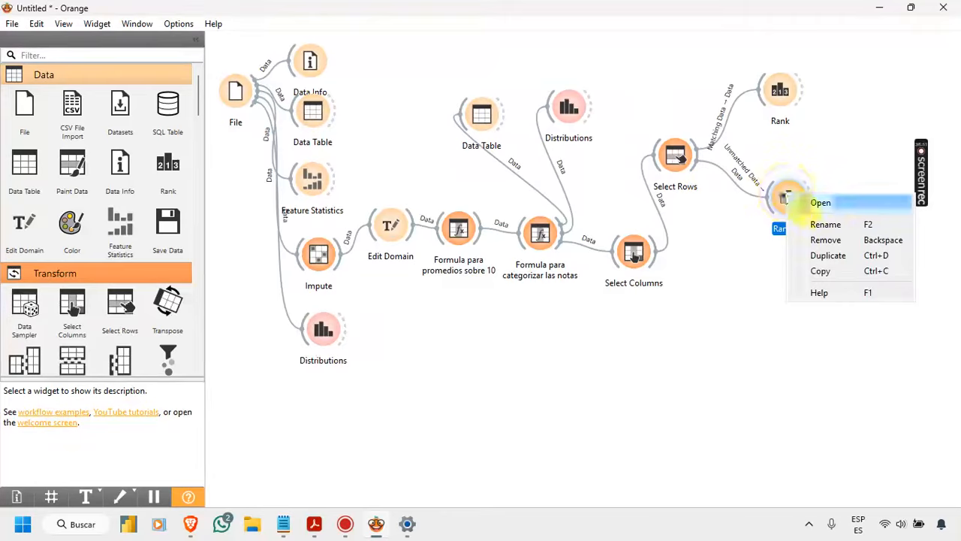
pyautogui.click(819, 224)
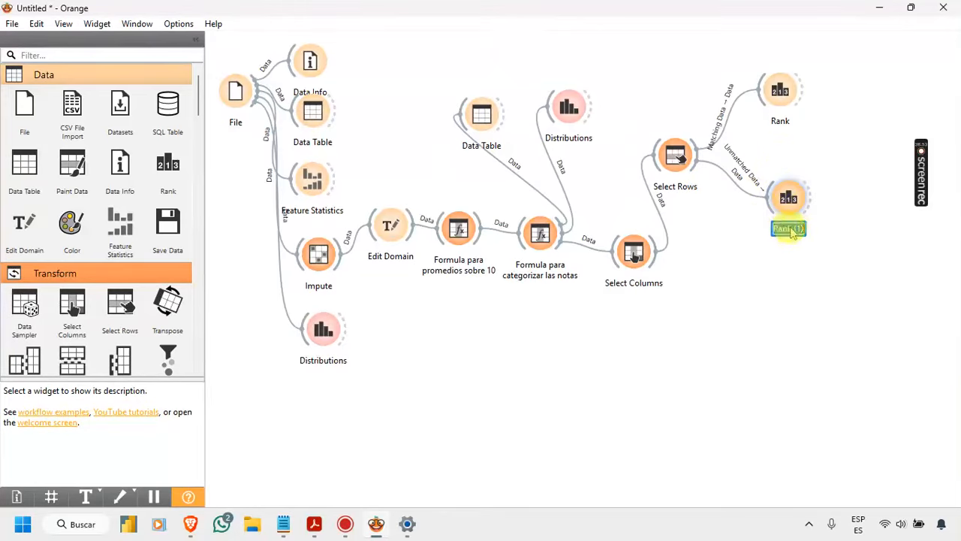
pyautogui.click(833, 231)
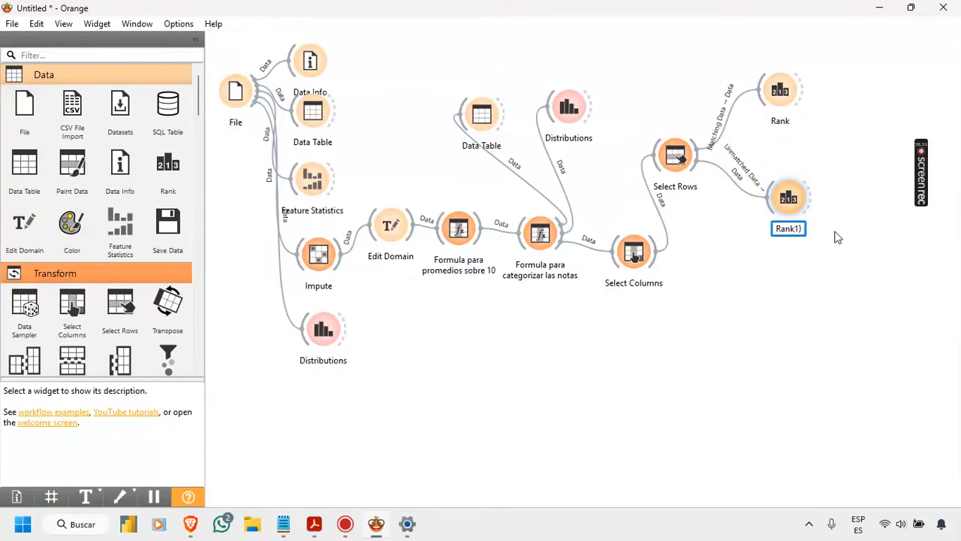
pyautogui.moveTo(787, 194); pyautogui.dragTo(784, 162)
pyautogui.doubleClick(784, 162)
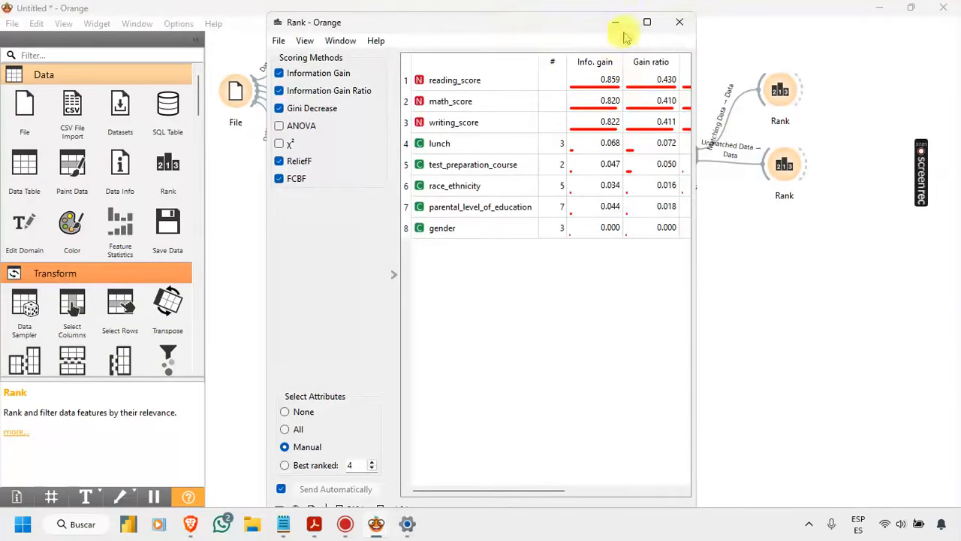
pyautogui.click(679, 21)
# Step: Rename the Rank widget fed by Unmatched Data as "Rank niñas"
pyautogui.rightClick(783, 165)
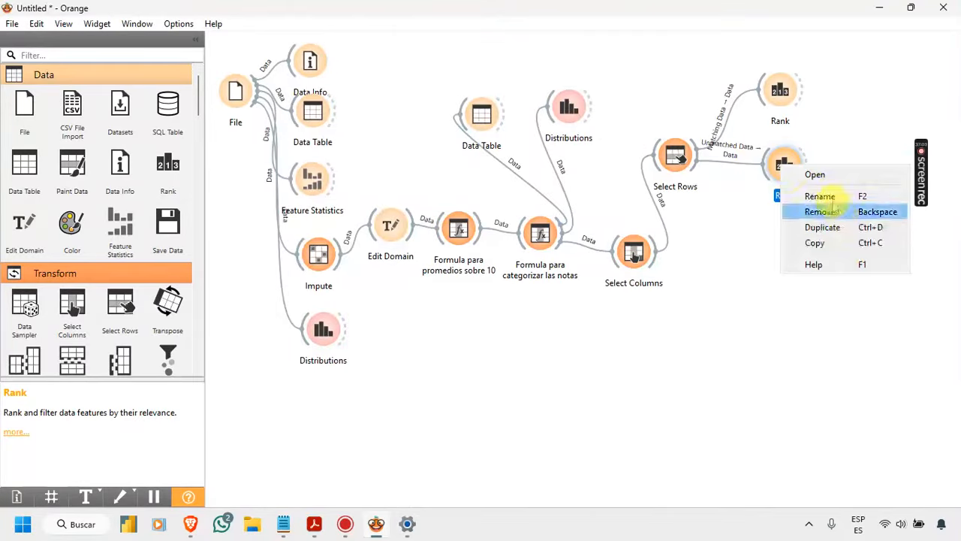
pyautogui.click(829, 196)
pyautogui.press('Right')
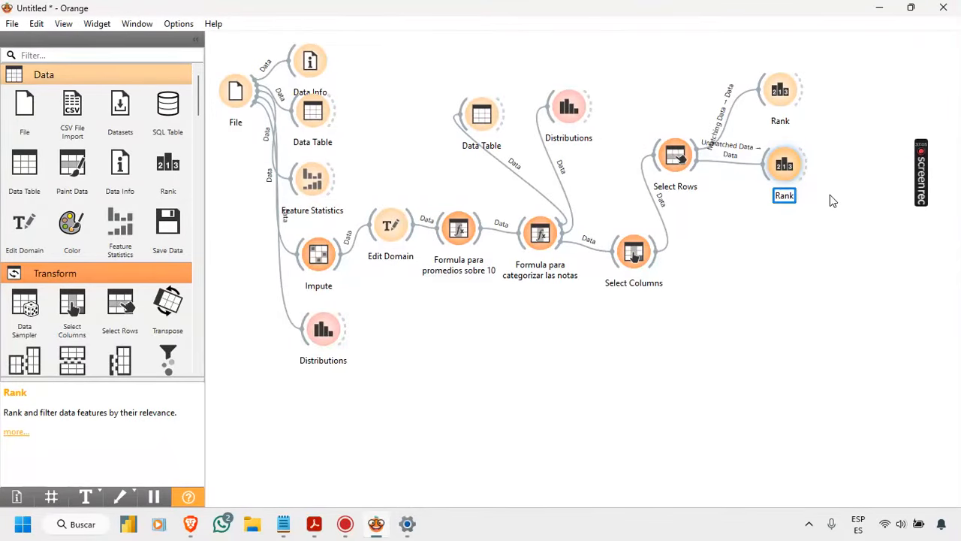
pyautogui.write('niñas')
pyautogui.press('Return')
# Step: Rename the Rank widget fed by Matching Data as "Rank niños"
pyautogui.rightClick(781, 88)
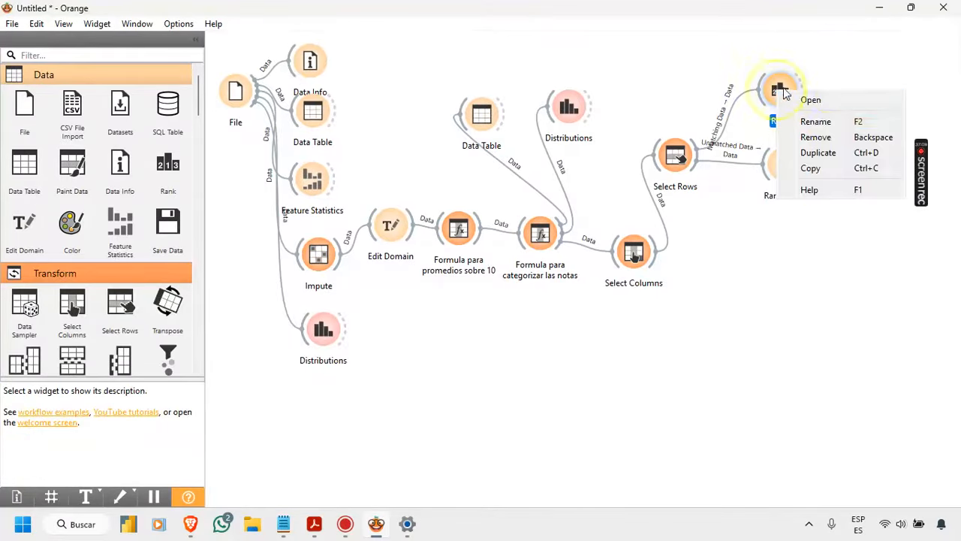
pyautogui.click(828, 122)
pyautogui.press('Right')
pyautogui.write('n')
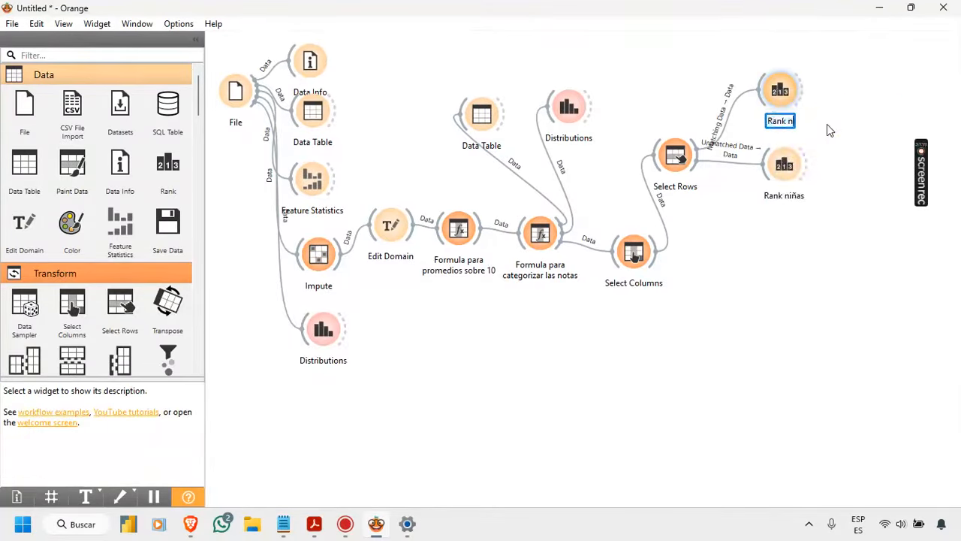
pyautogui.write('iños')
pyautogui.click(827, 124)
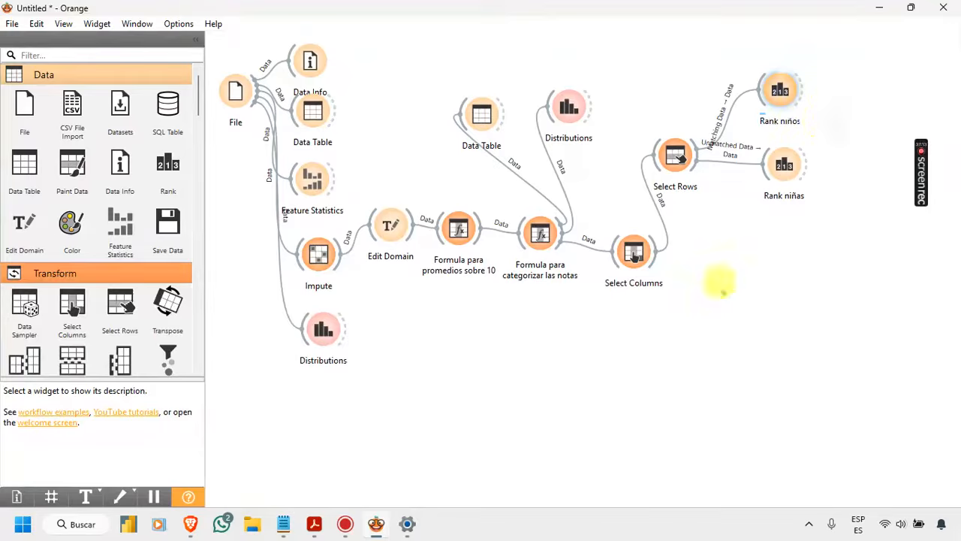
# Step: Open the Rank niñas and Rank niños score tables and move their windows apart for comparison
pyautogui.moveTo(380, 523)
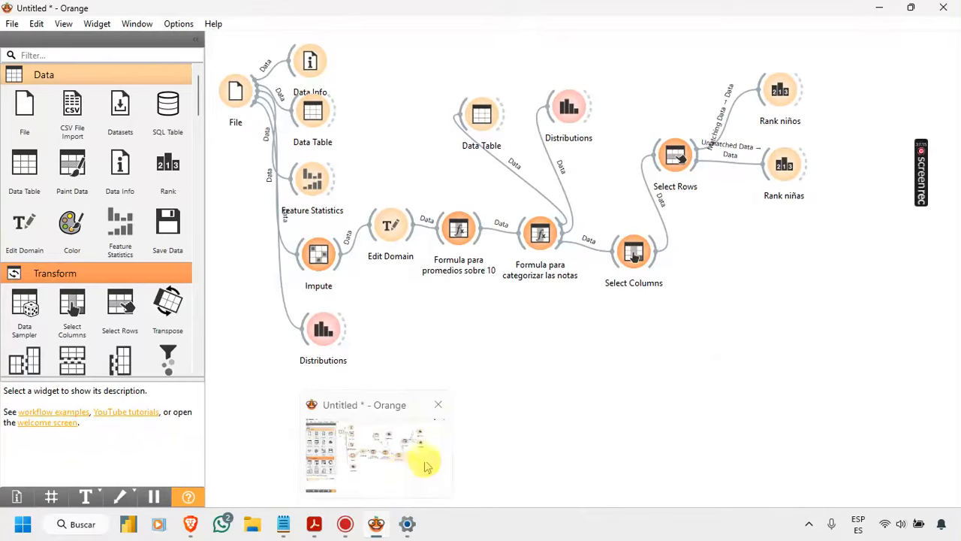
pyautogui.doubleClick(784, 167)
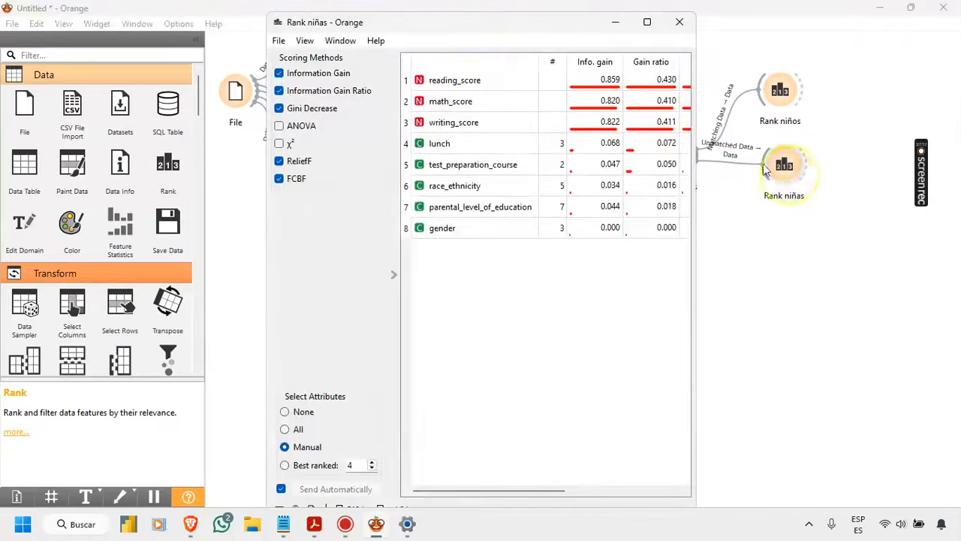
pyautogui.moveTo(469, 23); pyautogui.dragTo(212, 17)
pyautogui.doubleClick(778, 88)
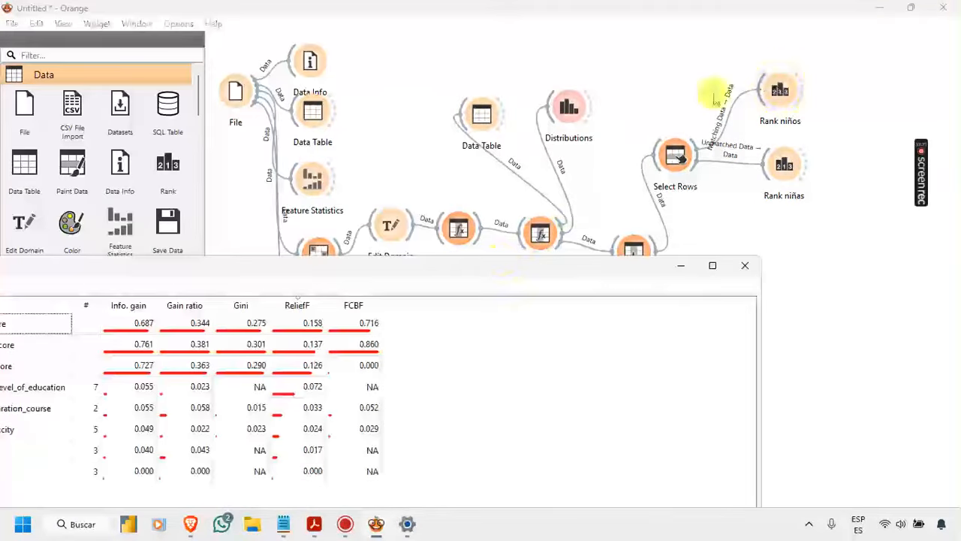
pyautogui.moveTo(476, 269); pyautogui.dragTo(665, 43)
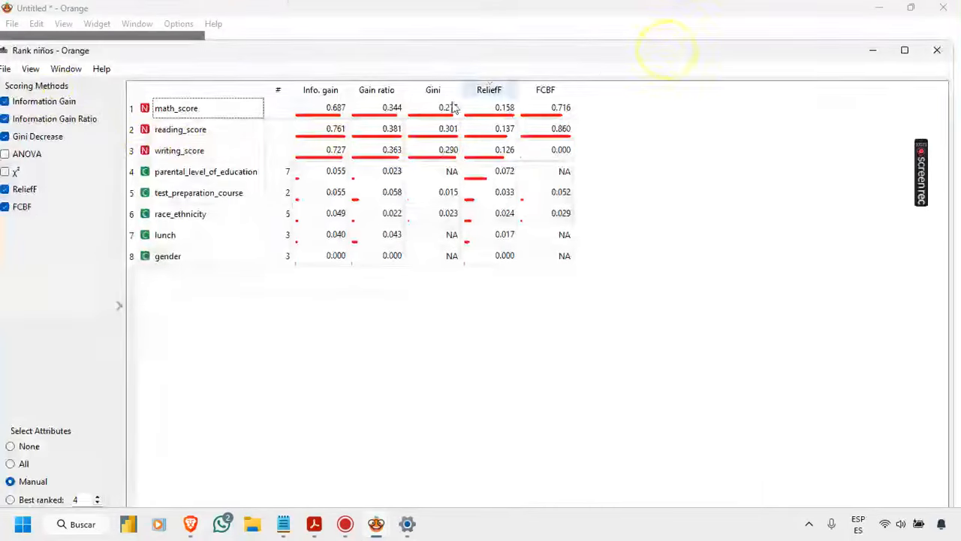
pyautogui.moveTo(121, 51); pyautogui.dragTo(184, 116)
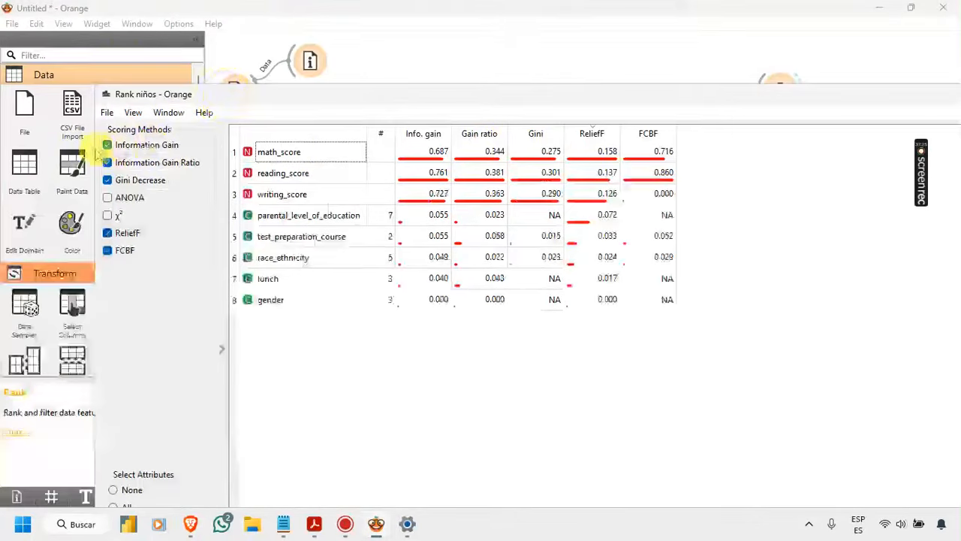
pyautogui.moveTo(245, 94); pyautogui.dragTo(773, 95)
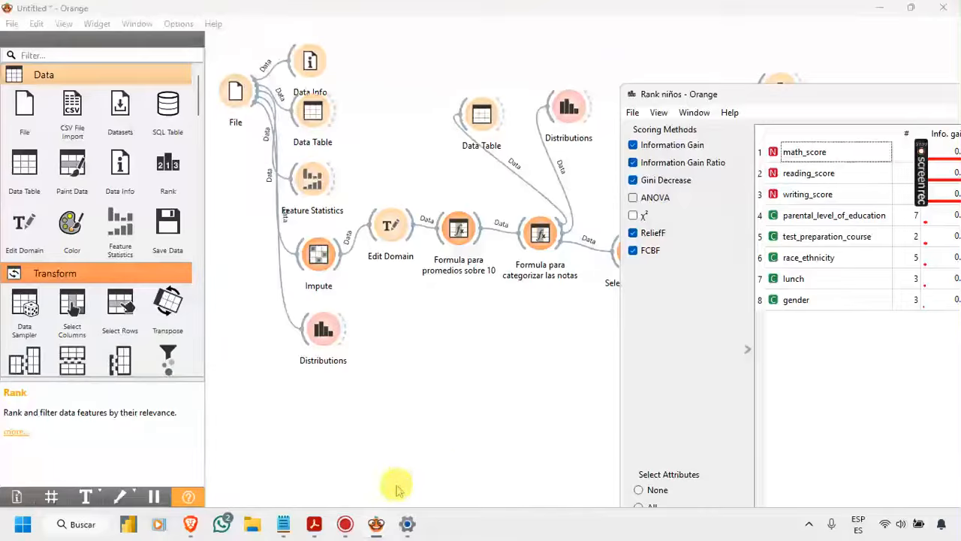
# Step: Arrange the Rank niños window beside Rank niñas and collapse its scoring options pane
pyautogui.moveTo(379, 521)
pyautogui.click(423, 455)
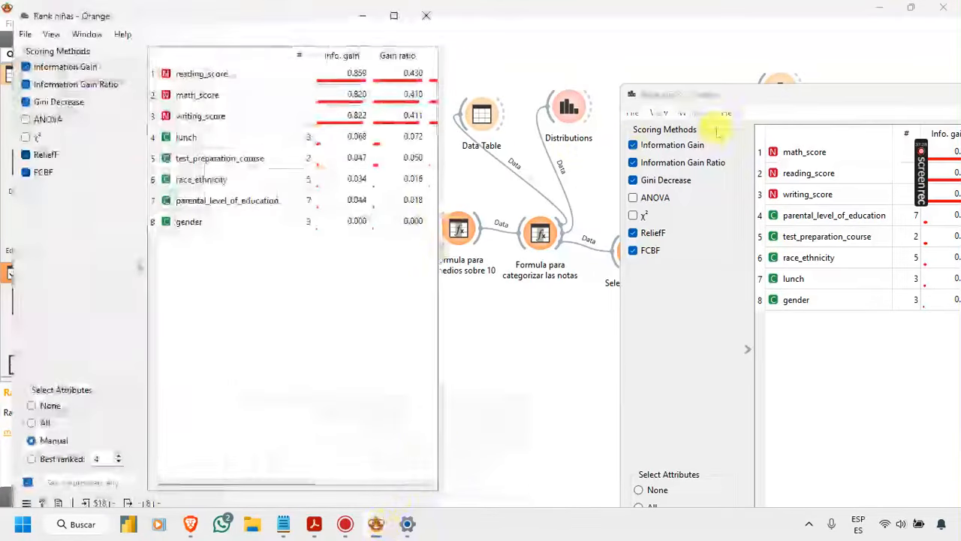
pyautogui.moveTo(762, 94); pyautogui.dragTo(606, 25)
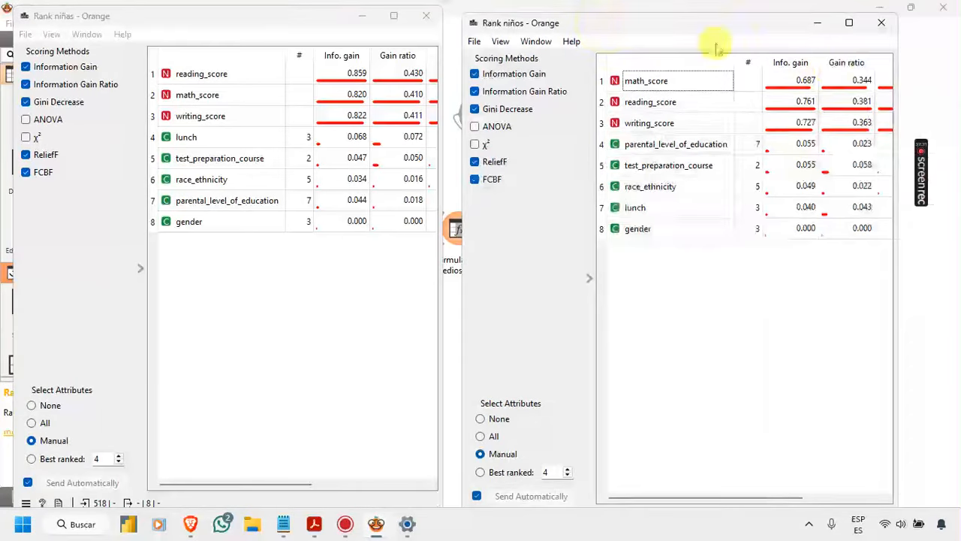
pyautogui.click(589, 280)
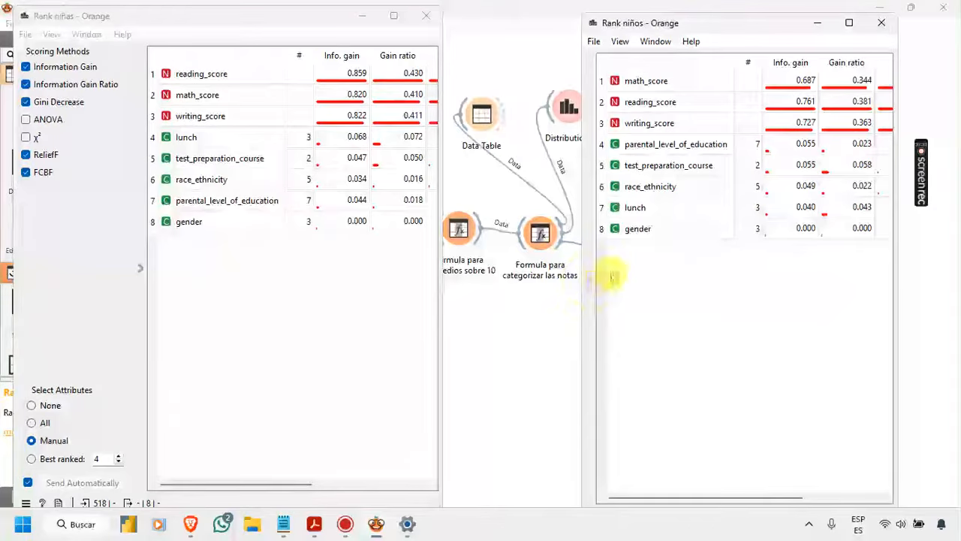
# Step: Widen the Rank niños window to reveal the ReliefF scores and sort its features by ReliefF in descending order
pyautogui.moveTo(588, 324); pyautogui.dragTo(496, 331)
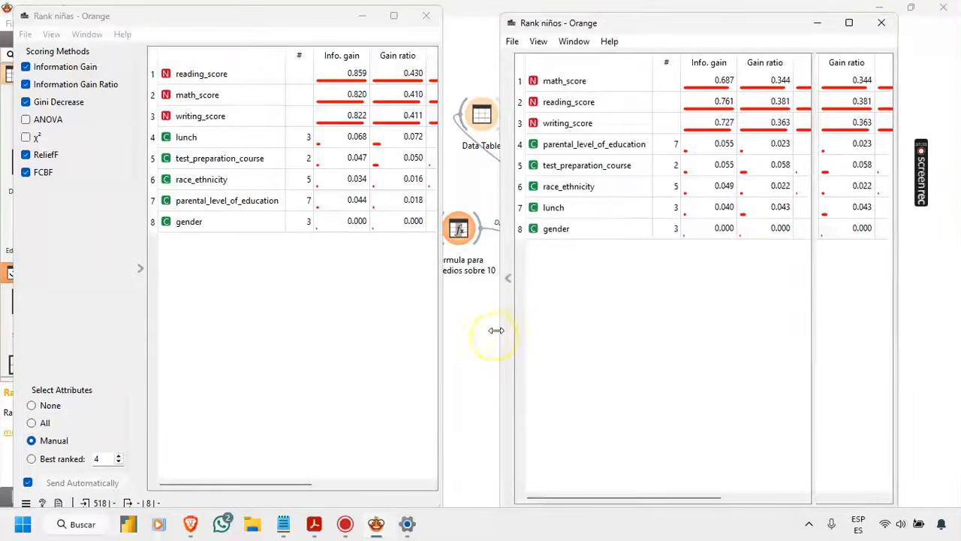
pyautogui.click(868, 65)
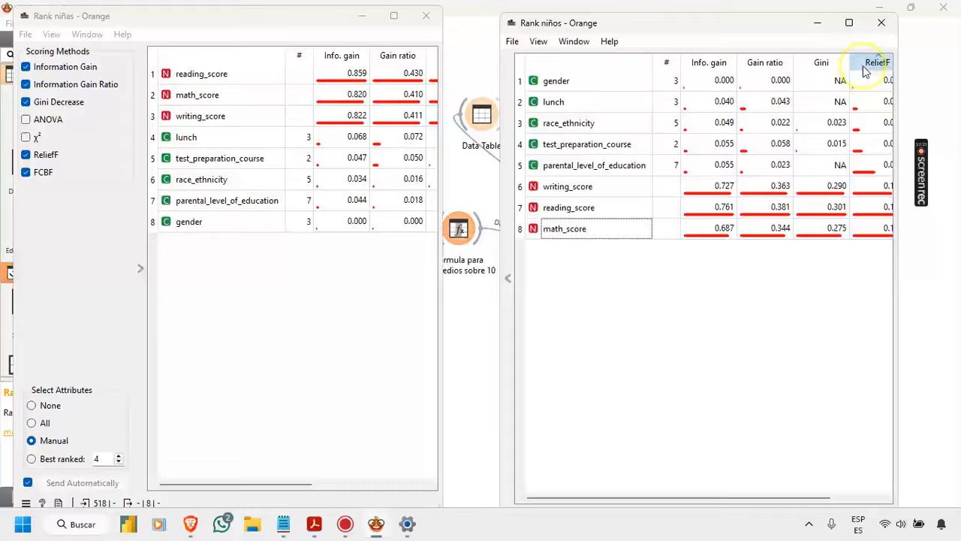
pyautogui.click(866, 68)
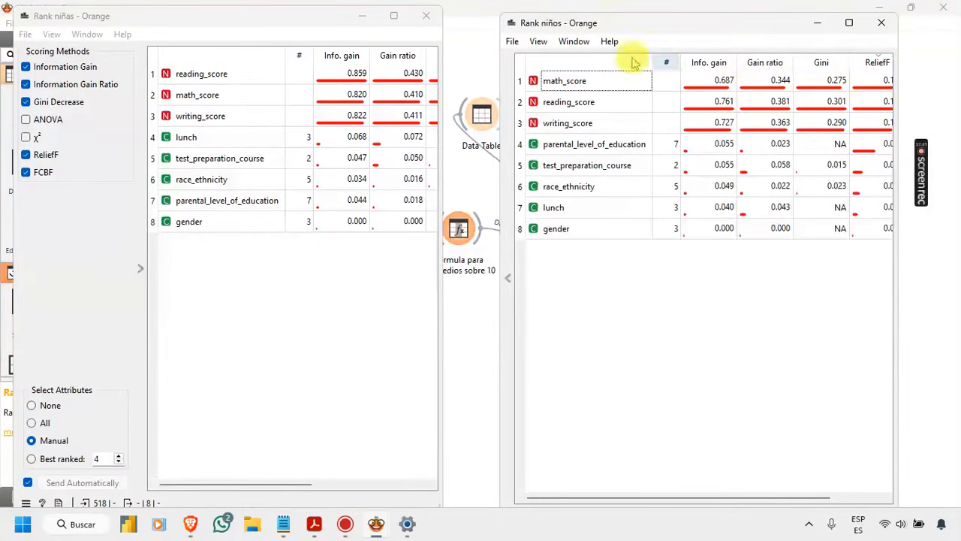
pyautogui.moveTo(893, 80); pyautogui.dragTo(945, 84)
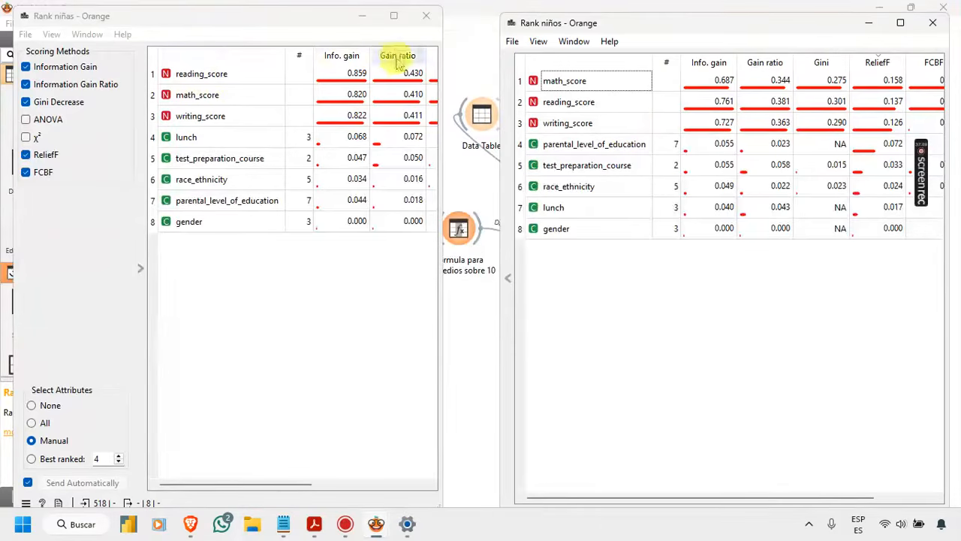
# Step: Collapse the scoring options pane of Rank niñas and widen its window until the feature names and ReliefF scores show together
pyautogui.click(293, 485)
pyautogui.moveTo(292, 484); pyautogui.dragTo(366, 482)
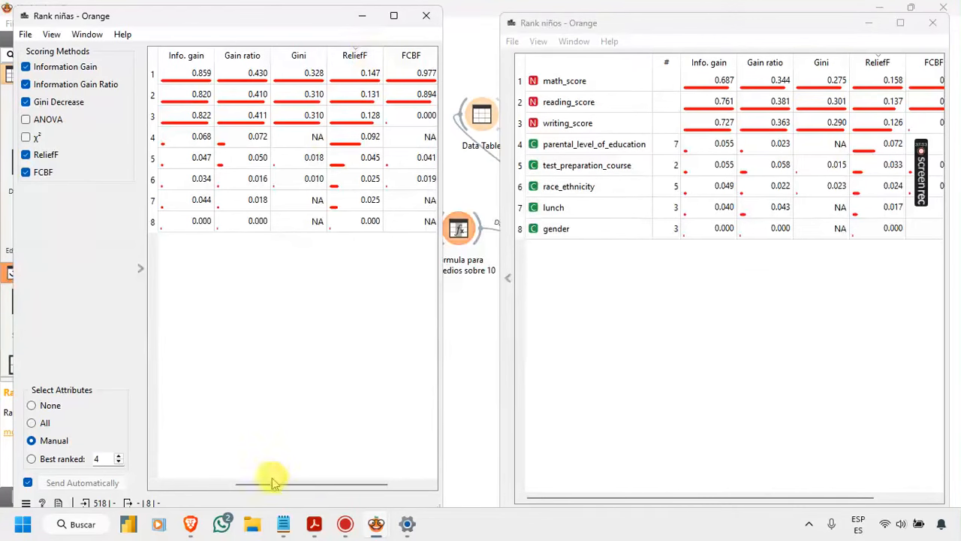
pyautogui.moveTo(271, 486); pyautogui.dragTo(175, 476)
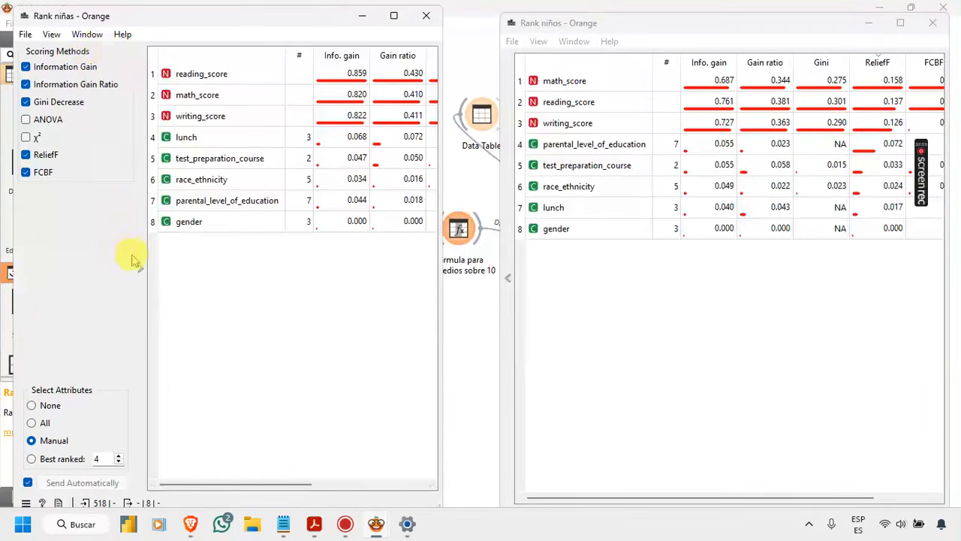
pyautogui.click(145, 275)
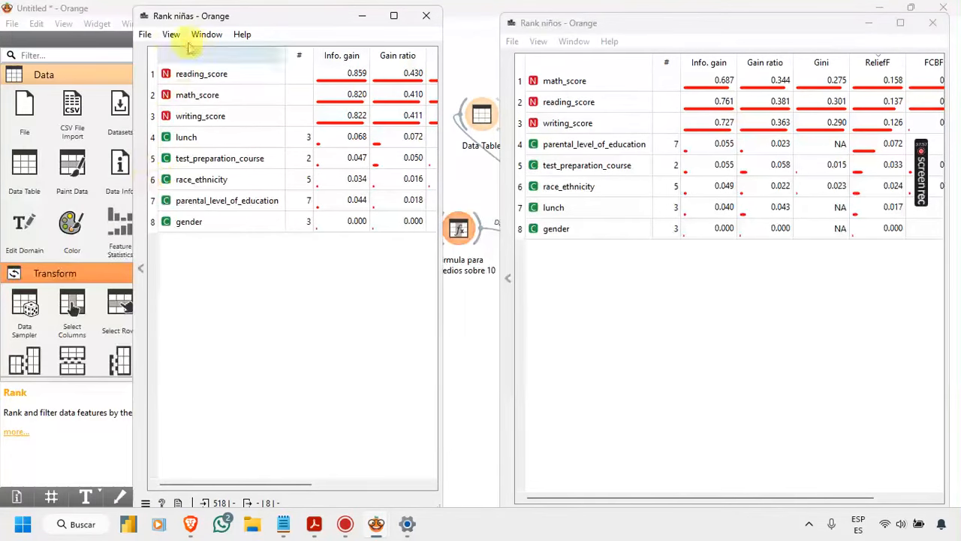
pyautogui.moveTo(132, 75); pyautogui.dragTo(59, 75)
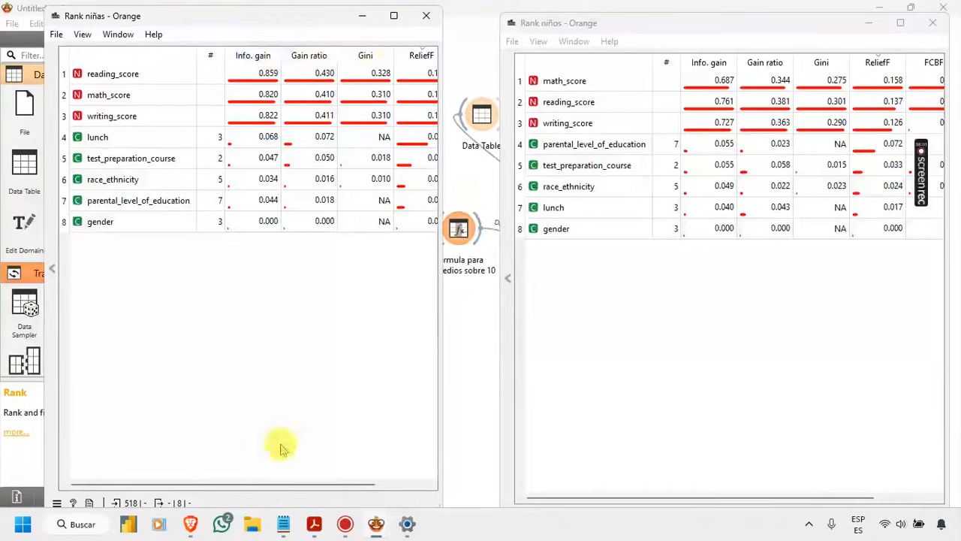
pyautogui.moveTo(285, 488); pyautogui.dragTo(333, 489)
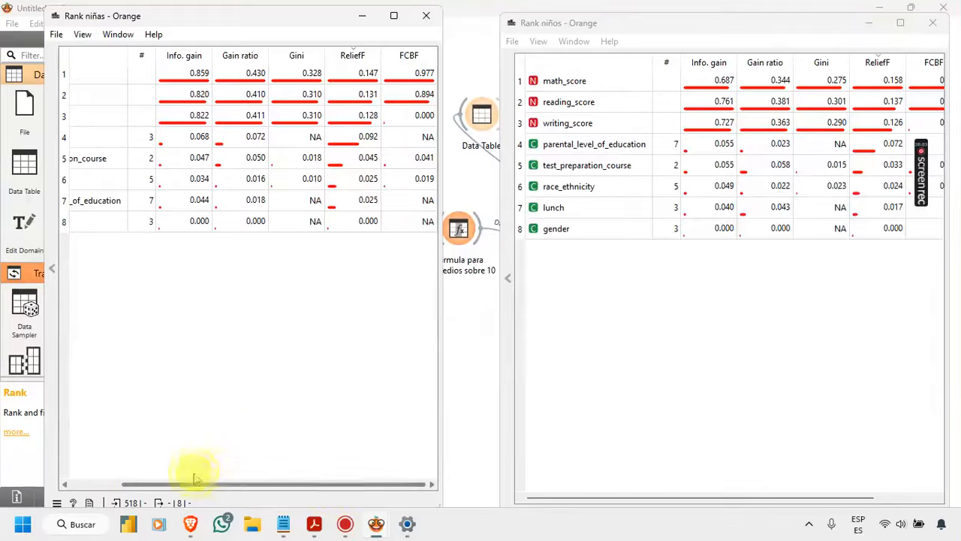
pyautogui.click(99, 484)
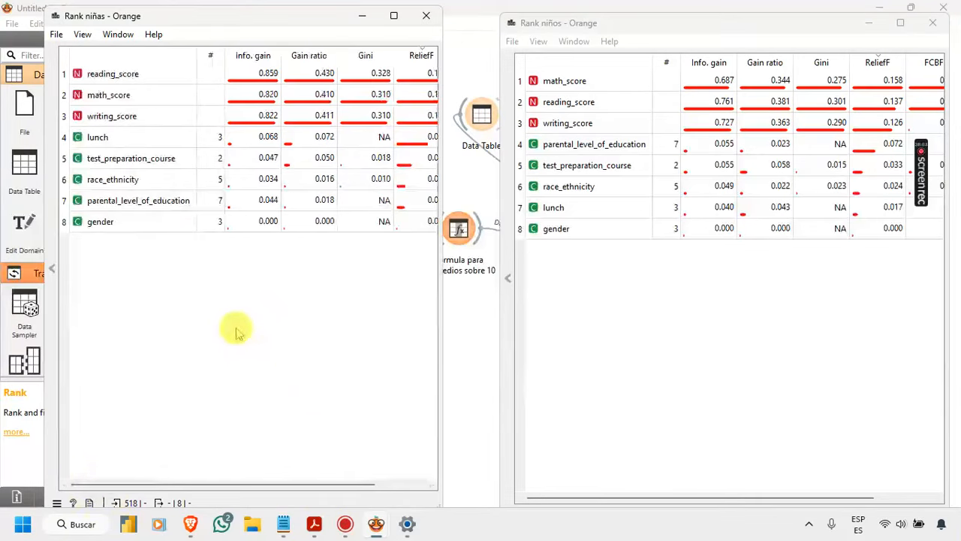
pyautogui.moveTo(443, 305); pyautogui.dragTo(467, 306)
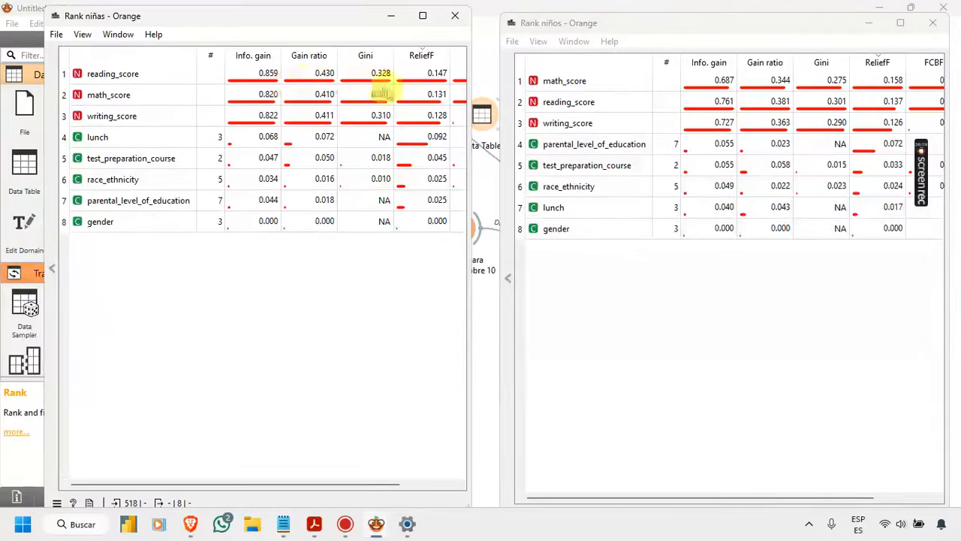
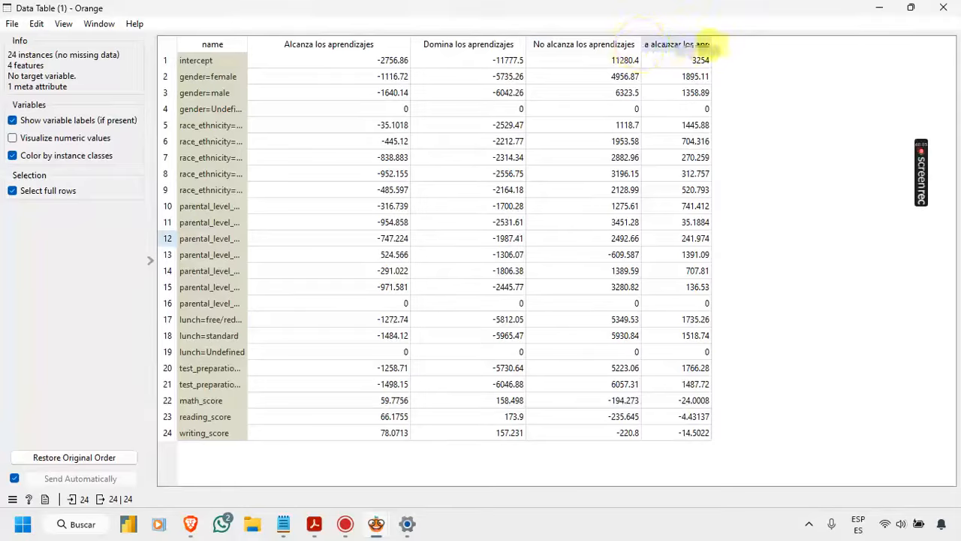
# Step: Widen the name and last class columns of the coefficient table and sort the rows by Alcanza los aprendizajes in descending order
pyautogui.moveTo(711, 43); pyautogui.dragTo(757, 41)
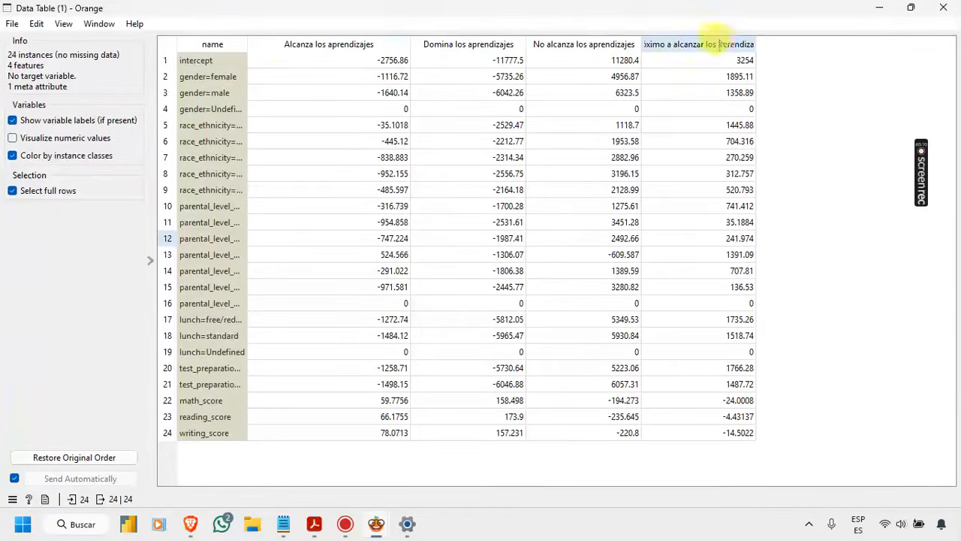
pyautogui.moveTo(249, 43); pyautogui.dragTo(399, 41)
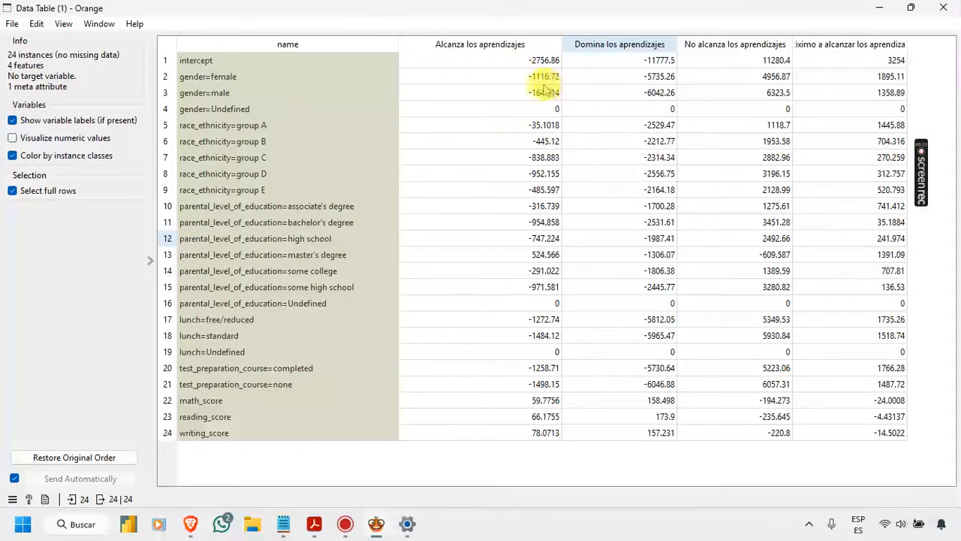
pyautogui.click(530, 43)
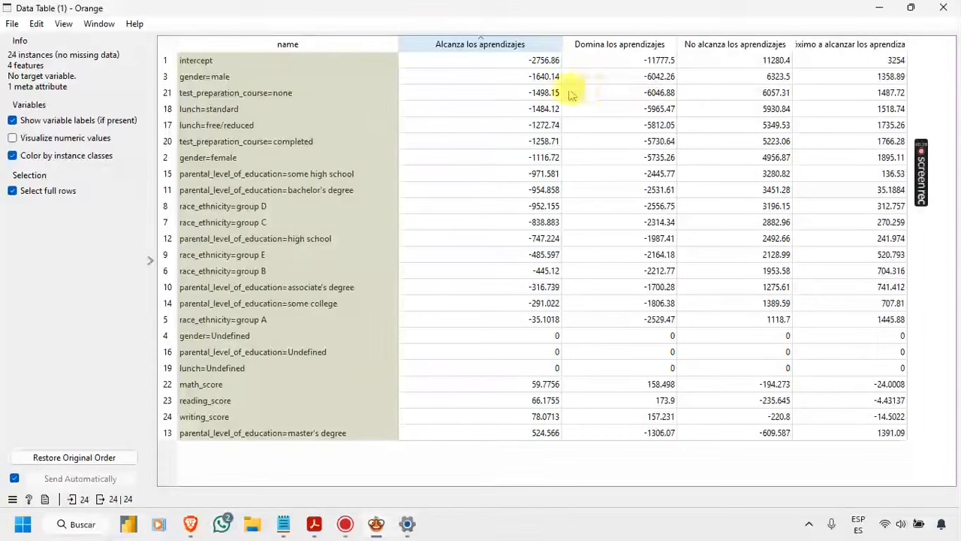
pyautogui.click(539, 45)
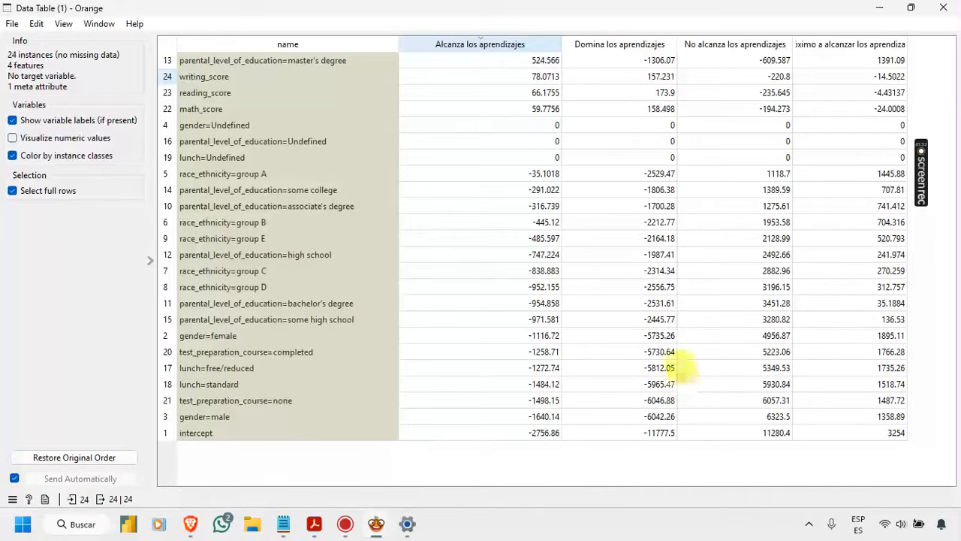
# Step: Sort the coefficient rows by Domina los aprendizajes in descending order and close the table
pyautogui.click(640, 45)
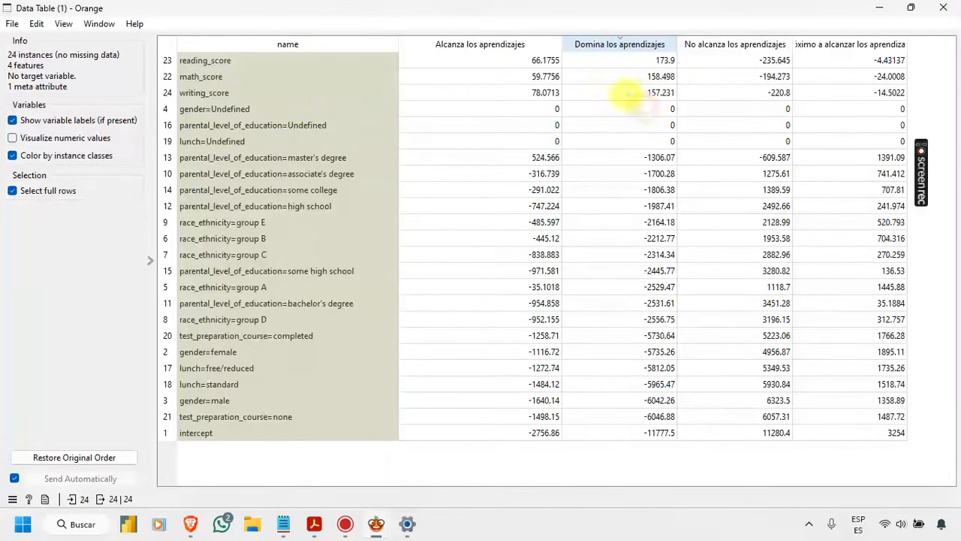
pyautogui.click(618, 48)
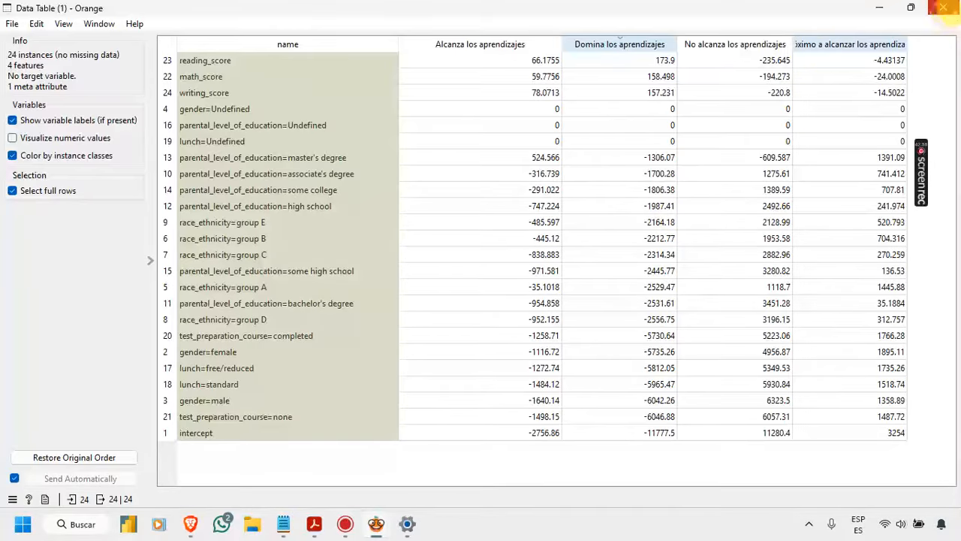
pyautogui.click(953, 12)
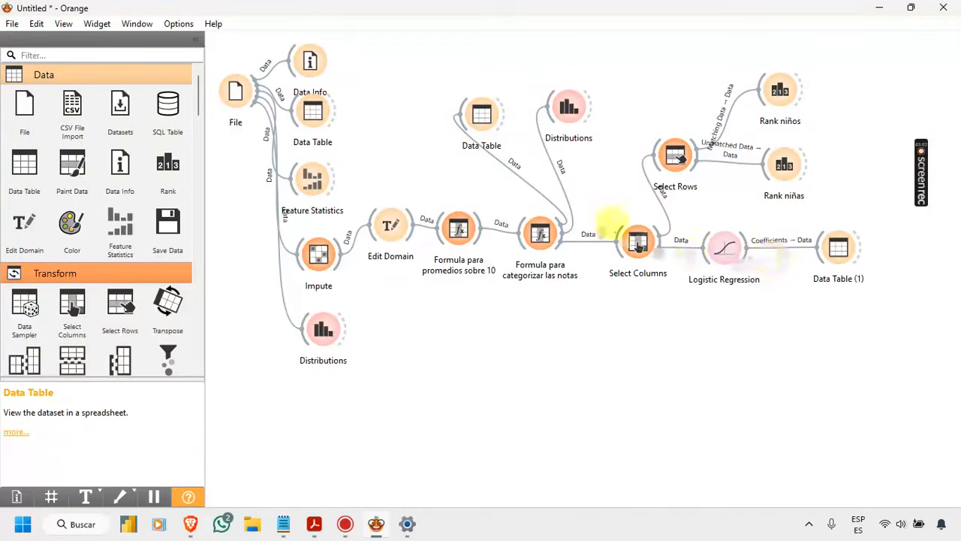
# Step: Check the Logistic Regression widget's regularization settings and close them
pyautogui.doubleClick(724, 248)
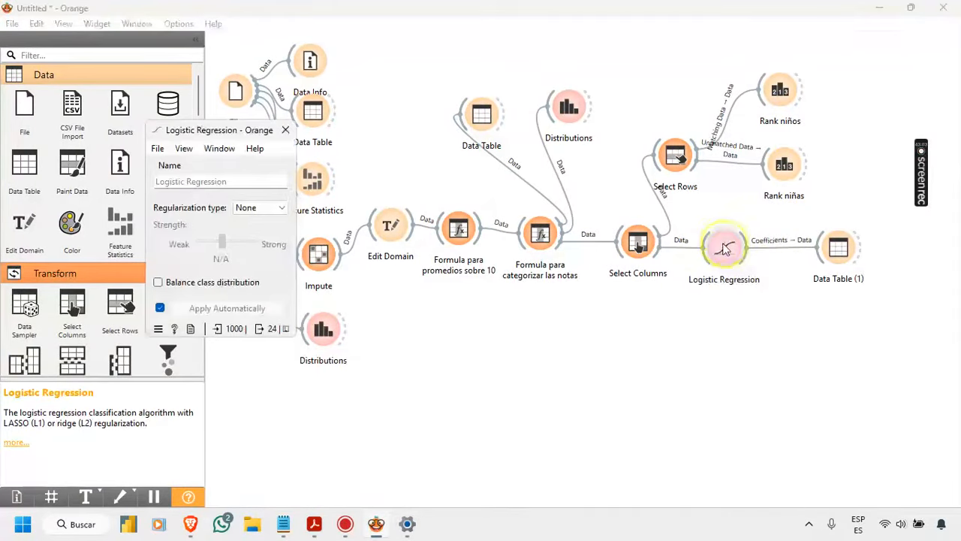
pyautogui.click(286, 131)
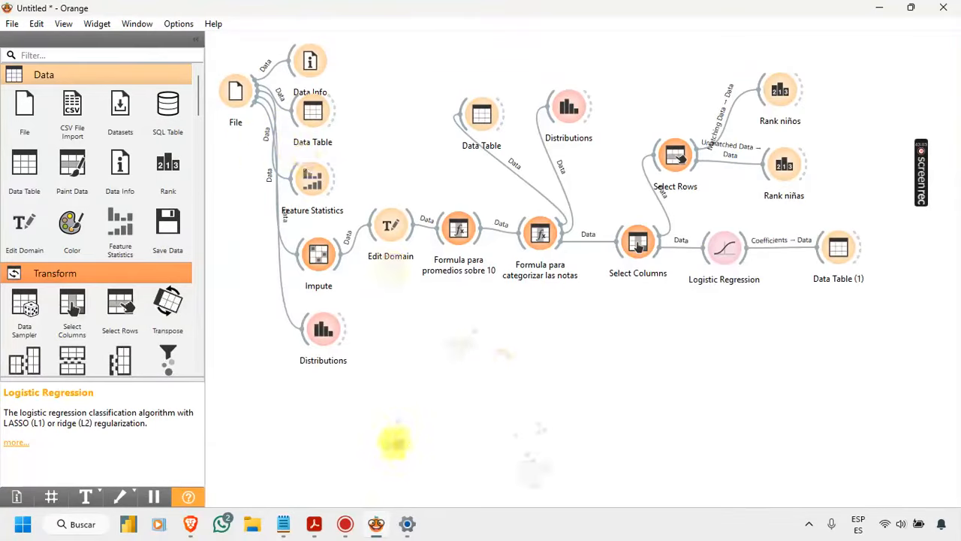
# Step: Switch to the MD 2.03.1 logistic regression document in Acrobat, collapse the tools pane and read the introduction to the Logit model
pyautogui.moveTo(319, 520)
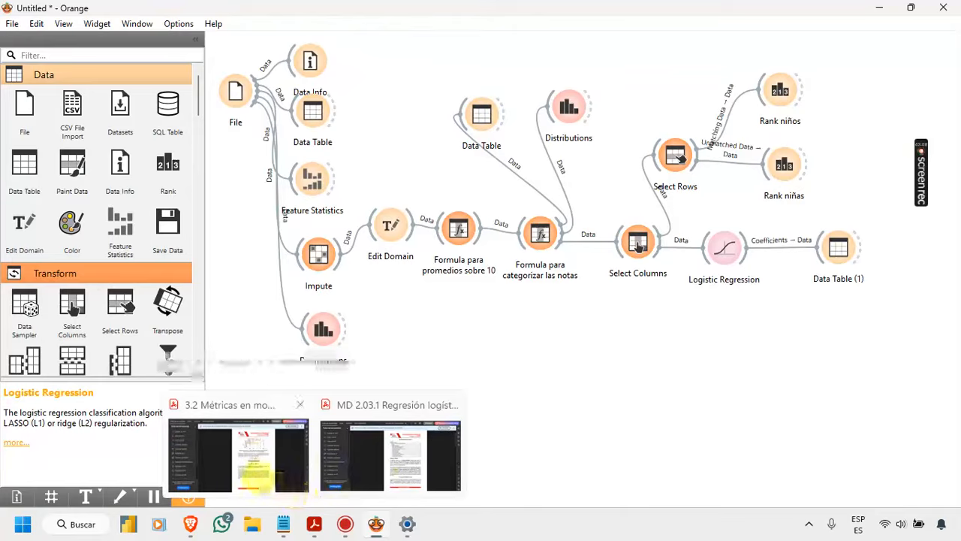
pyautogui.click(393, 473)
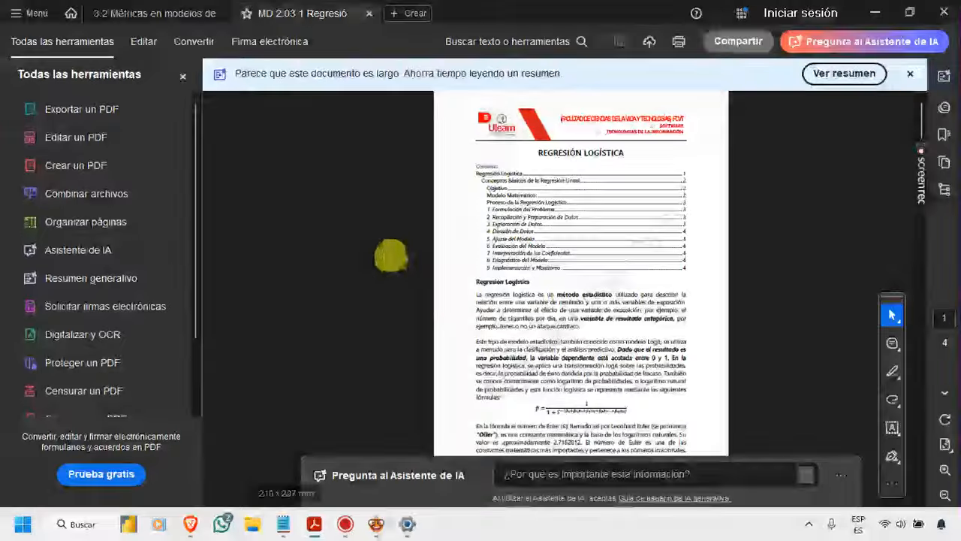
pyautogui.click(182, 76)
pyautogui.keyDown('ctrl'); pyautogui.scroll(3, 532, 255); pyautogui.keyUp('ctrl')
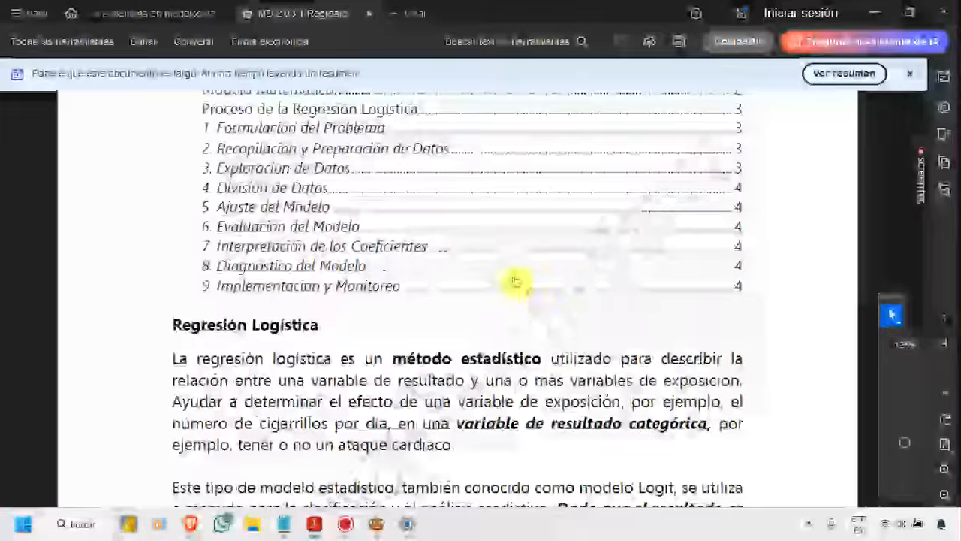
pyautogui.scroll(3, 519, 252)
pyautogui.scroll(-5, 528, 249)
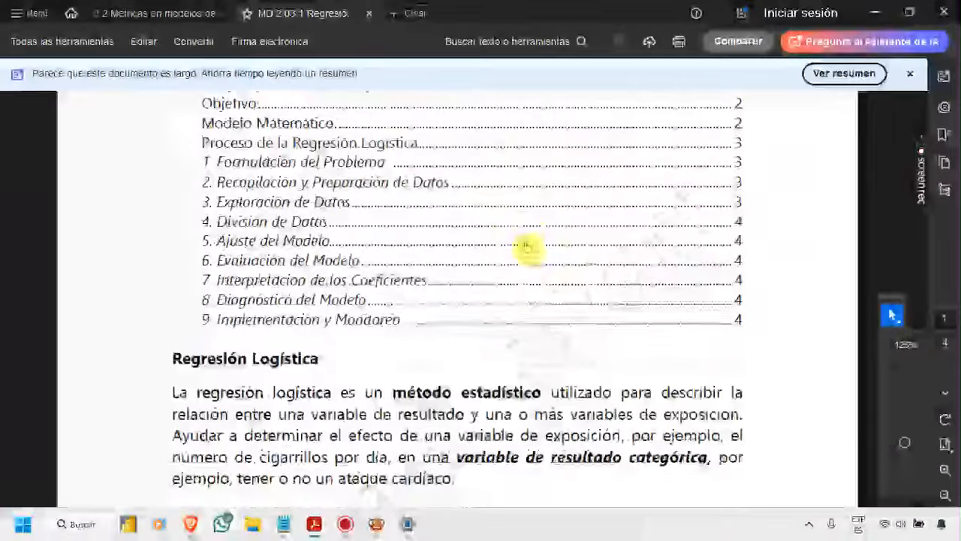
pyautogui.scroll(-3, 532, 250)
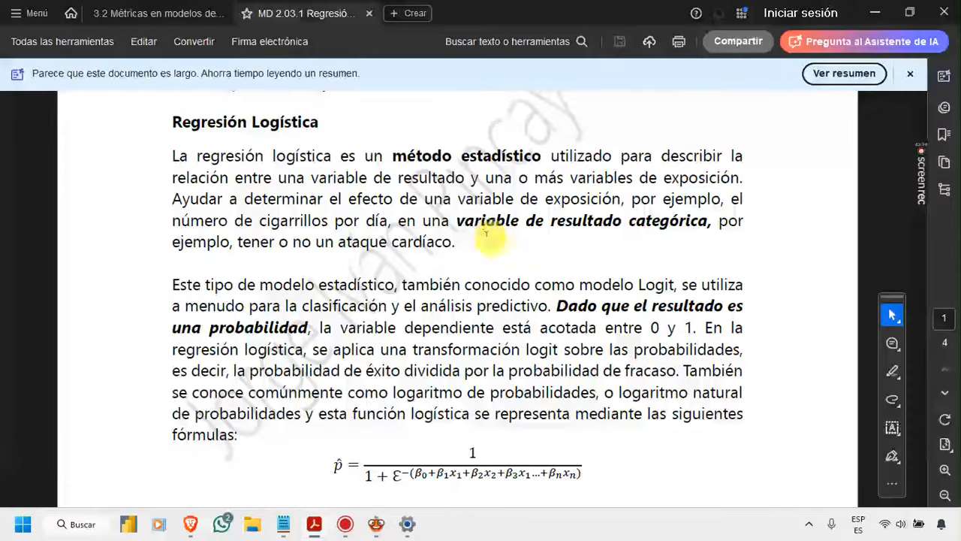
pyautogui.scroll(-1, 488, 239)
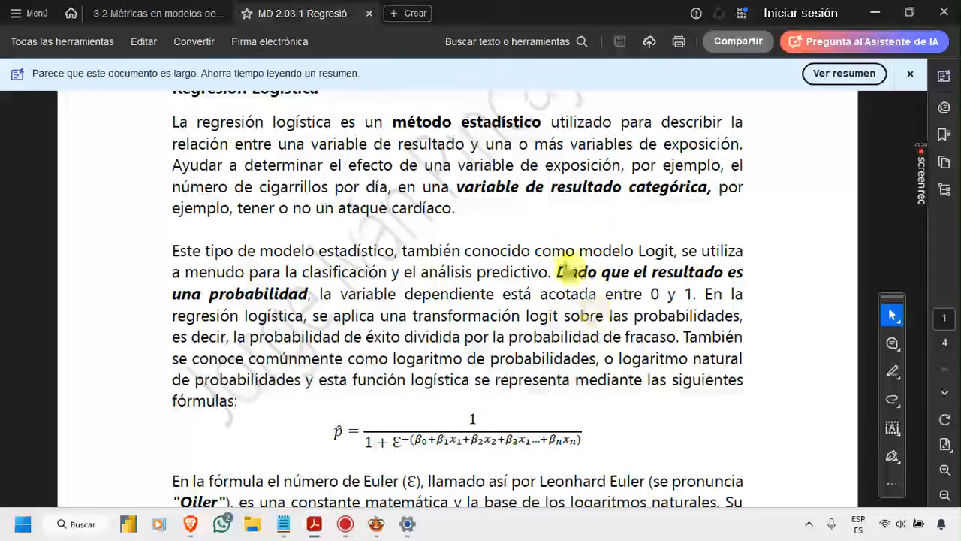
pyautogui.scroll(-1, 584, 304)
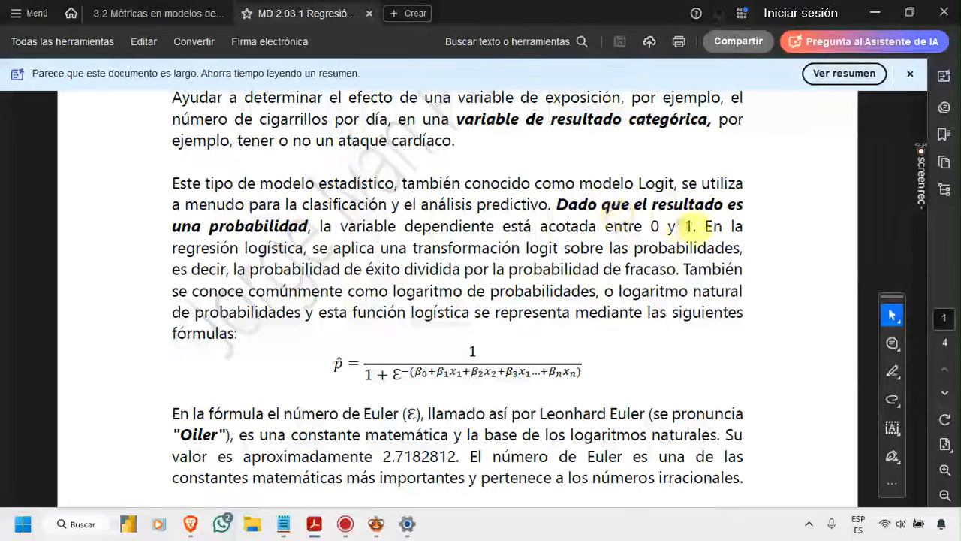
pyautogui.doubleClick(646, 183)
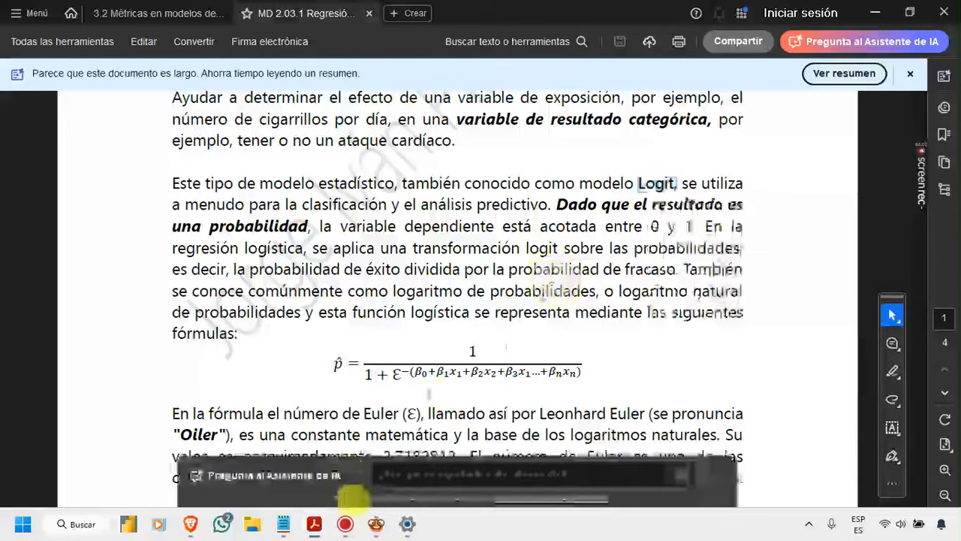
# Step: Switch to Orange, open the Data Table (1) coefficients and minimize their window
pyautogui.click(376, 523)
pyautogui.doubleClick(835, 253)
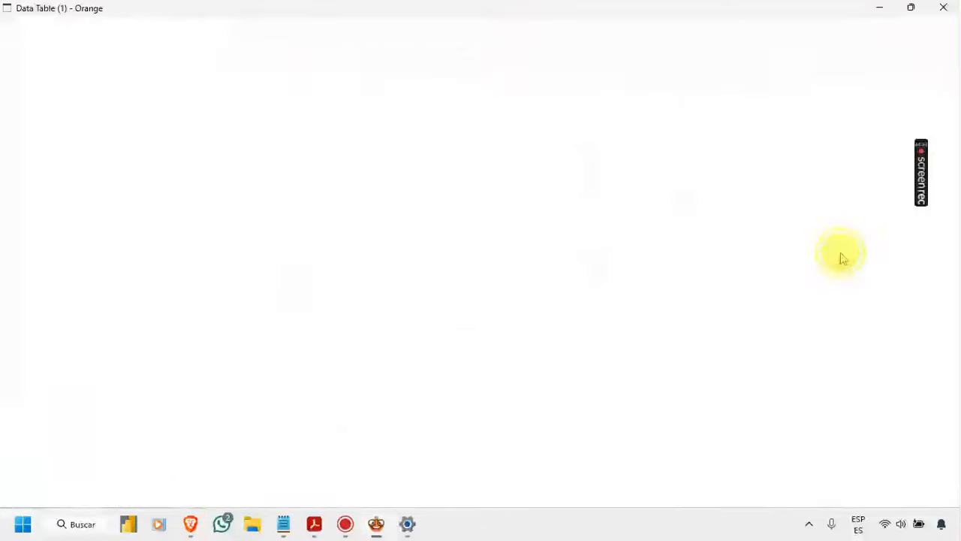
pyautogui.click(879, 8)
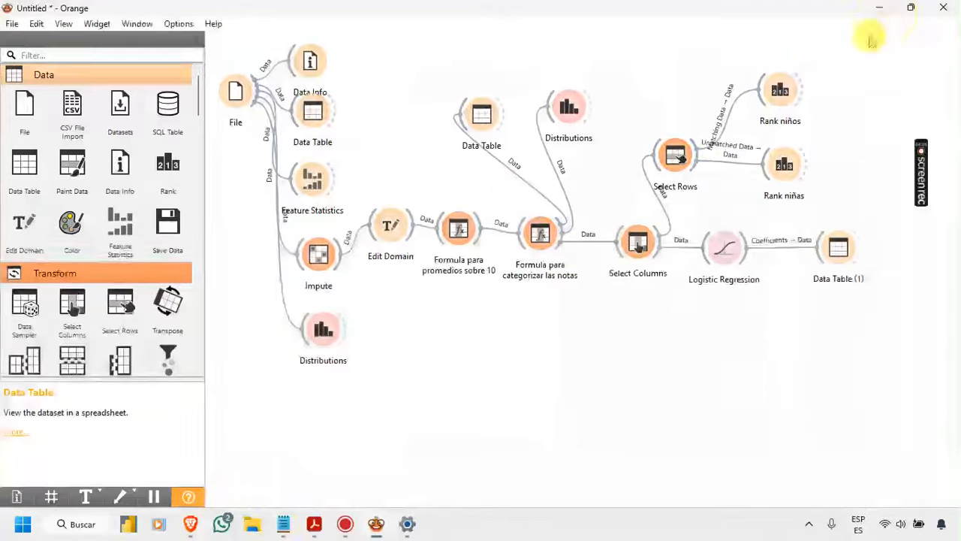
# Step: Return to the Acrobat document and examine the logistic function formula, selecting the exponent's beta terms and x1
pyautogui.click(314, 523)
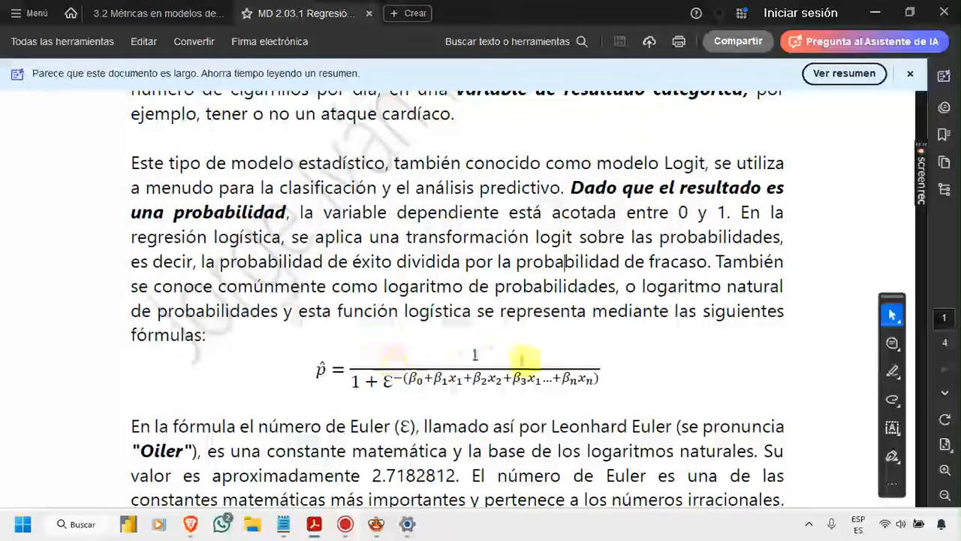
pyautogui.scroll(-1, 541, 358)
pyautogui.scroll(-1, 364, 347)
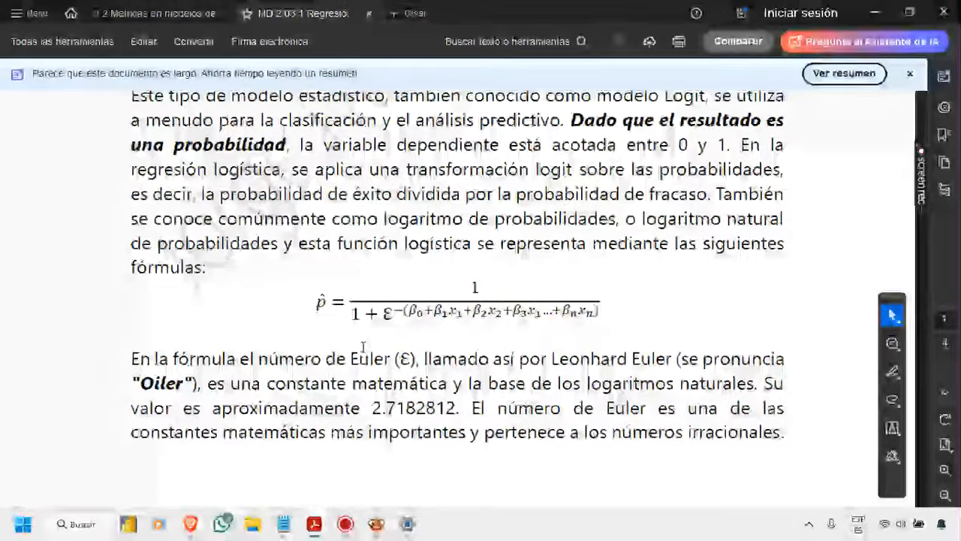
pyautogui.scroll(-1, 363, 347)
pyautogui.keyDown('ctrl'); pyautogui.scroll(3, 360, 343); pyautogui.keyUp('ctrl')
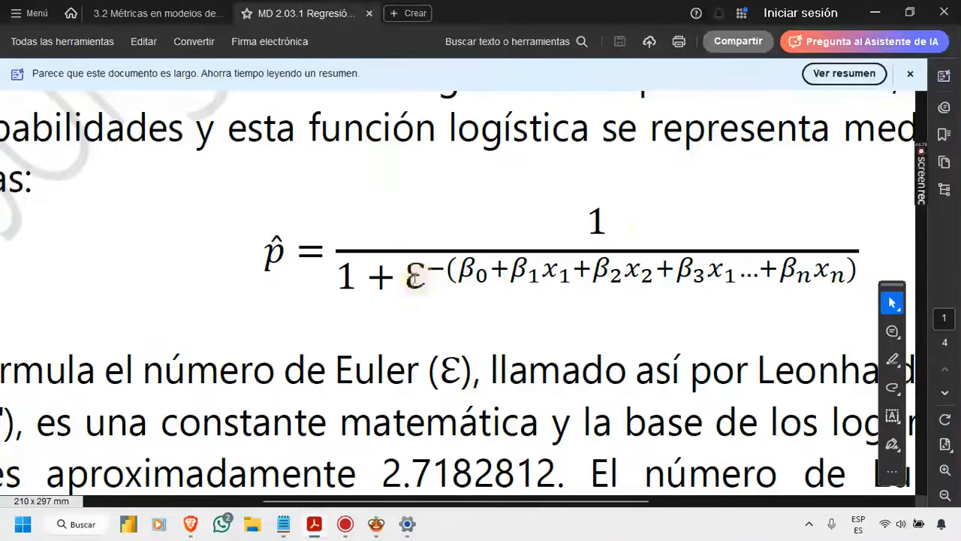
pyautogui.keyDown('ctrl'); pyautogui.scroll(-1, 414, 278); pyautogui.keyUp('ctrl')
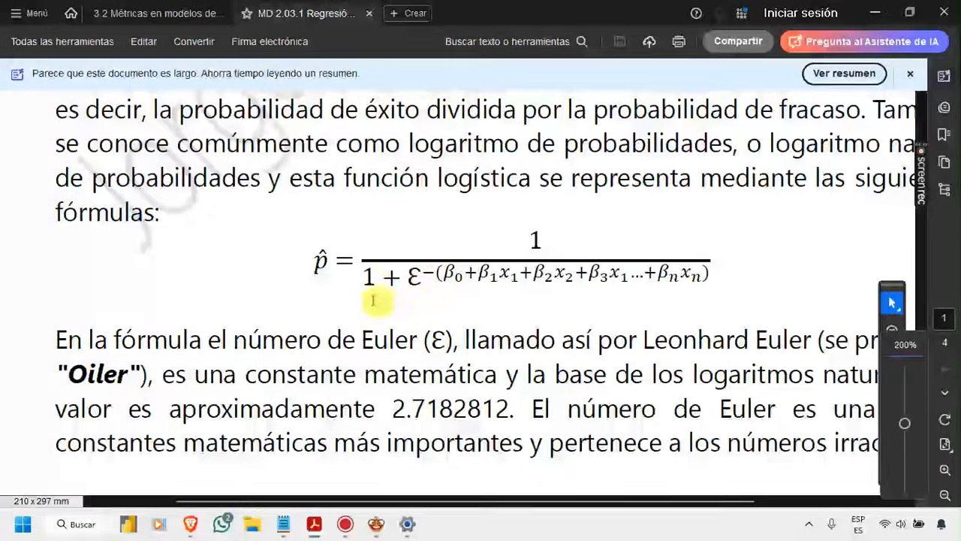
pyautogui.moveTo(448, 273); pyautogui.dragTo(710, 274)
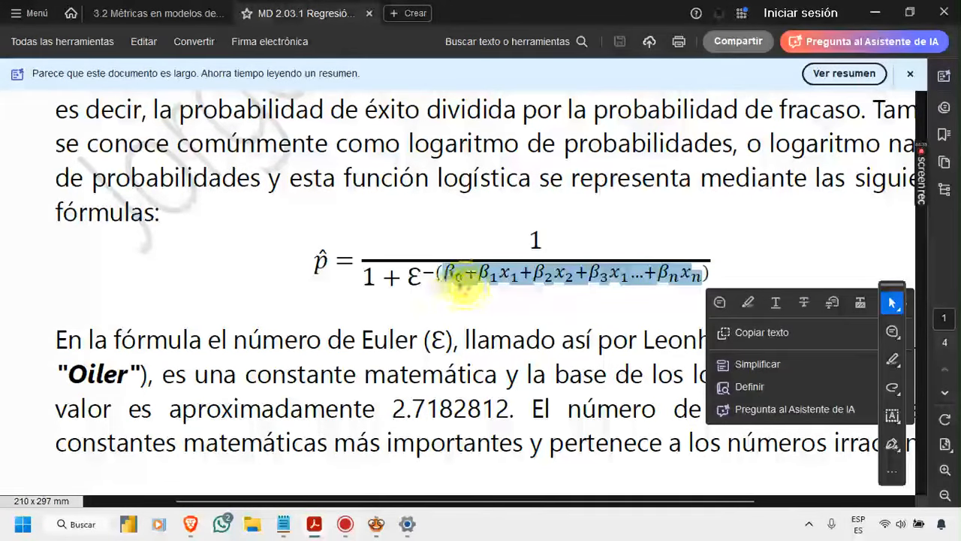
pyautogui.click(459, 278)
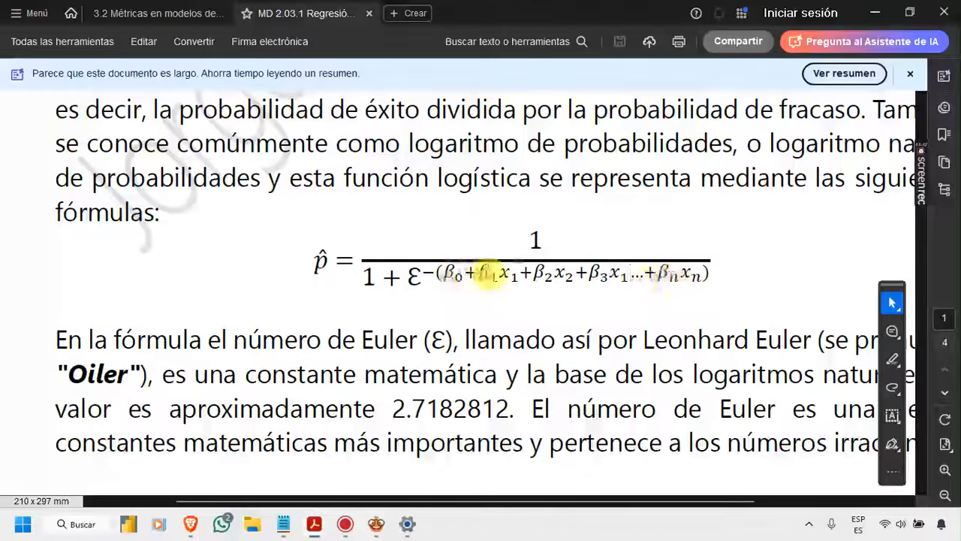
pyautogui.moveTo(479, 273); pyautogui.dragTo(505, 277)
pyautogui.click(523, 273)
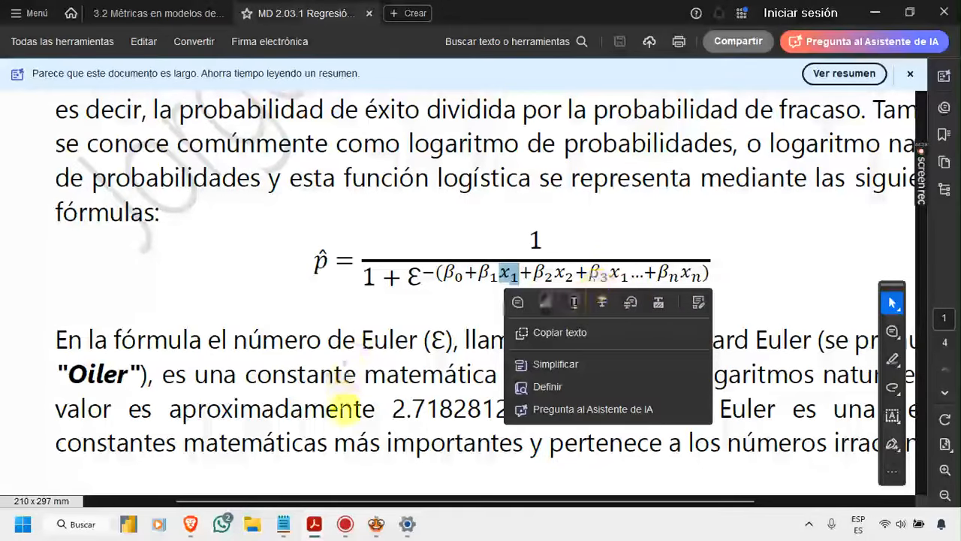
# Step: Switch to the Orange workflow, review the features and target in Select Columns, and minimize its window
pyautogui.moveTo(383, 511)
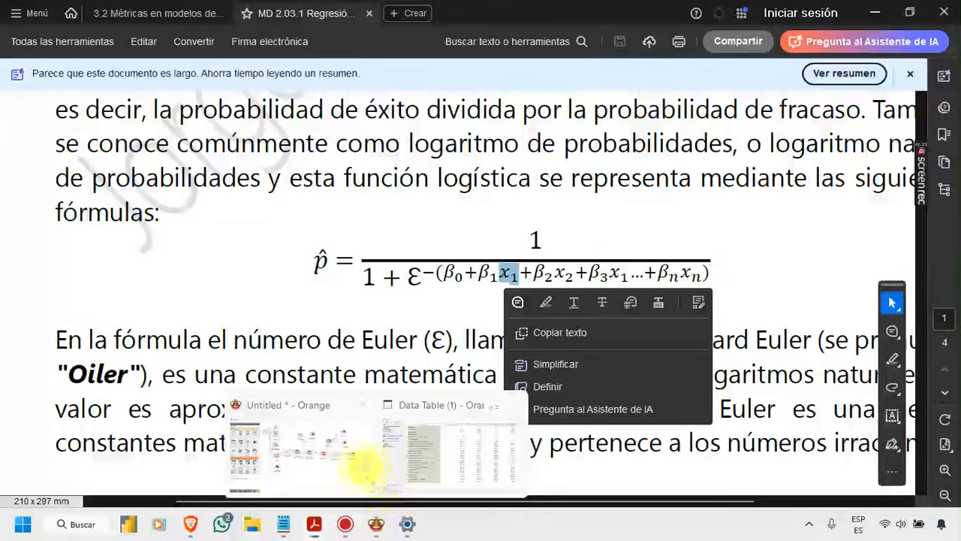
pyautogui.click(353, 462)
pyautogui.doubleClick(636, 246)
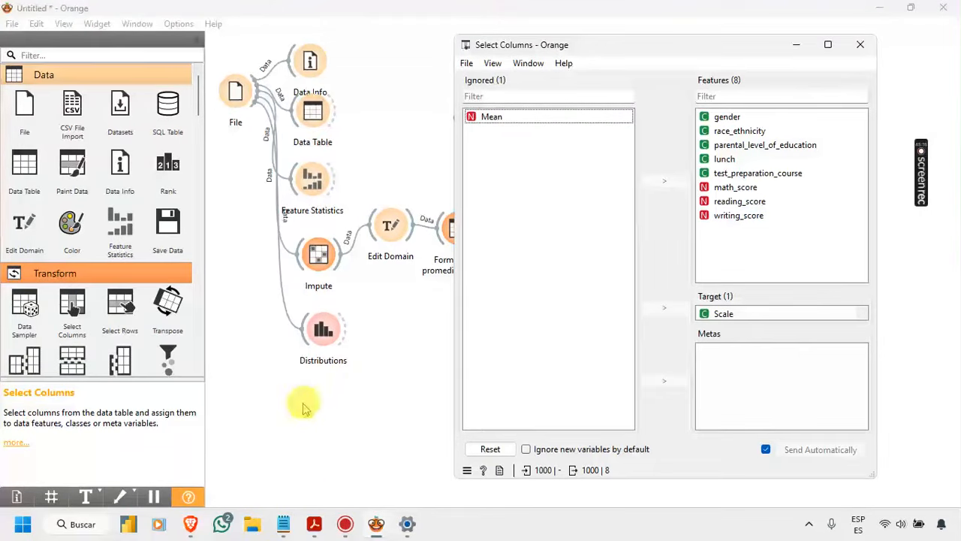
pyautogui.click(801, 46)
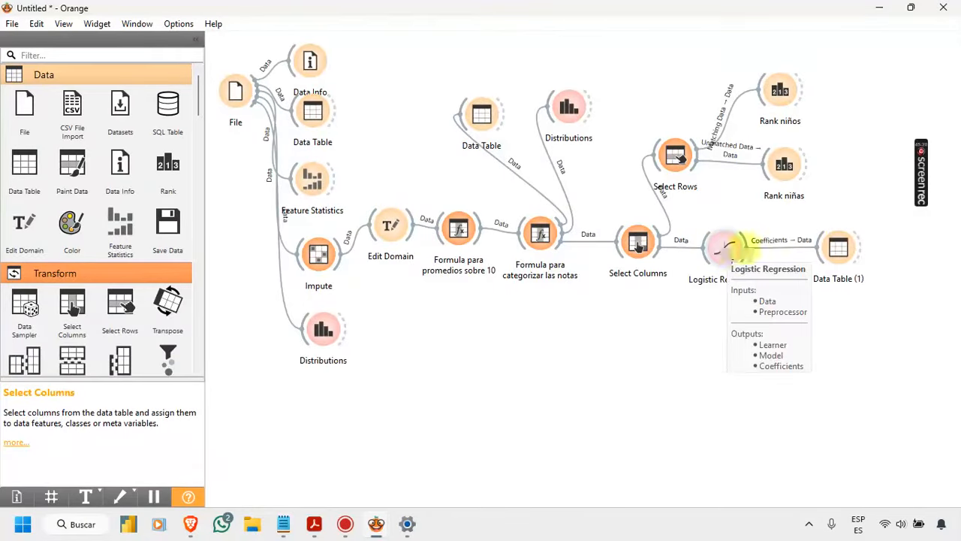
# Step: Bring up the Data Table (1) window to review the coefficients for each class
pyautogui.doubleClick(851, 246)
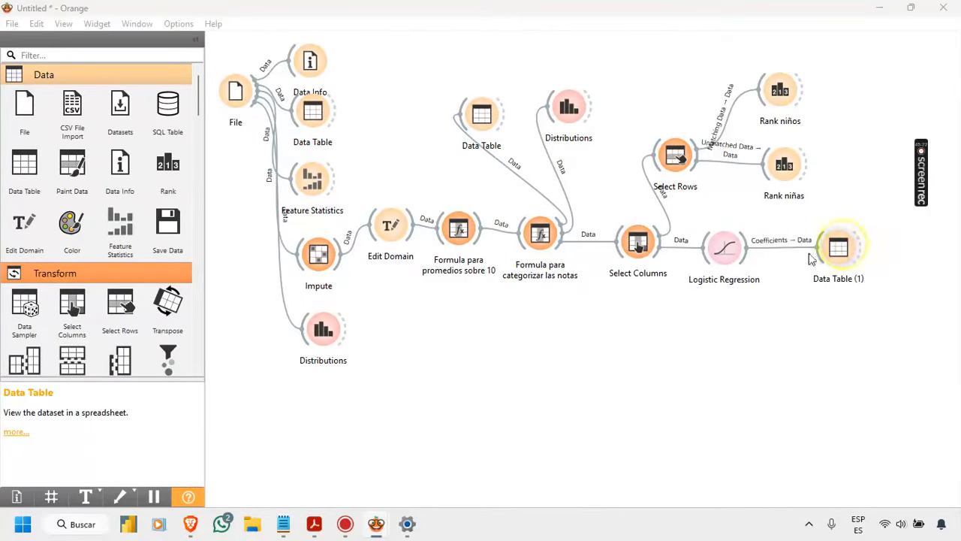
pyautogui.moveTo(376, 523)
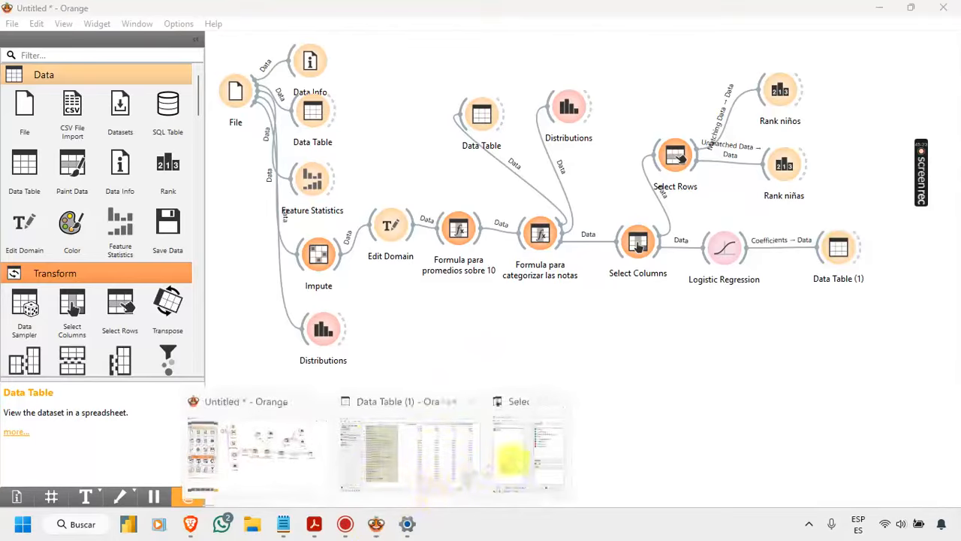
pyautogui.click(439, 454)
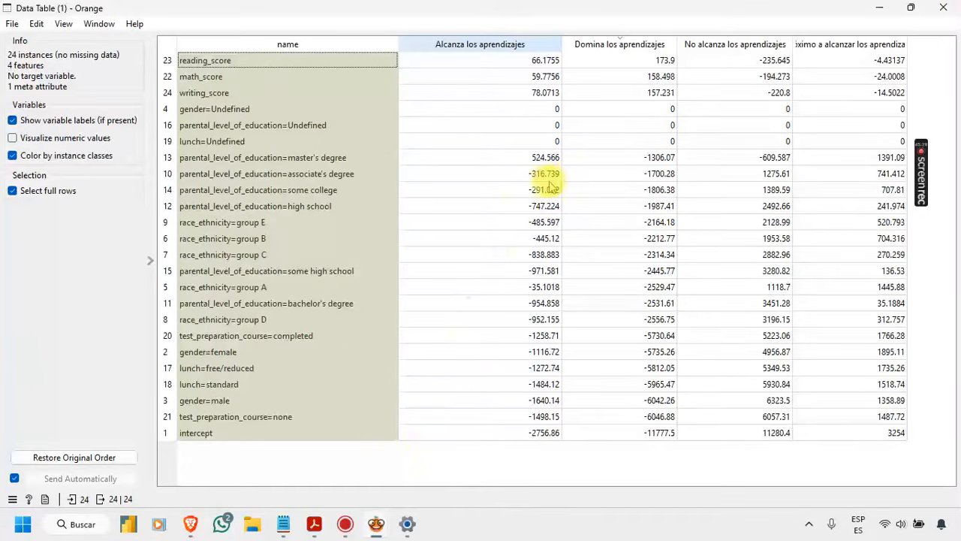
# Step: Return to the Acrobat document, clear the text selection and examine the exponent of the logistic formula again
pyautogui.click(314, 523)
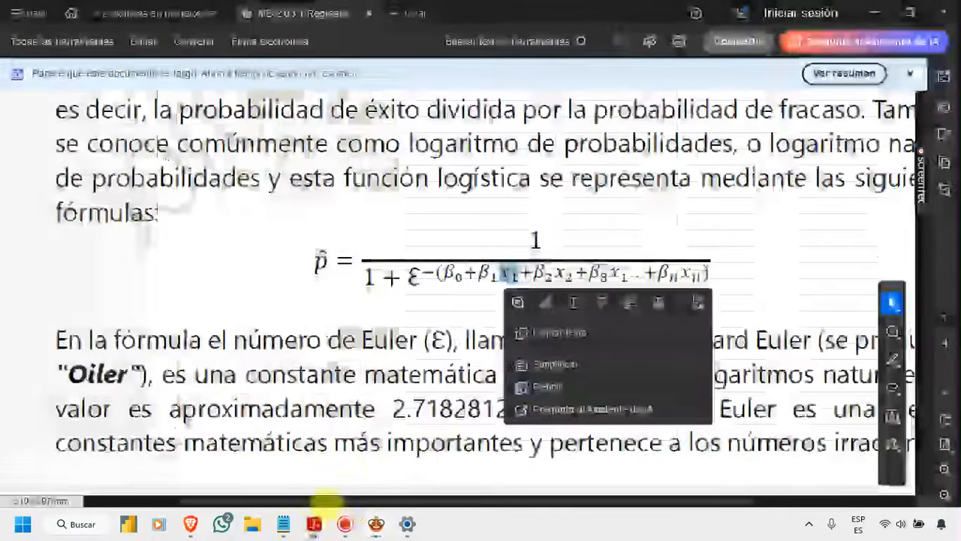
pyautogui.click(435, 289)
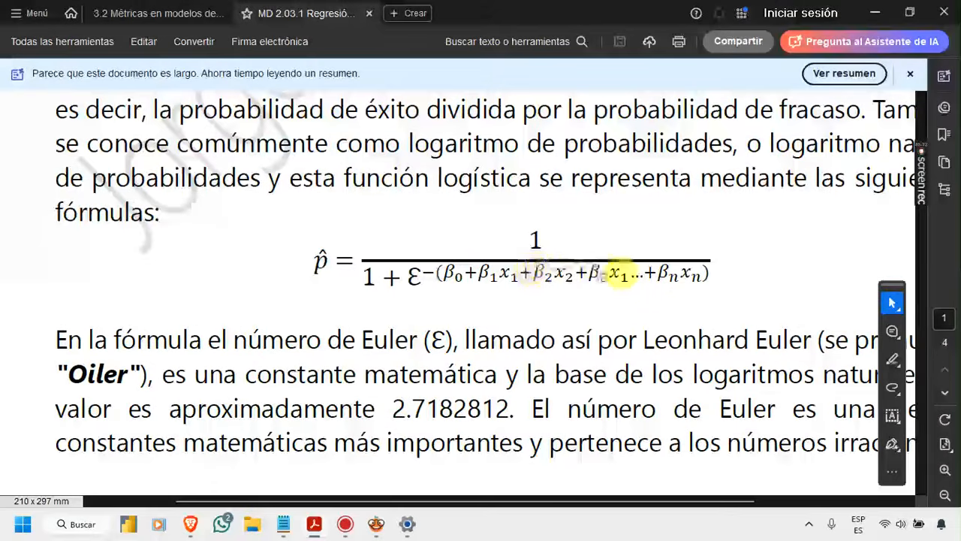
pyautogui.scroll(1, 635, 293)
pyautogui.scroll(-1, 379, 295)
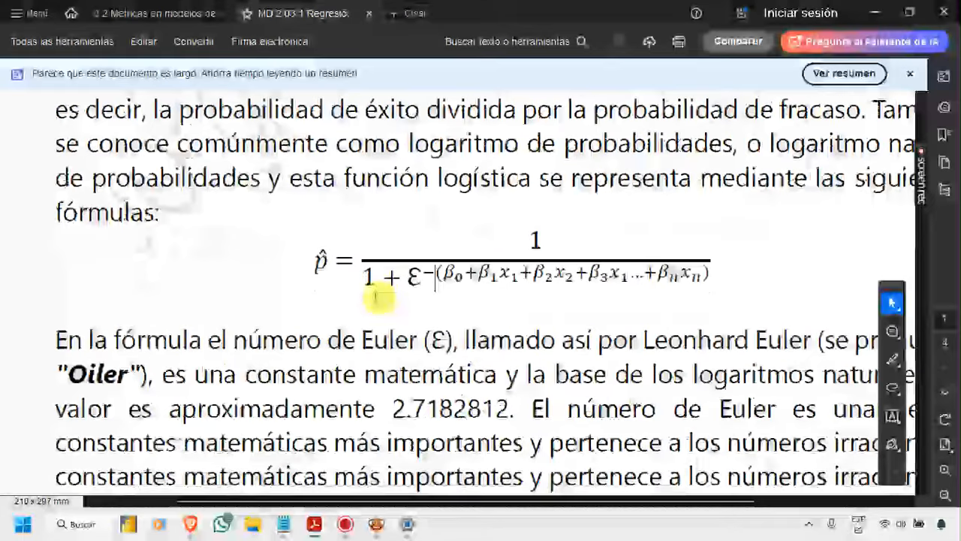
# Step: Examine the paragraph on Euler's number below the logistic formula, selecting digits of its approximate value and clearing the selection
pyautogui.scroll(-1, 378, 294)
pyautogui.keyDown('ctrl'); pyautogui.scroll(-1, 376, 285); pyautogui.keyUp('ctrl')
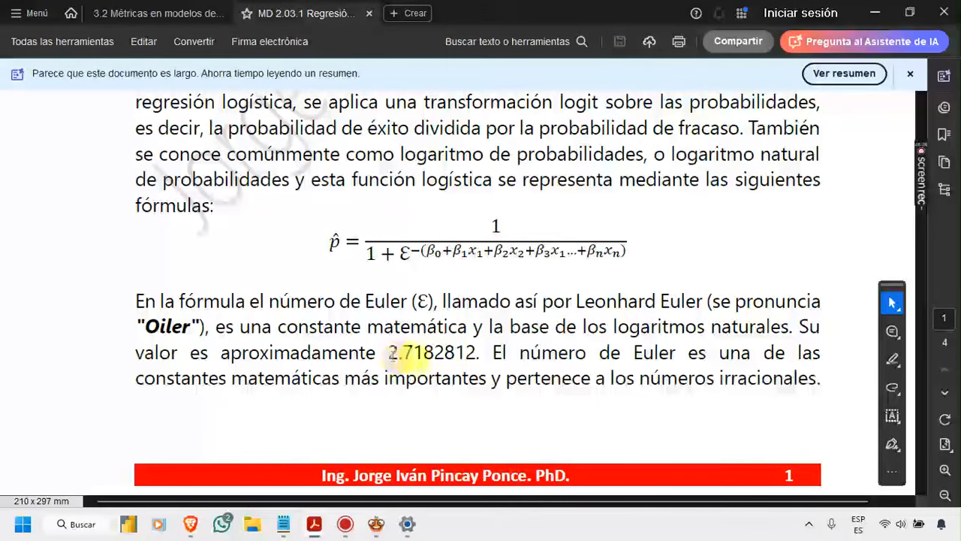
pyautogui.moveTo(404, 353); pyautogui.dragTo(476, 362)
pyautogui.click(444, 353)
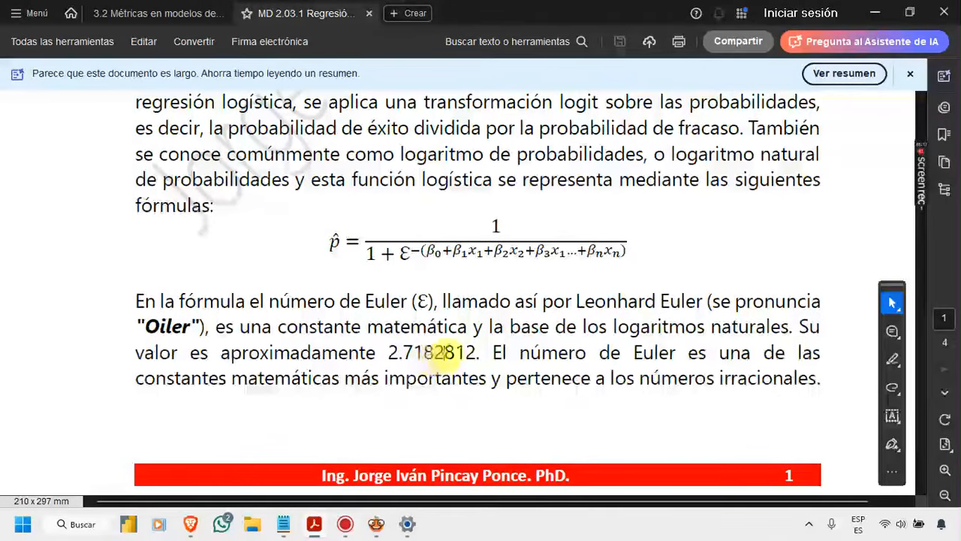
pyautogui.moveTo(444, 353); pyautogui.dragTo(454, 353)
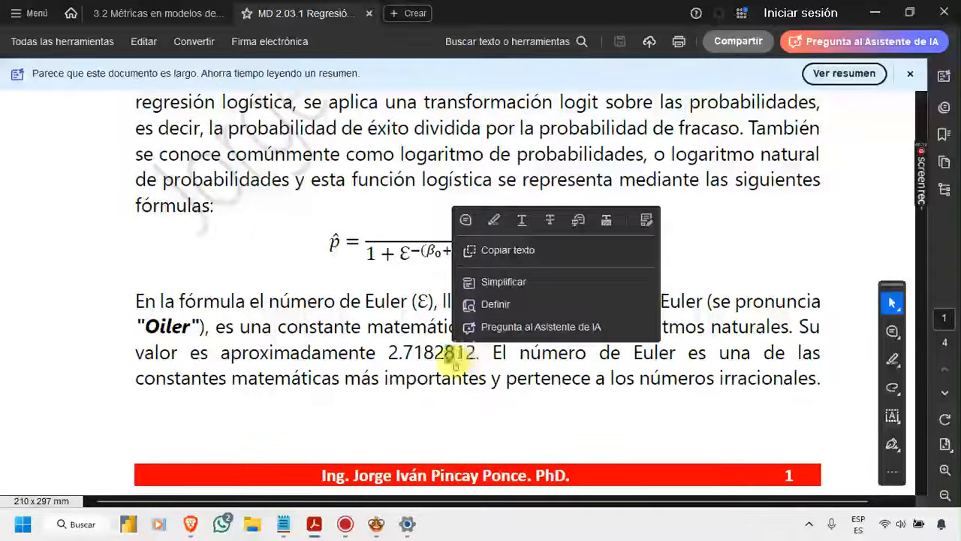
pyautogui.click(453, 359)
# Step: Read on through the maximum likelihood estimation and goodness-of-fit paragraphs to the equation under "Modelo Matemático" on page 2
pyautogui.scroll(-2, 453, 362)
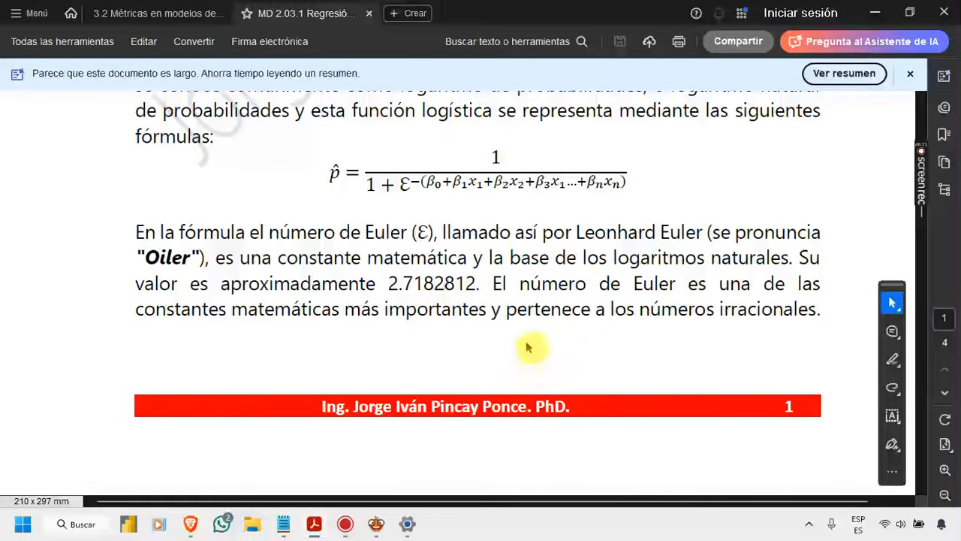
pyautogui.scroll(-5, 468, 307)
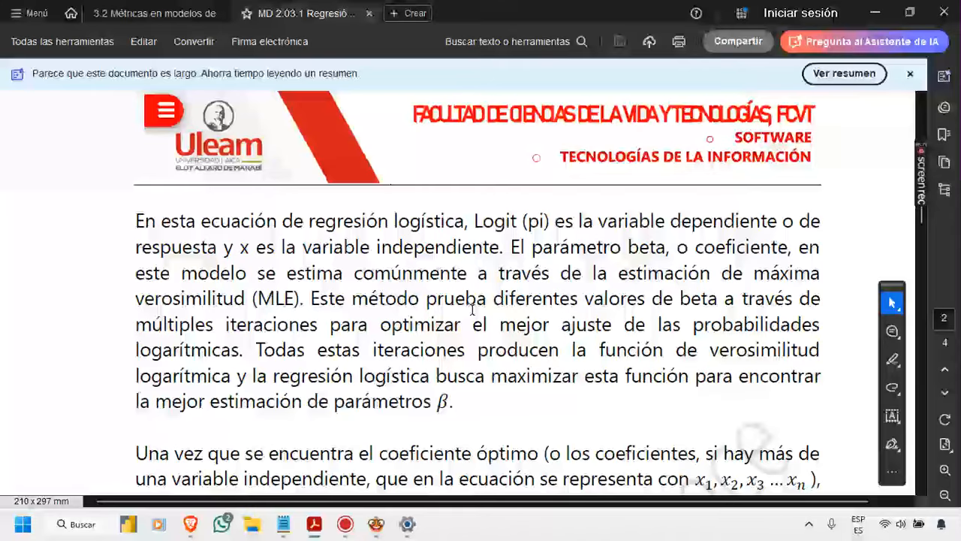
pyautogui.scroll(-6, 474, 299)
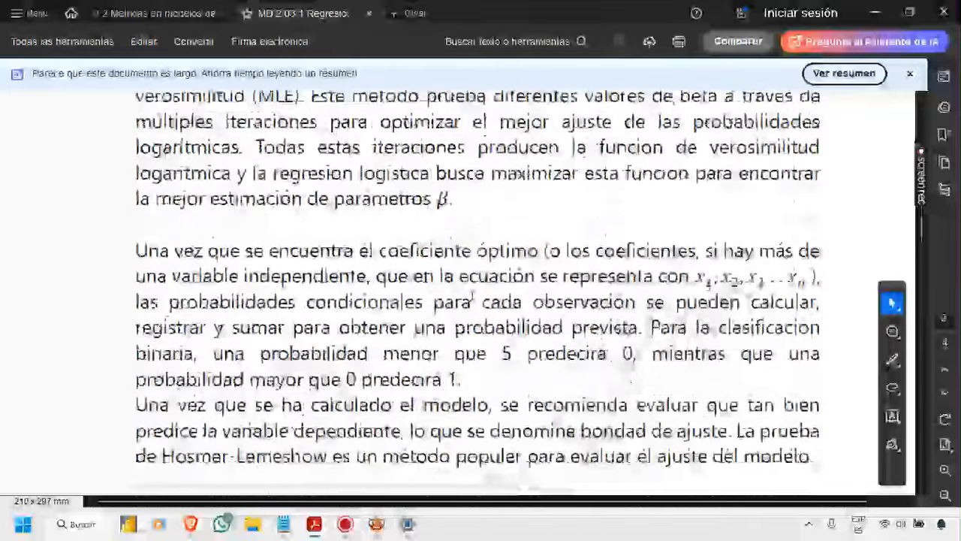
pyautogui.scroll(-7, 473, 298)
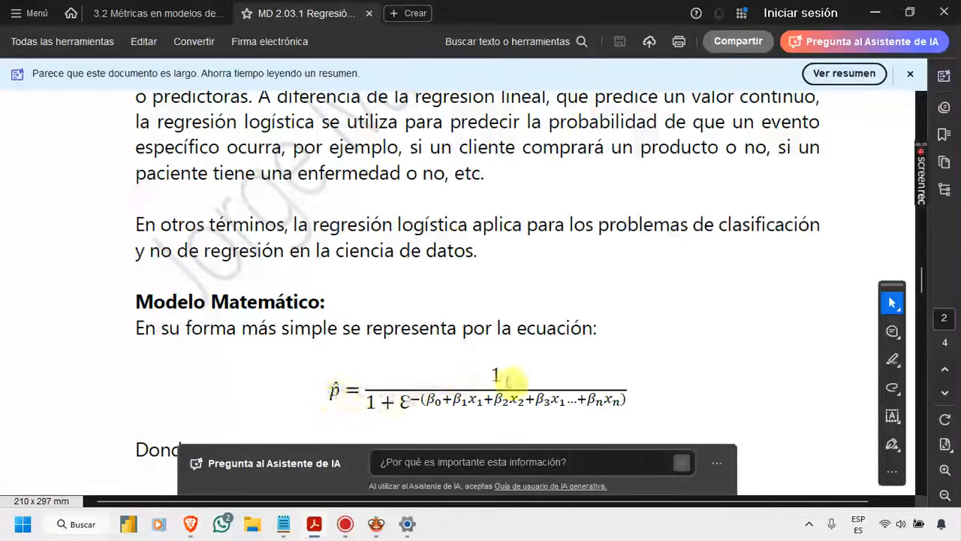
pyautogui.scroll(-2, 330, 393)
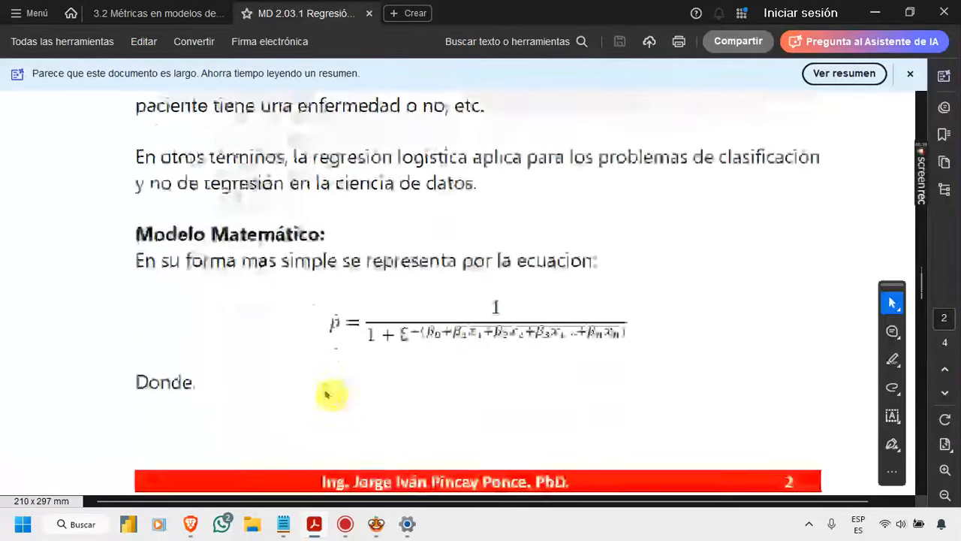
# Step: Review the page 3 definitions of β0, β1, Euler's number and the Odds Ratio, including the βi = 0.5 example
pyautogui.scroll(-5, 320, 391)
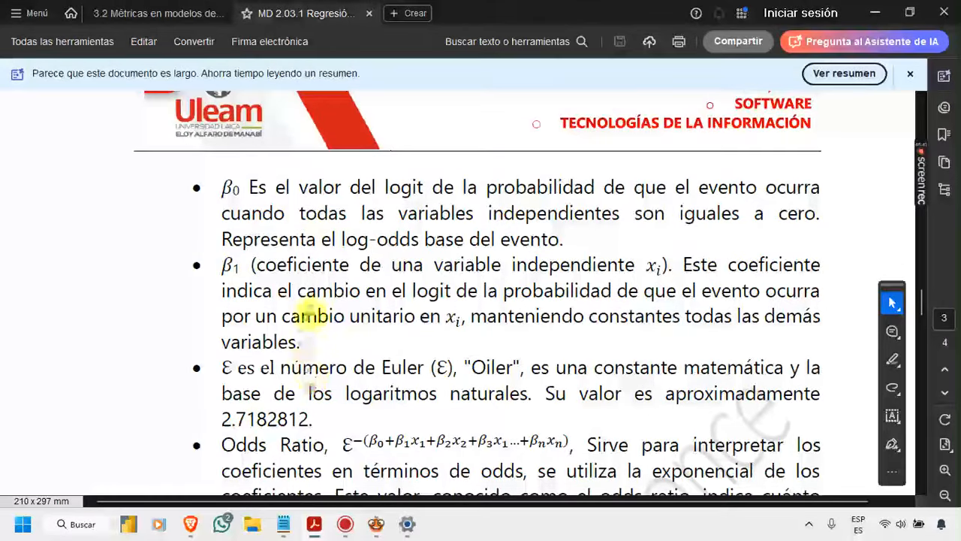
pyautogui.scroll(-1, 315, 330)
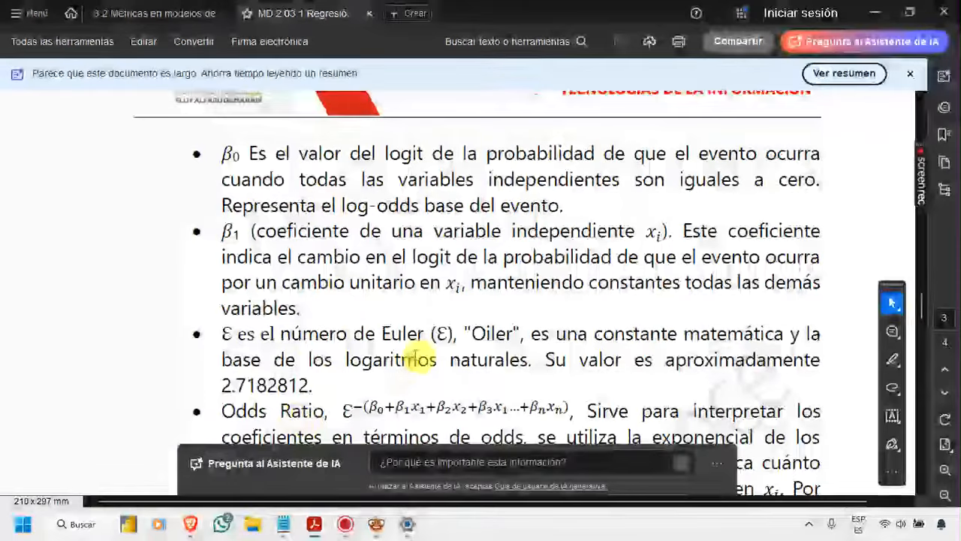
pyautogui.scroll(-2, 415, 354)
pyautogui.scroll(-3, 397, 353)
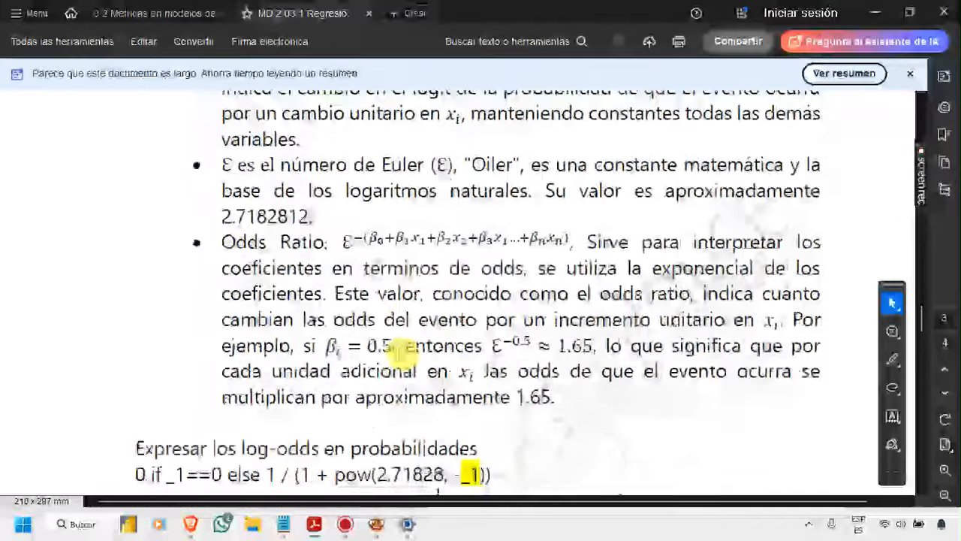
pyautogui.scroll(3, 379, 304)
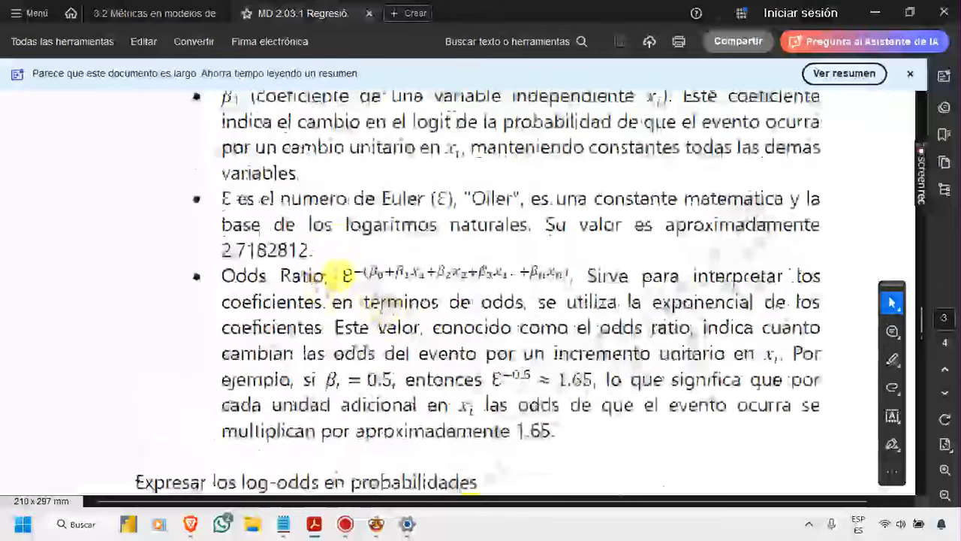
pyautogui.scroll(2, 334, 274)
pyautogui.scroll(-5, 335, 272)
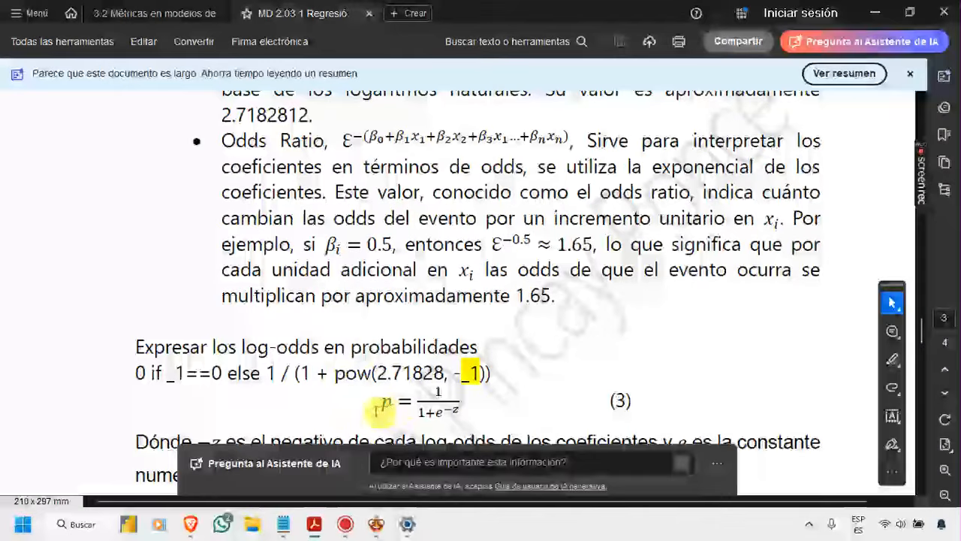
# Step: Examine the expression for converting log-odds into probabilities, selecting the word "pow" and clearing the selection
pyautogui.scroll(-1, 350, 386)
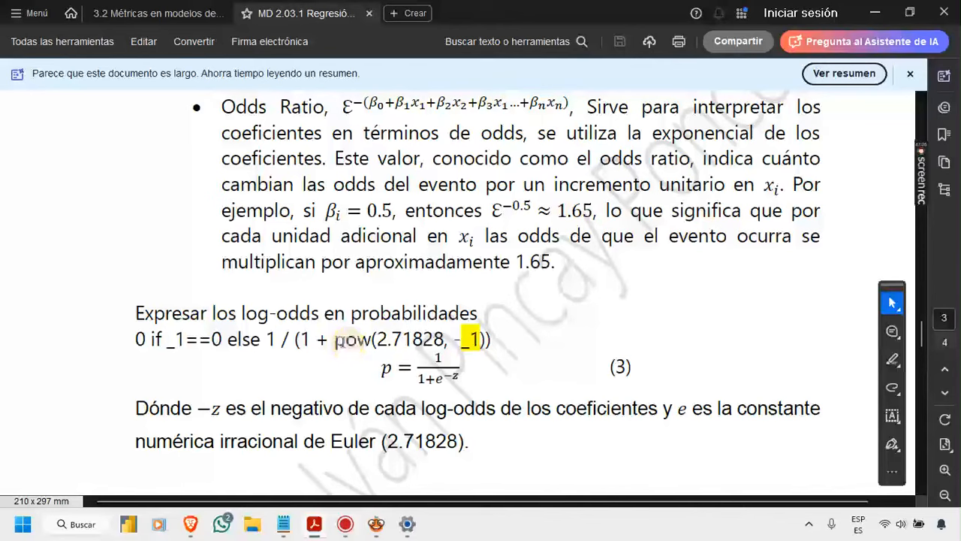
pyautogui.doubleClick(346, 342)
pyautogui.click(567, 330)
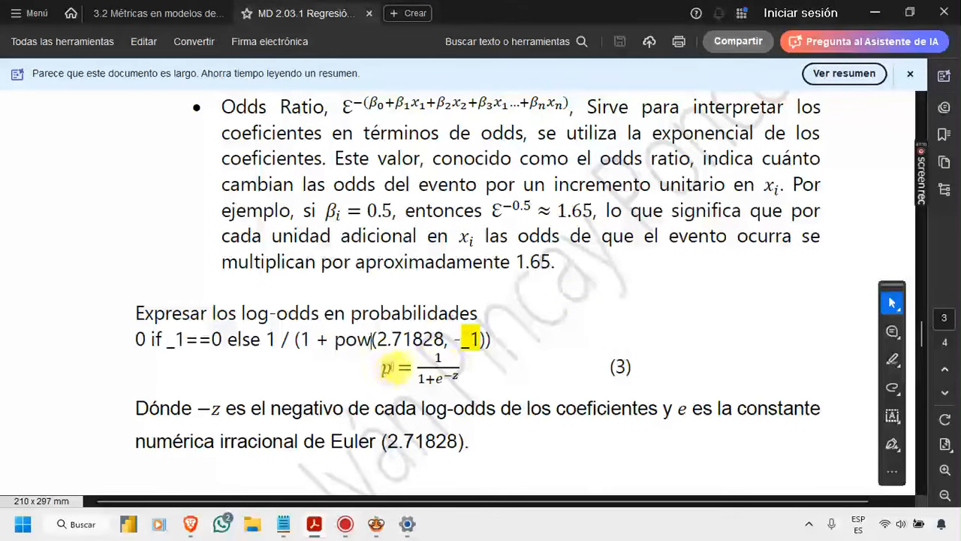